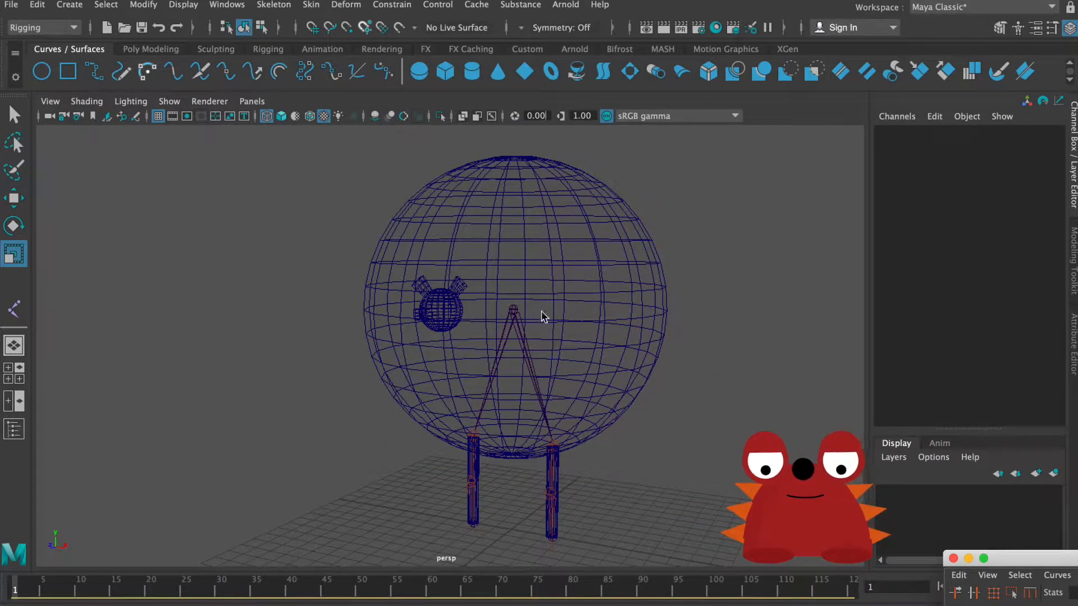
Step: Try rotating the puppy's head geometry about the X and Y axes, undoing both rotations
left_click_drag(543, 316, 464, 278, "alt")
left_click(365, 287)
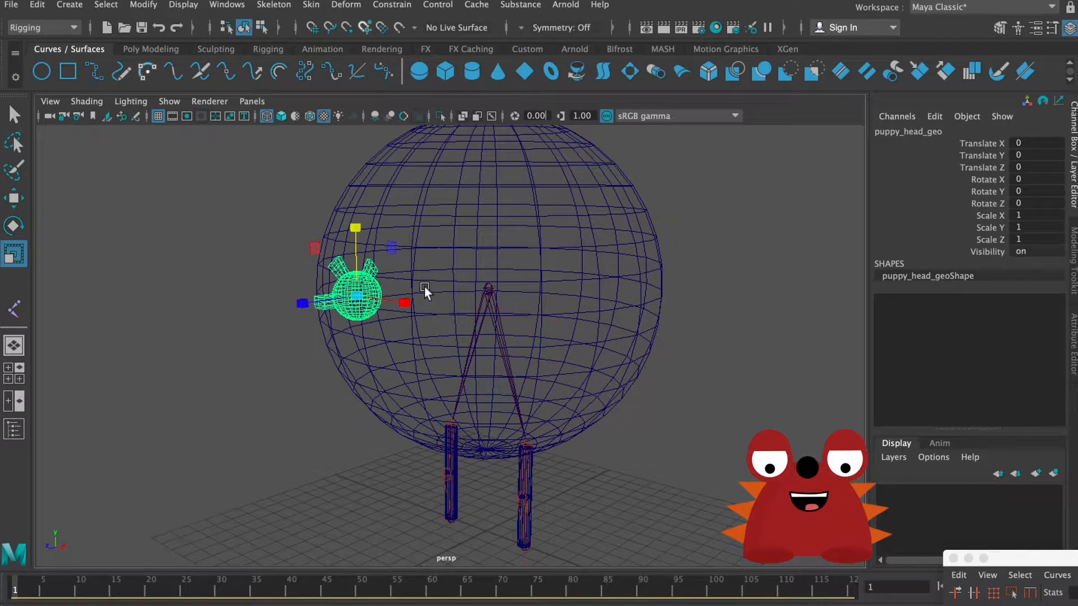
key("e")
mouse_move(320, 251)
left_mouse_down()
mouse_move(333, 238)
mouse_move(325, 254)
left_mouse_up()
left_click_drag(362, 305, 372, 306)
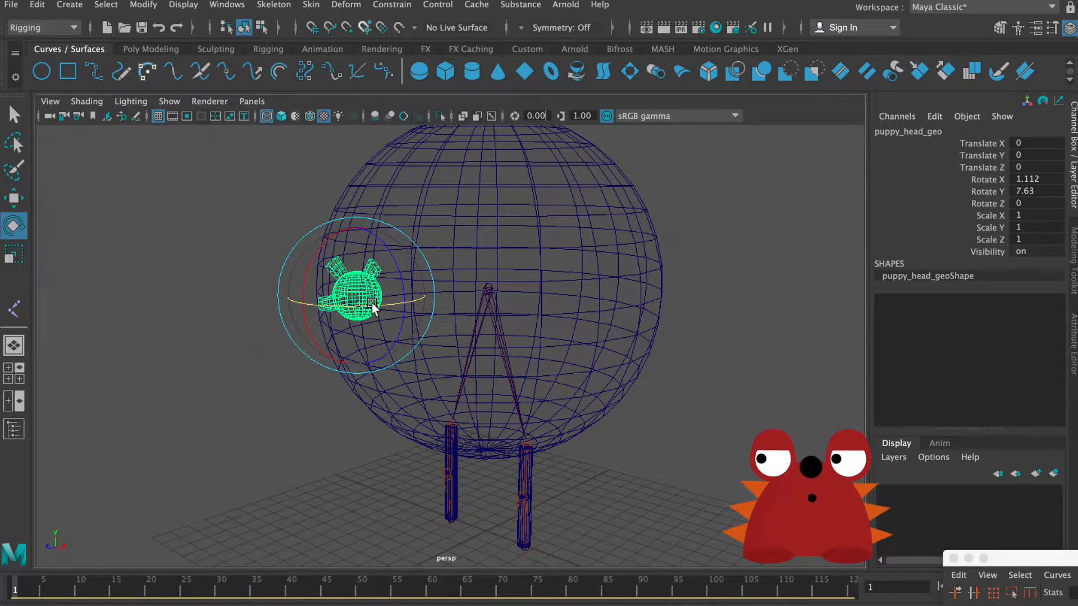
key("ctrl+z")
key("ctrl+z")
Step: Try moving the puppy's head geometry along the Y and Z axes, undoing each move
key("w")
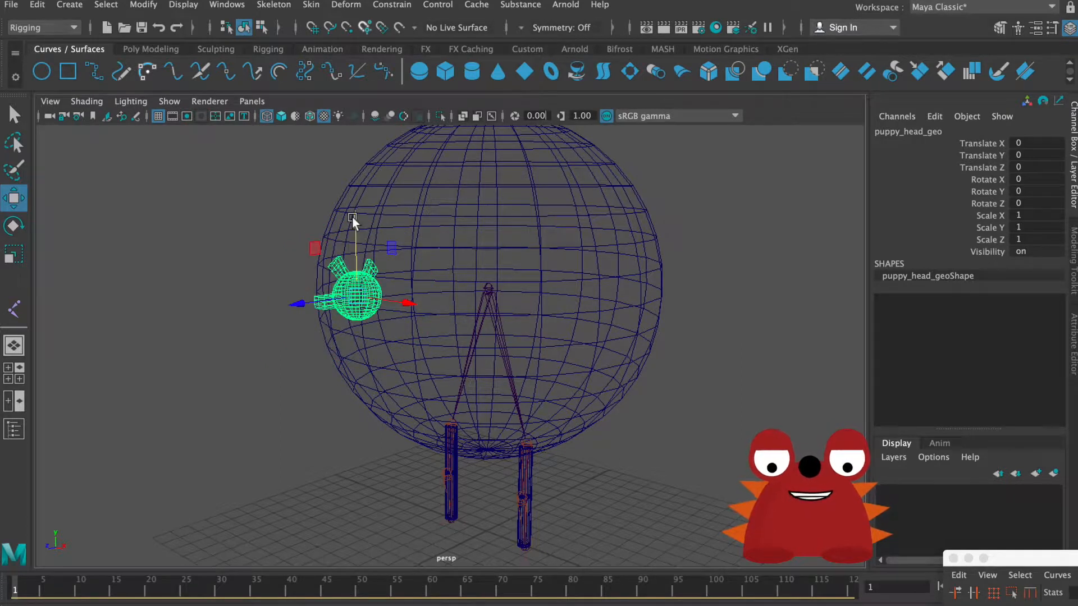
left_click_drag(353, 219, 341, 181)
key("ctrl+z")
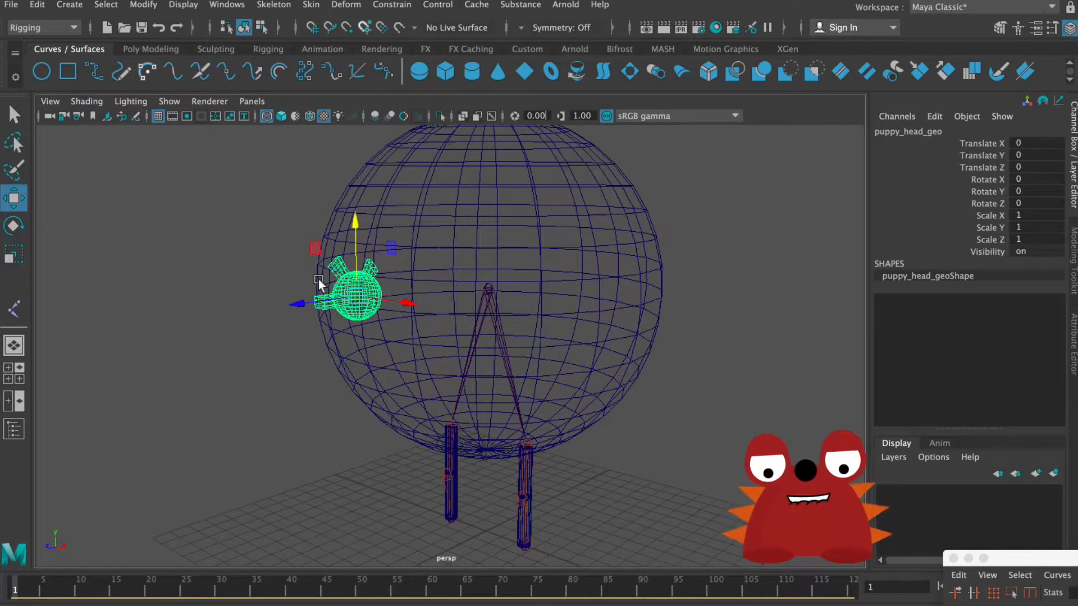
left_click_drag(300, 303, 603, 294)
key("ctrl+z")
Step: Try scaling the puppy's body geometry and undo the change
left_click(614, 327)
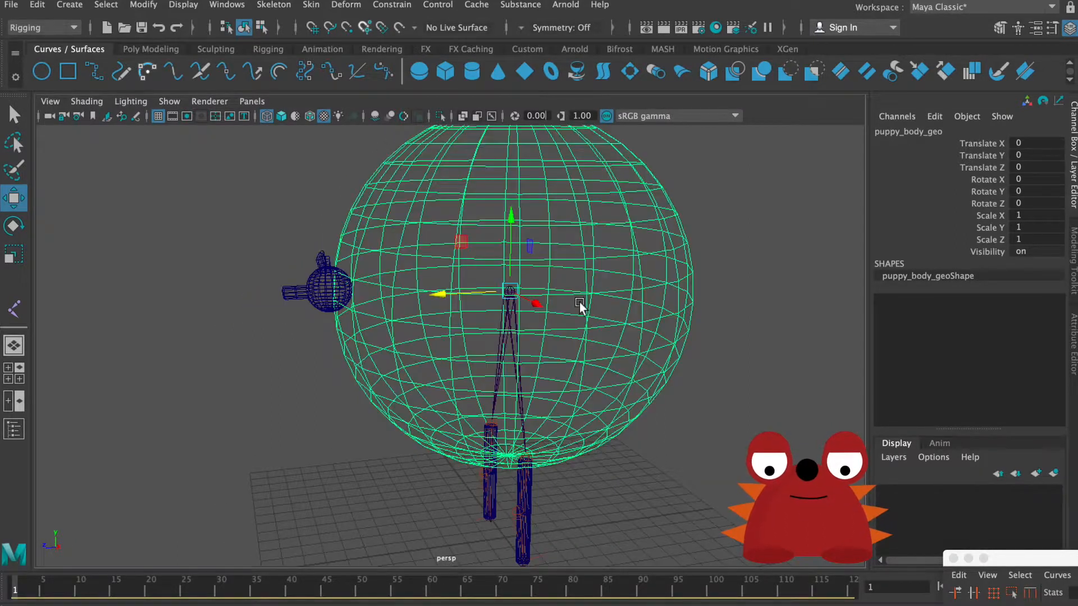
key("r")
left_click_drag(513, 290, 491, 302)
key("ctrl+z")
key("w")
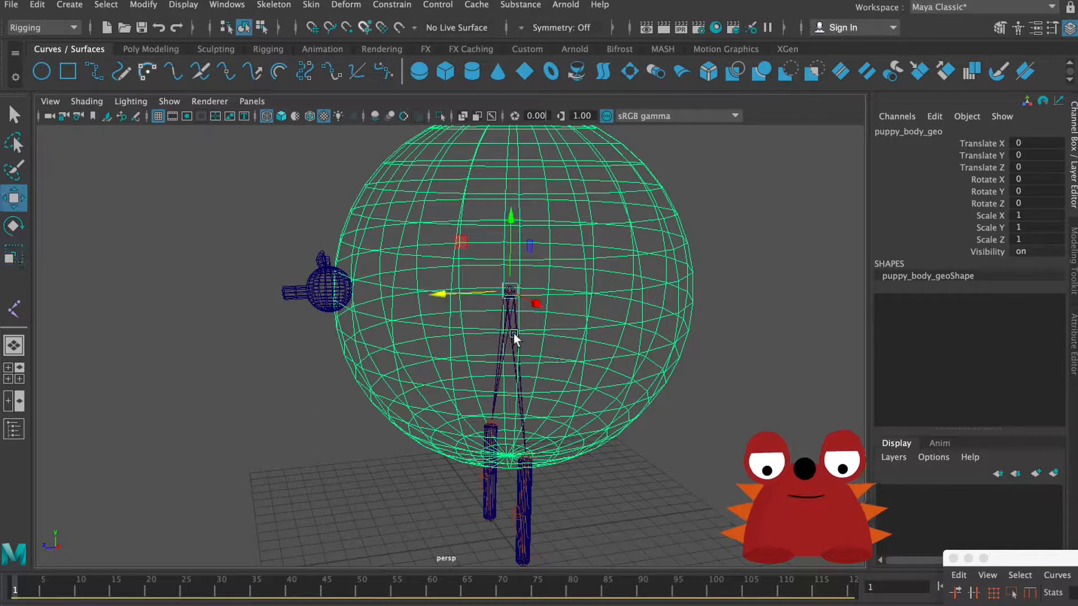
Step: Try raising the puppy's root joint along the Y axis and undo the move
left_click(514, 333)
mouse_move(515, 228)
left_mouse_down()
mouse_move(517, 170)
mouse_move(519, 212)
left_mouse_up()
key("ctrl+z")
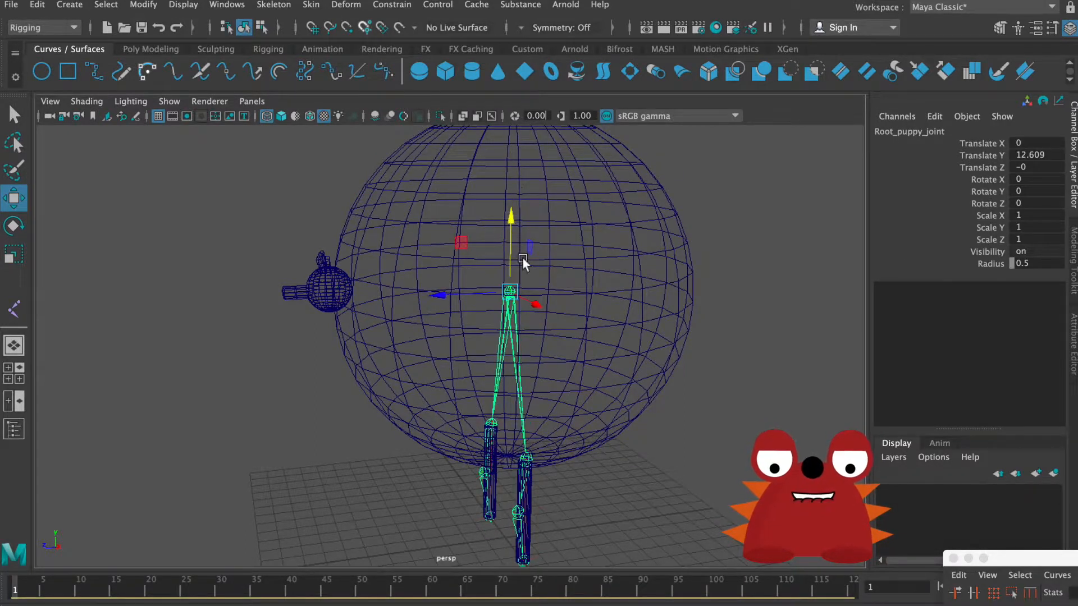
Step: Try moving the left leg's IK handle along the Y and Z axes, undoing each move
left_click_drag(524, 263, 563, 281, "alt")
middle_click_drag(602, 306, 603, 220, "alt")
left_click_drag(603, 220, 523, 336, "alt")
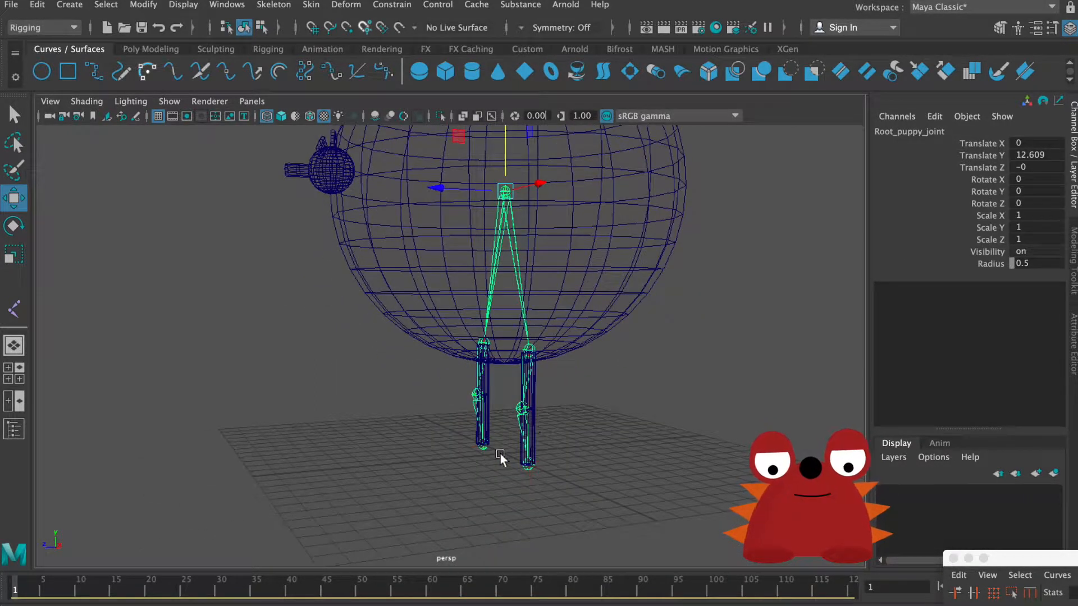
left_click_drag(500, 458, 562, 494)
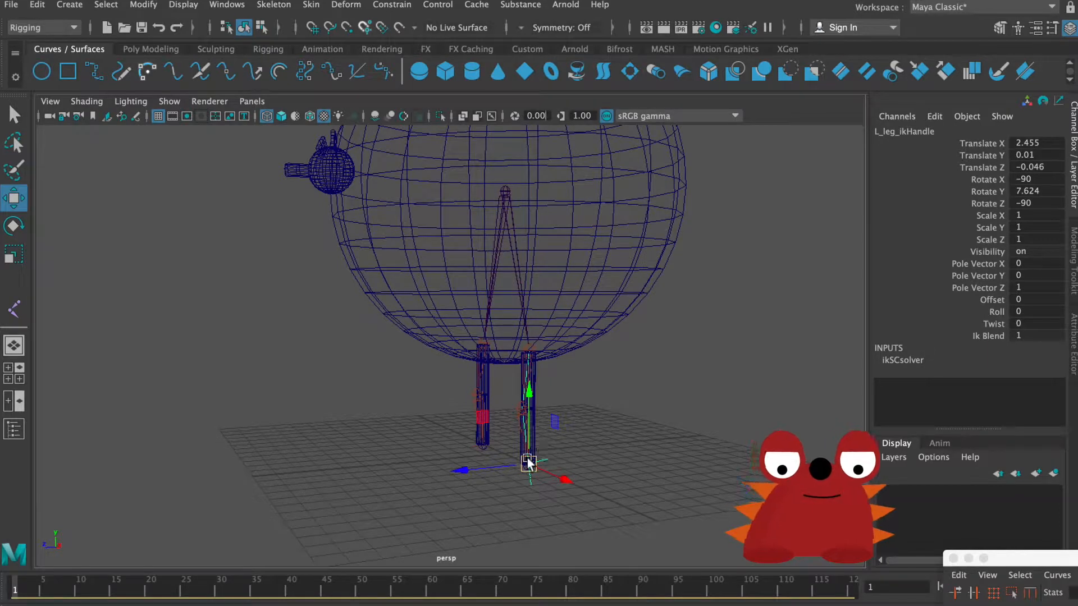
left_click_drag(534, 420, 652, 381)
key("ctrl+z")
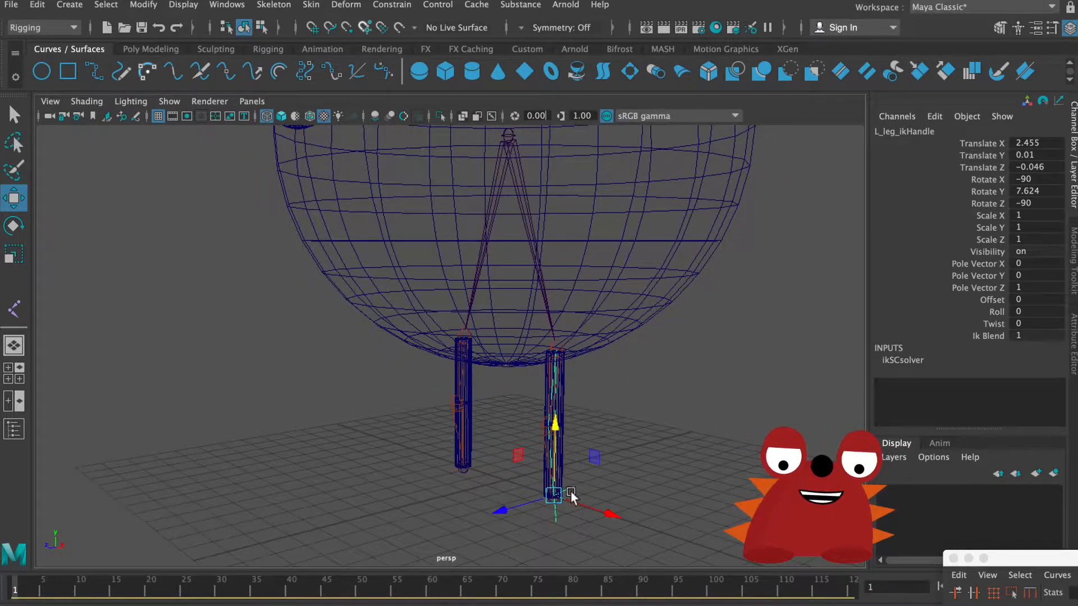
left_click_drag(497, 511, 419, 503)
key("ctrl+z")
right_click_drag(656, 433, 484, 332, "alt")
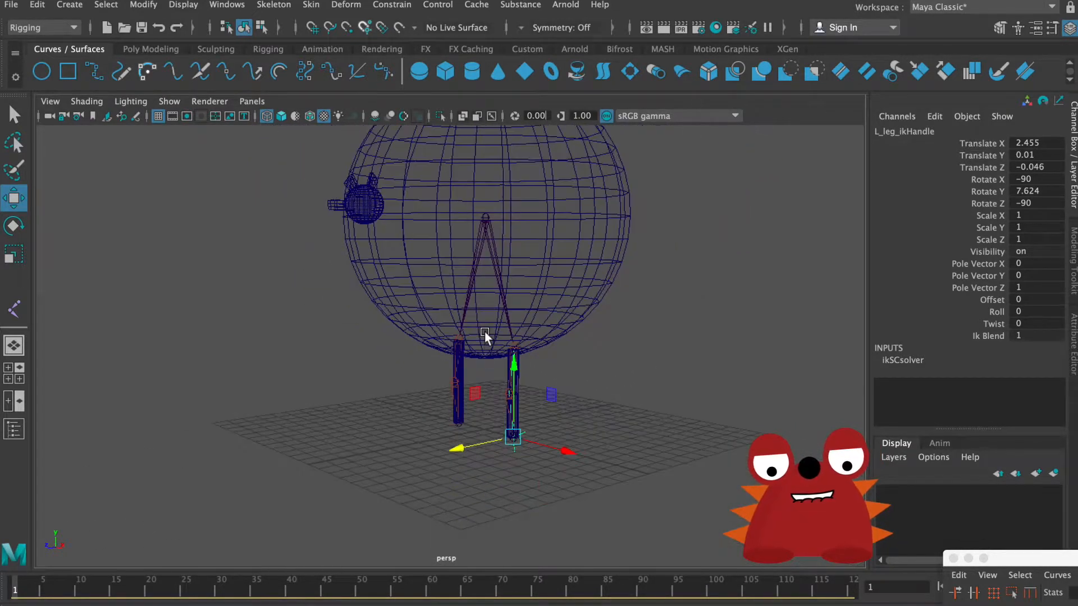
middle_click_drag(484, 332, 488, 407, "alt")
left_click_drag(489, 407, 517, 407, "alt")
left_click(621, 420)
left_click_drag(495, 337, 493, 354, "alt")
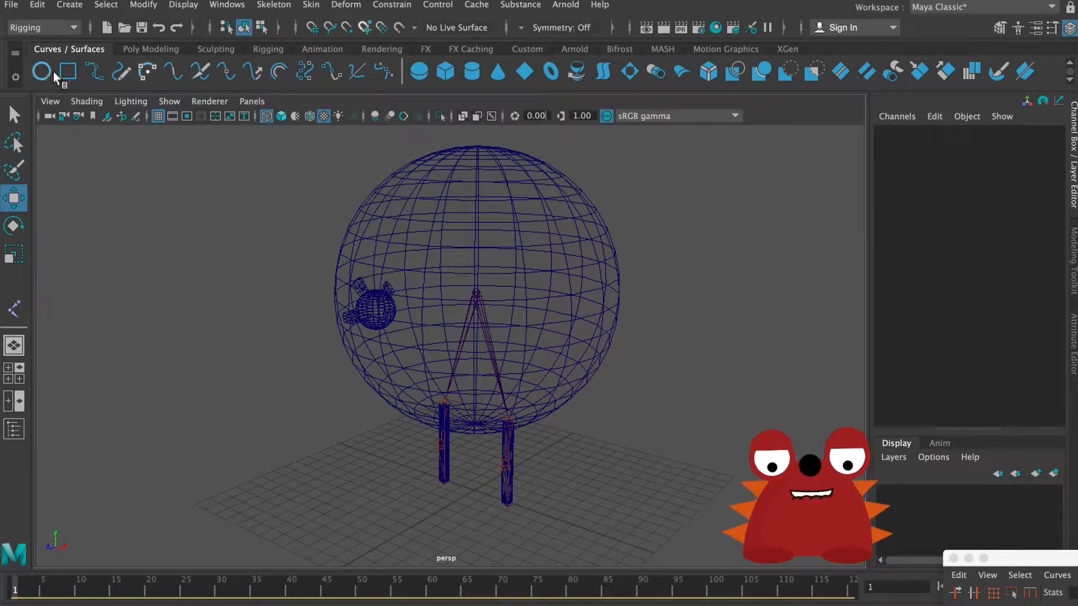
middle_click_drag(203, 143, 269, 163, "alt")
right_click_drag(269, 163, 312, 191, "alt")
middle_click_drag(312, 191, 199, 109, "alt")
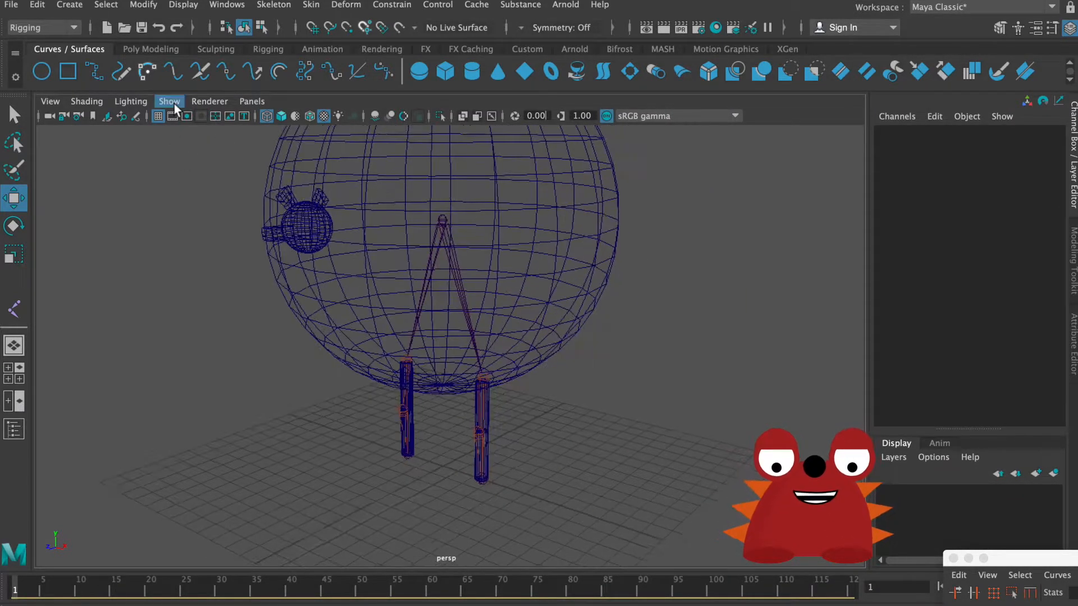
Step: Create a NURBS circle at the origin, between the puppy's two legs
left_click(38, 70)
right_click_drag(422, 463, 599, 449, "alt")
middle_click_drag(600, 449, 567, 393, "alt")
right_click_drag(566, 393, 657, 453, "alt")
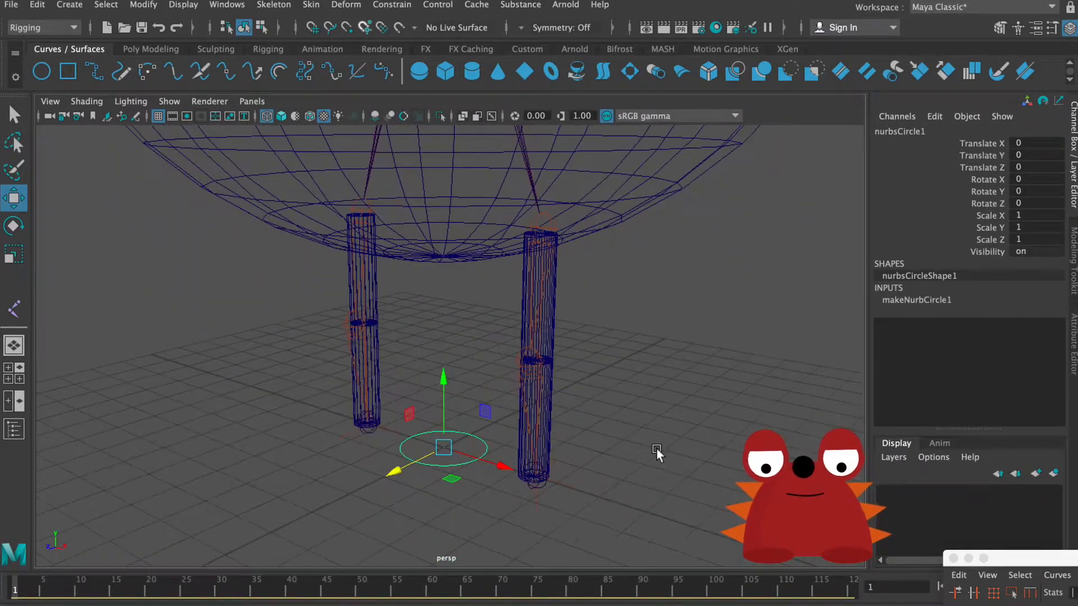
middle_click_drag(657, 453, 636, 366, "alt")
right_click_drag(635, 366, 766, 430, "alt")
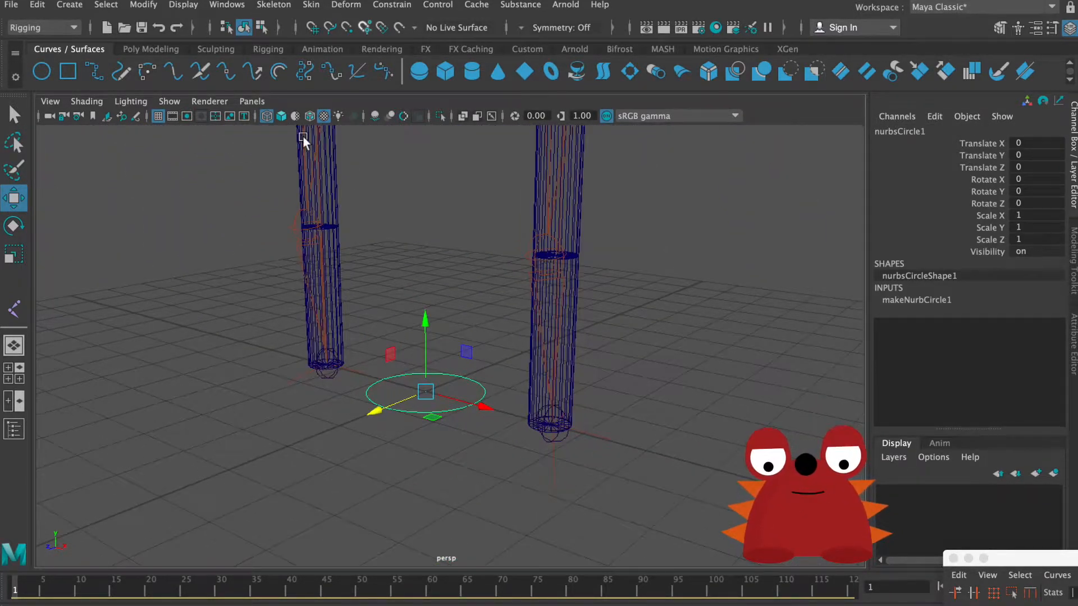
Step: Turn the display of NURBS curves off and back on in the viewport
left_click(168, 101)
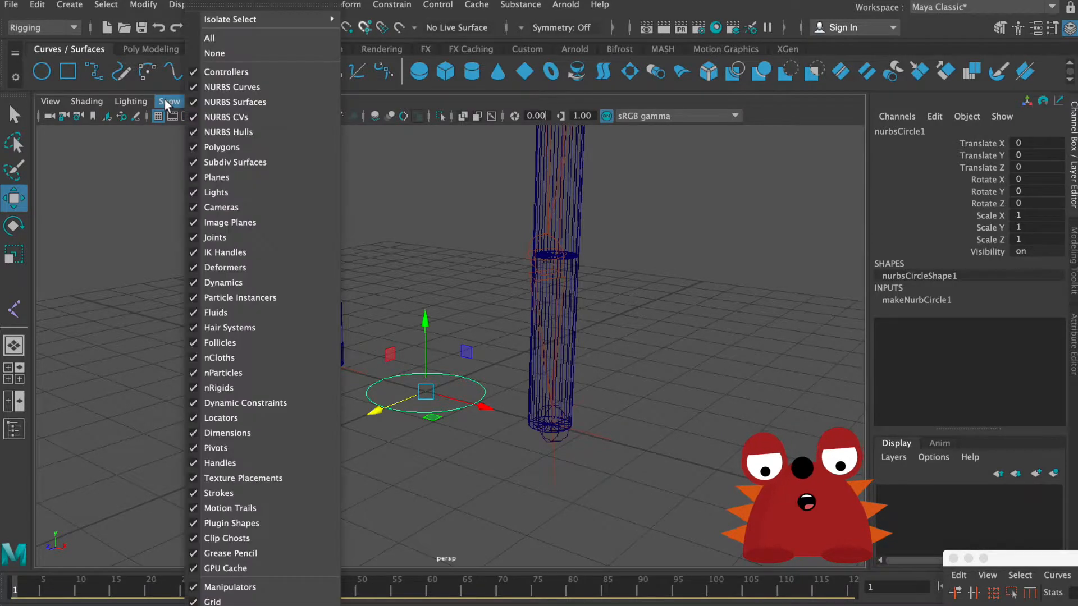
left_click(230, 87)
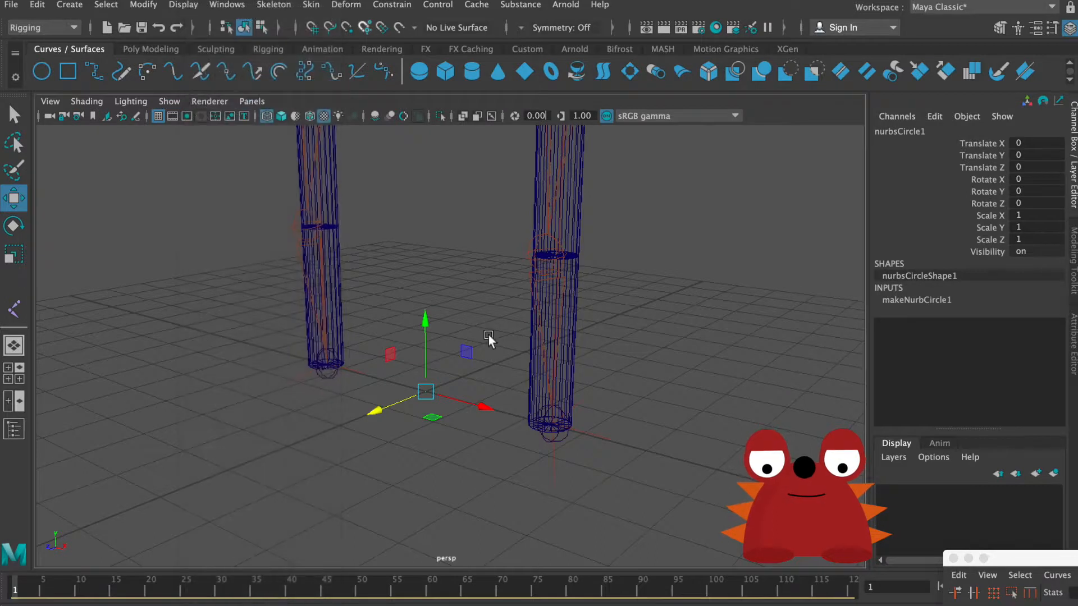
left_click(169, 101)
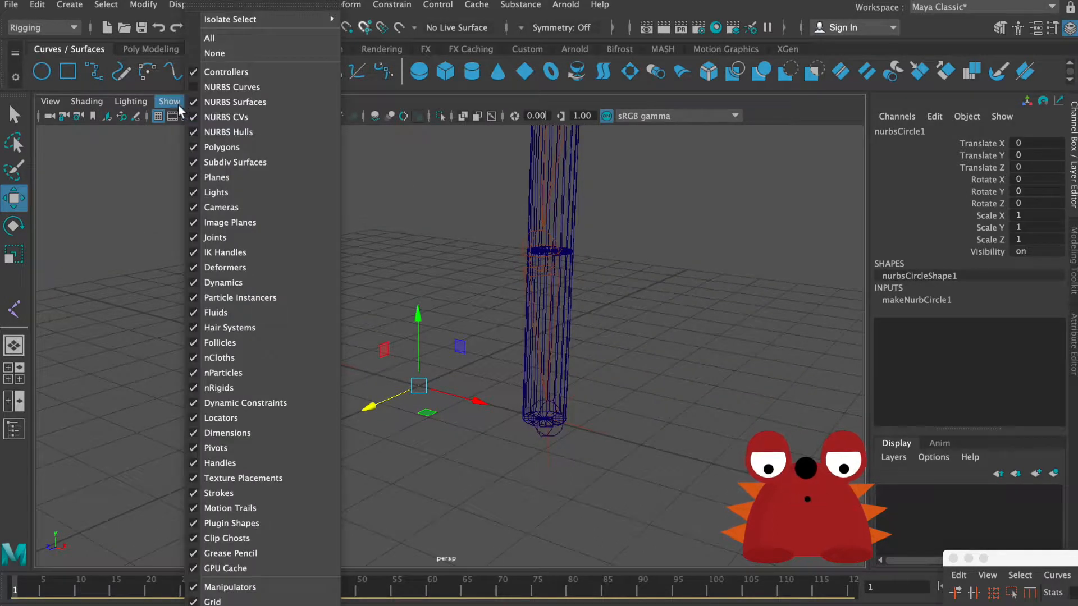
left_click(231, 86)
Step: Hide polygons in the viewport so only the joints, IK handles and curves are displayed
left_click(168, 102)
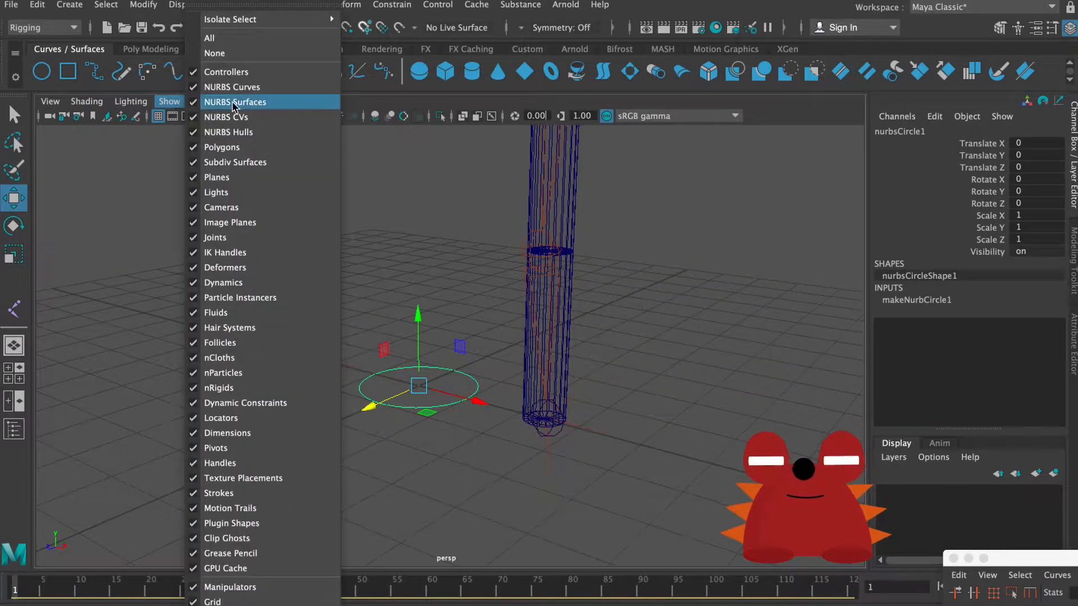
left_click(248, 148)
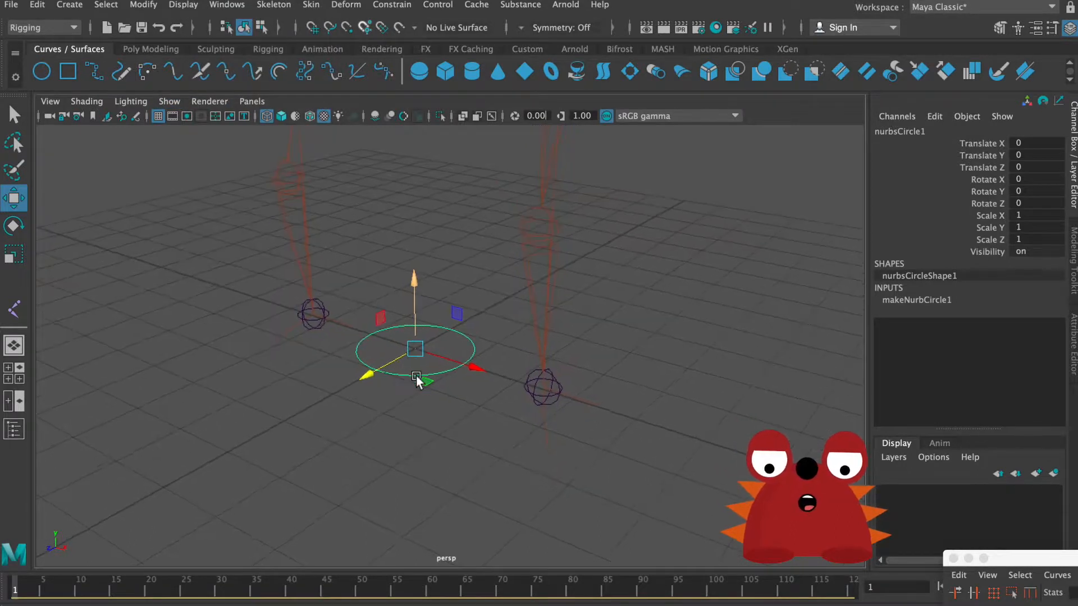
Step: Snap the NURBS circle onto the end joint of the left leg at the foot
middle_click_drag(416, 376, 402, 388, "alt")
right_click_drag(402, 387, 712, 481, "alt")
left_click_drag(672, 470, 698, 473, "alt")
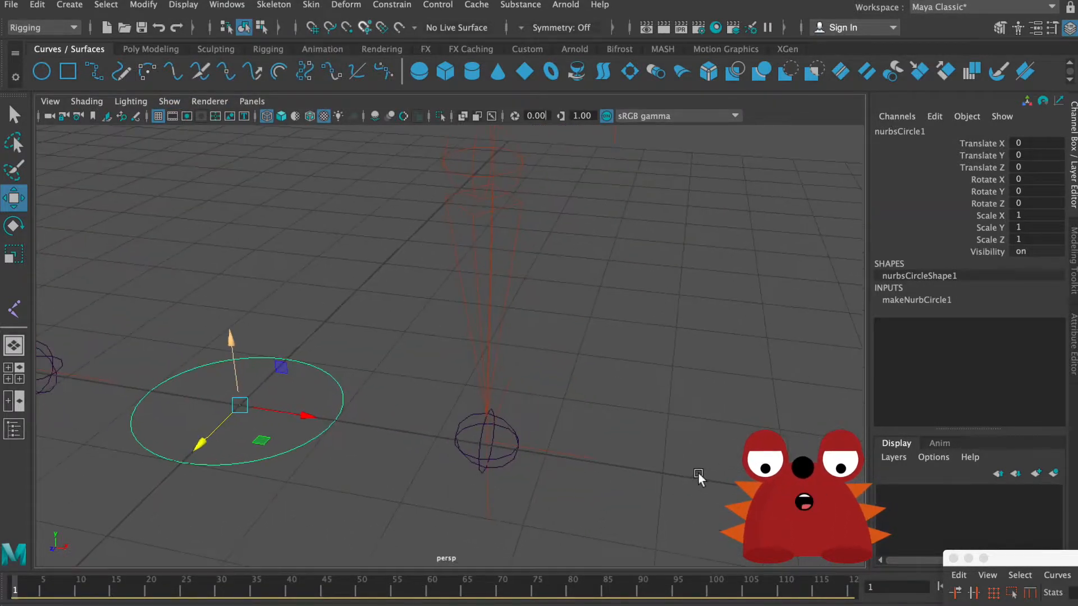
middle_click_drag(469, 396, 580, 395, "alt")
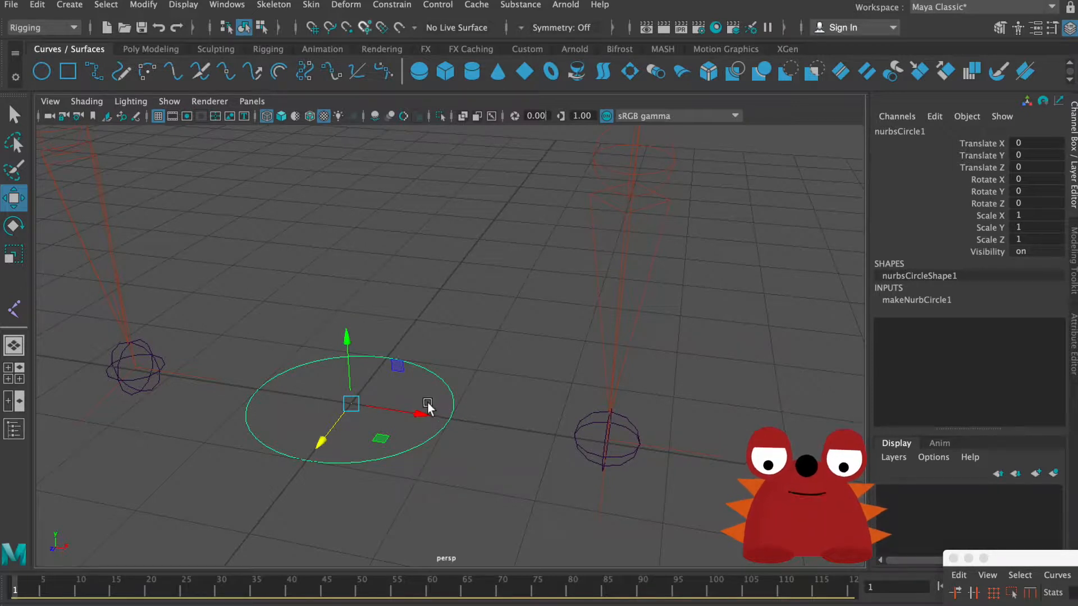
key("v")
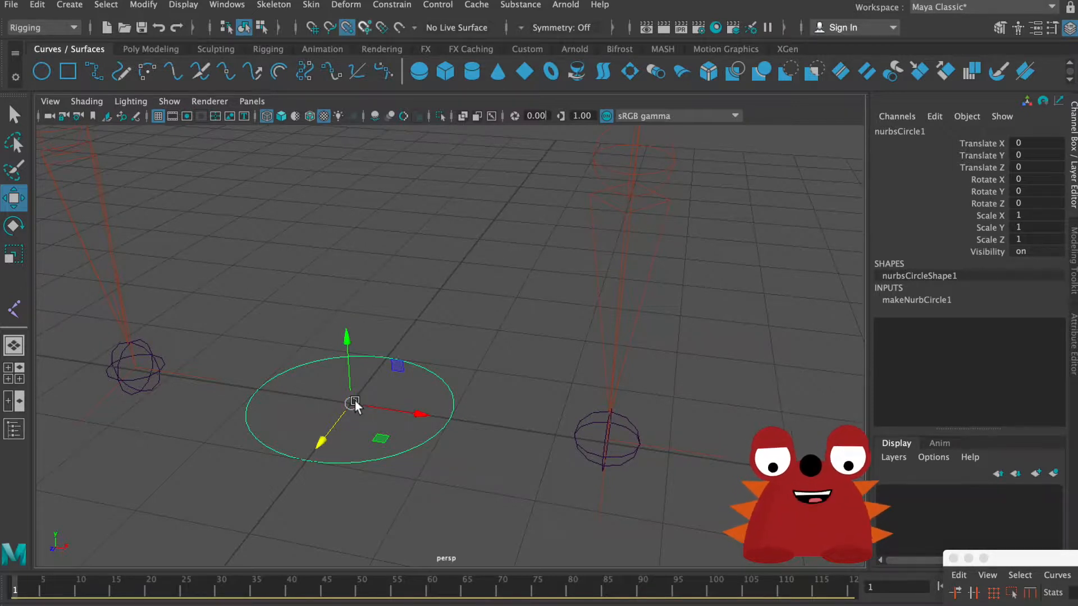
left_click_drag(354, 401, 530, 432)
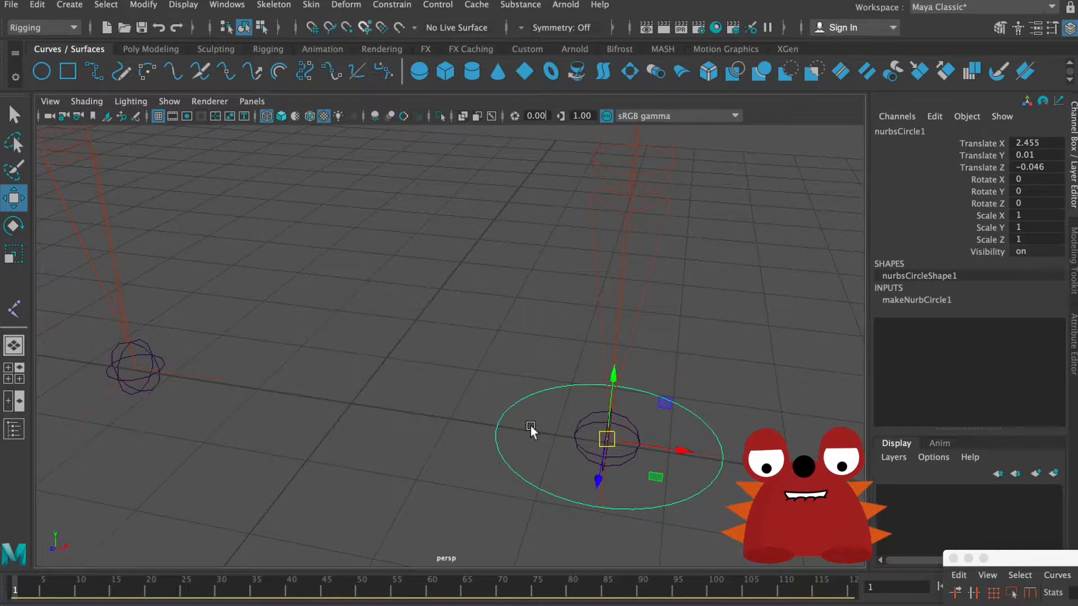
Step: Duplicate the left foot's circle and snap the copy onto the end joint of the right leg
left_click_drag(513, 421, 421, 411, "alt")
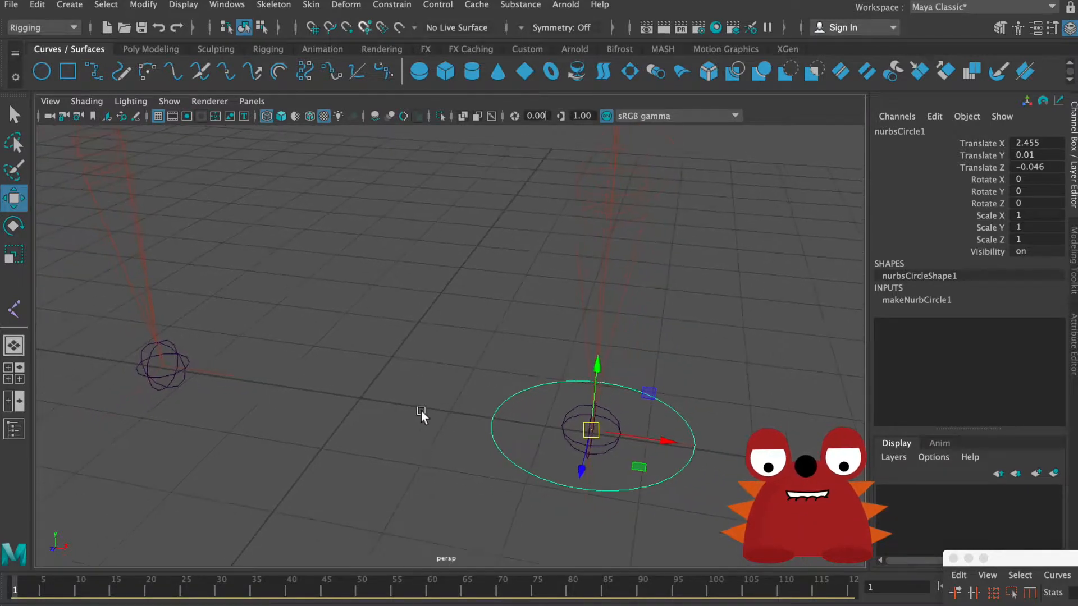
key("ctrl+d")
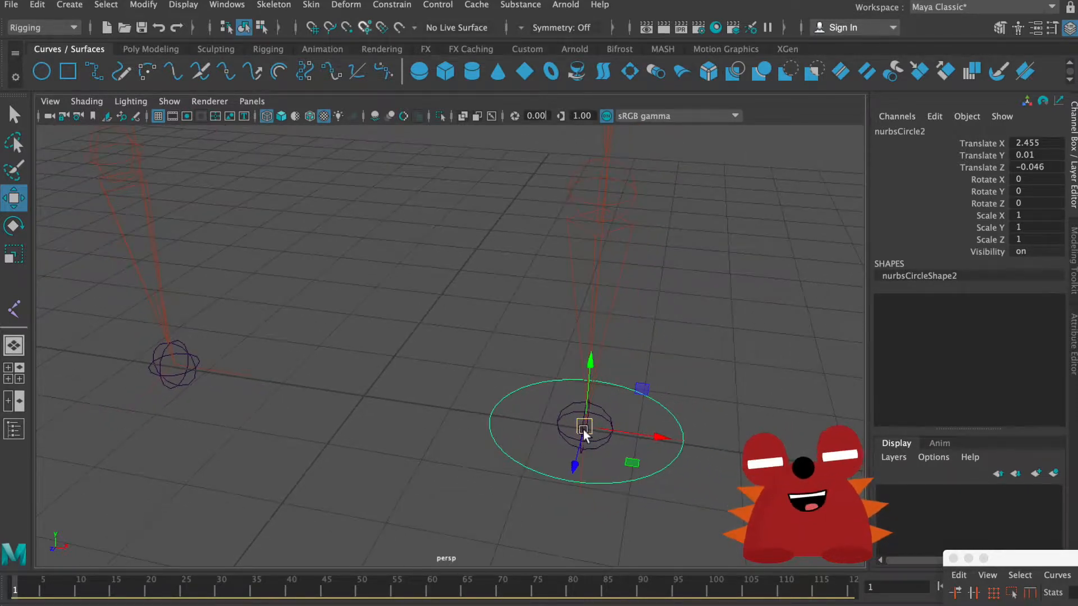
key("d")
key("v")
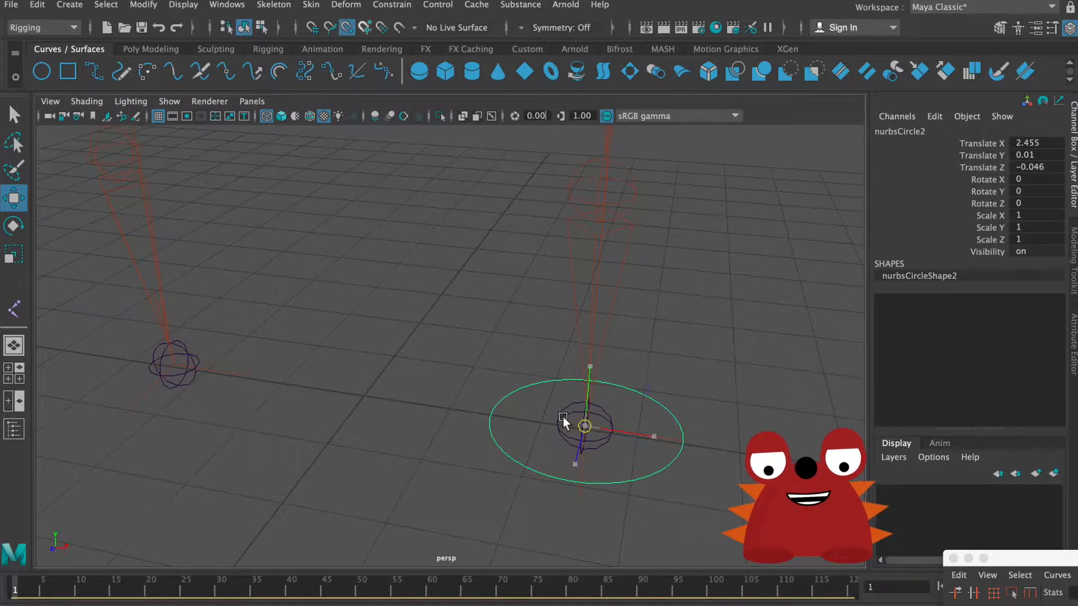
middle_click_drag(563, 415, 228, 363)
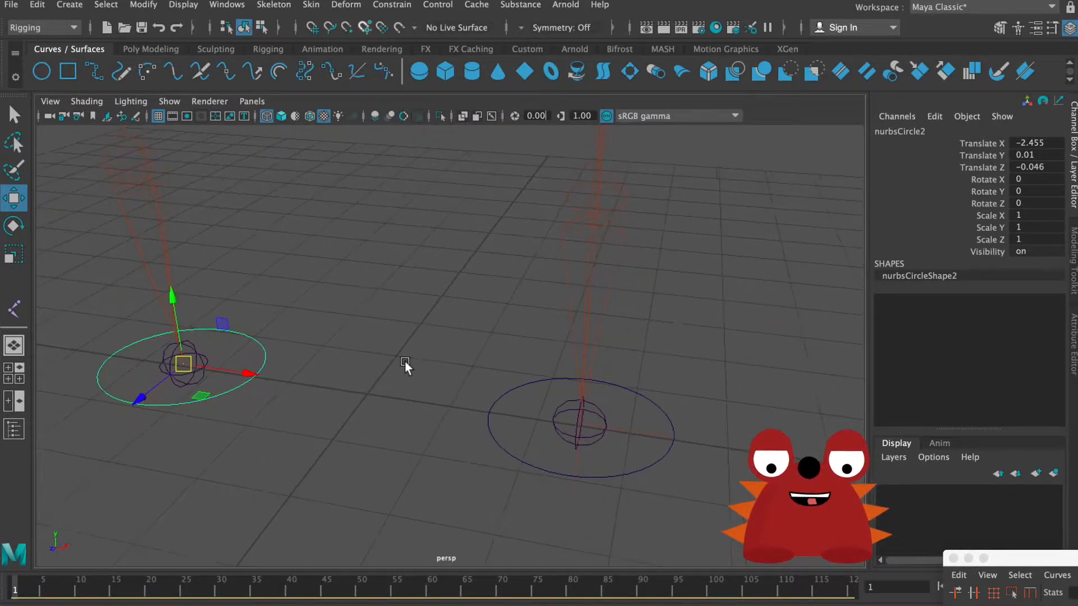
left_click_drag(406, 361, 432, 356, "alt")
left_click(380, 345)
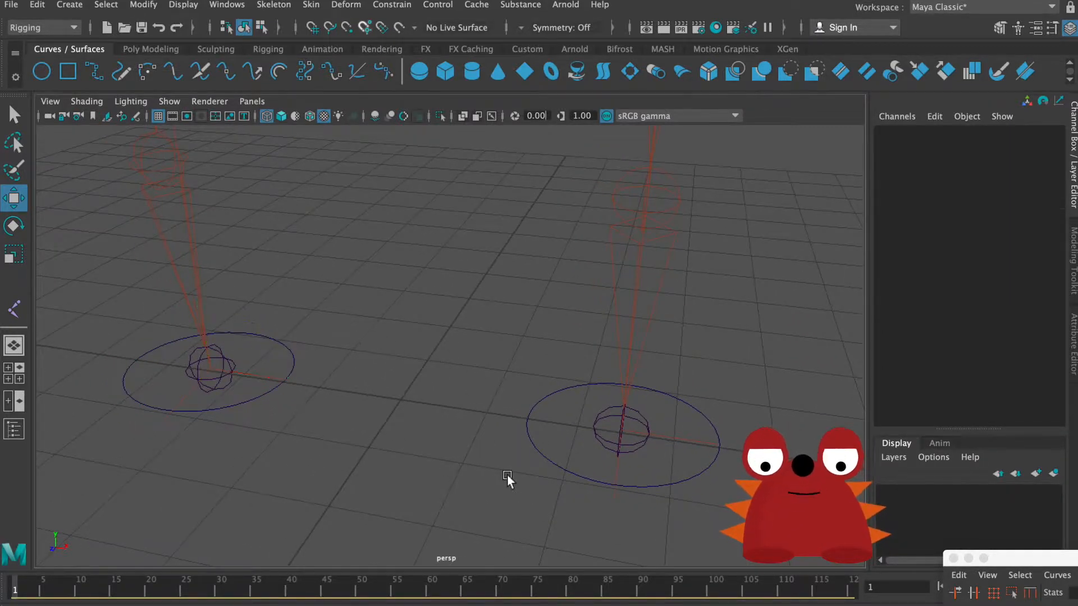
Step: Rename the circle around the left foot joint as L_leg_ctrl
left_click_drag(507, 474, 526, 450)
double_click(933, 131)
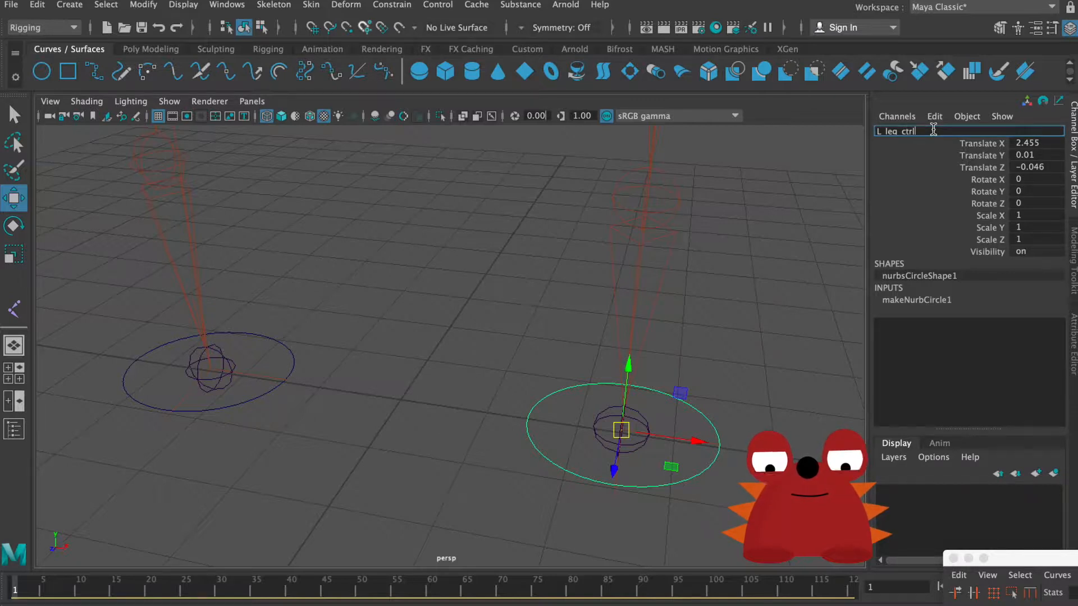
key("Return")
Step: Rename the circle around the right foot joint as R_leg_ctrl, reusing the name of the left leg's control
double_click(932, 131)
key("super+c")
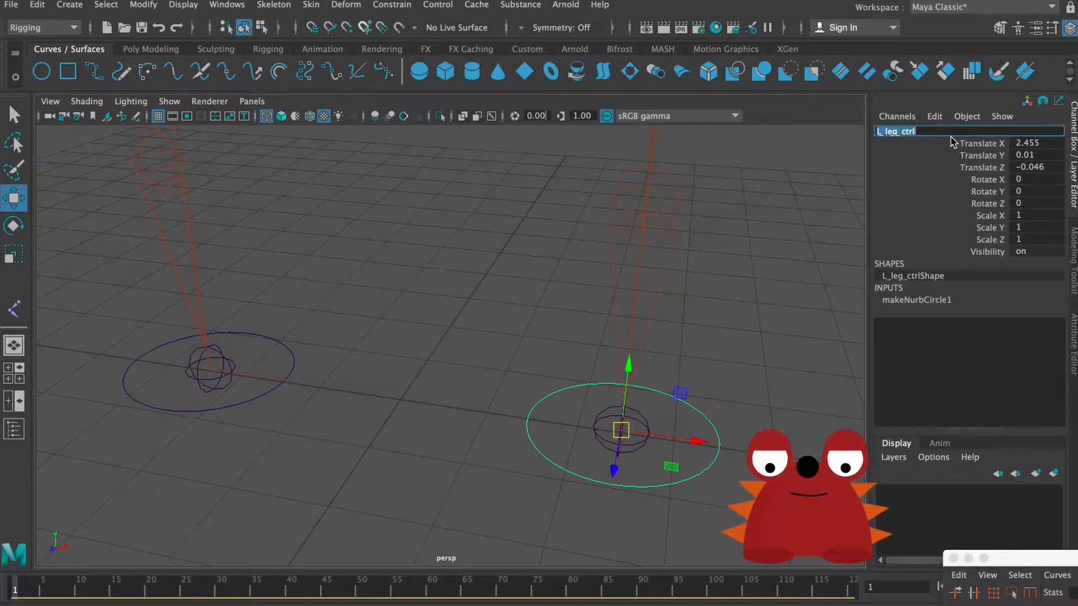
left_click(291, 349)
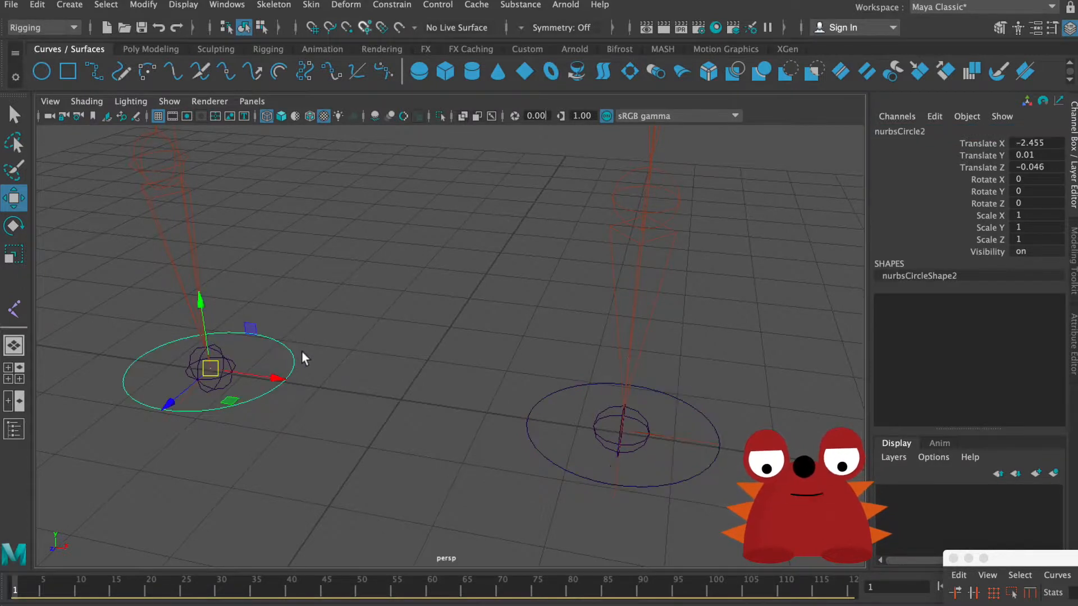
left_click(934, 133)
key("super+v")
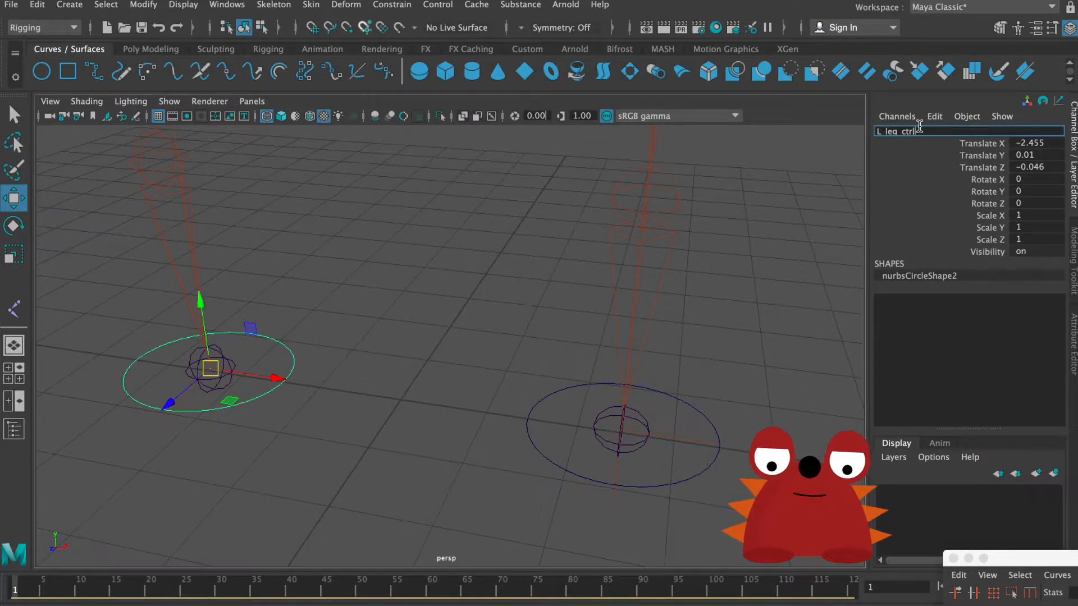
key("Return")
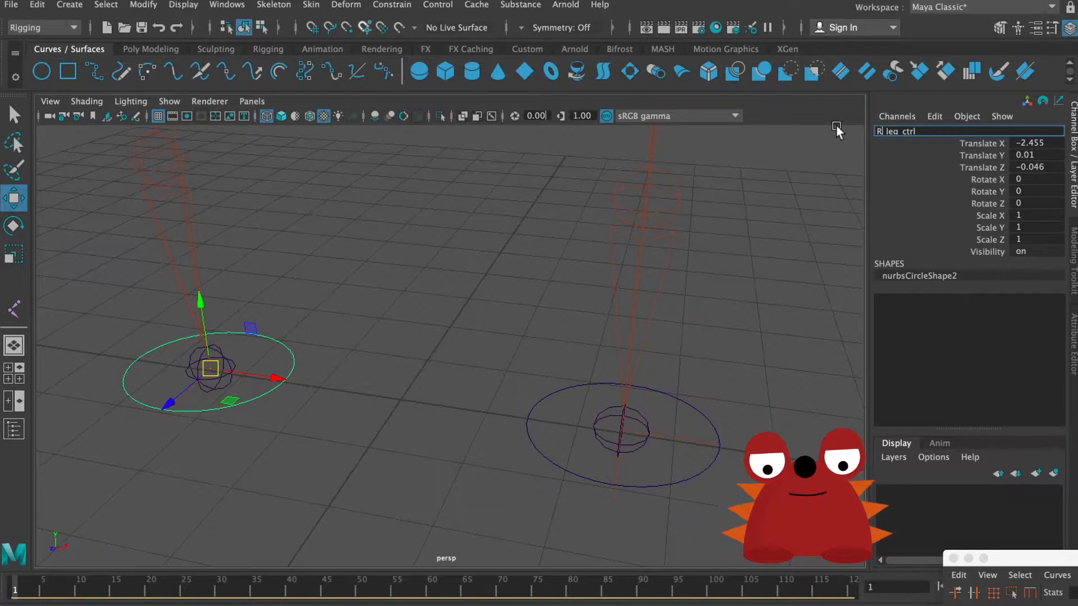
left_click(533, 225)
right_click_drag(530, 274, 379, 271, "alt")
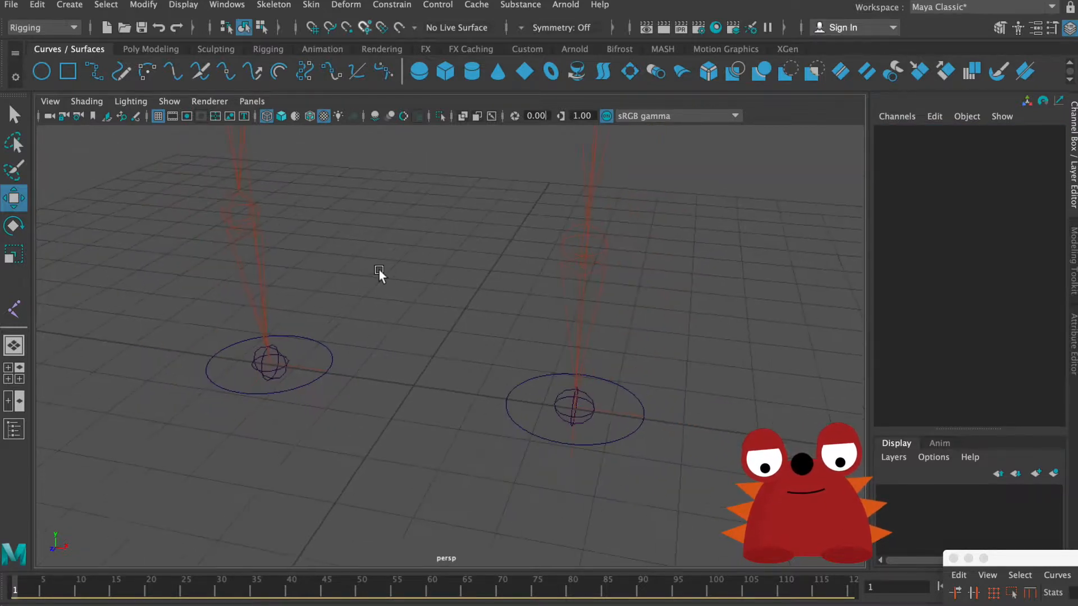
Step: Turn the display of polygons back on in the perspective view
left_click(170, 104)
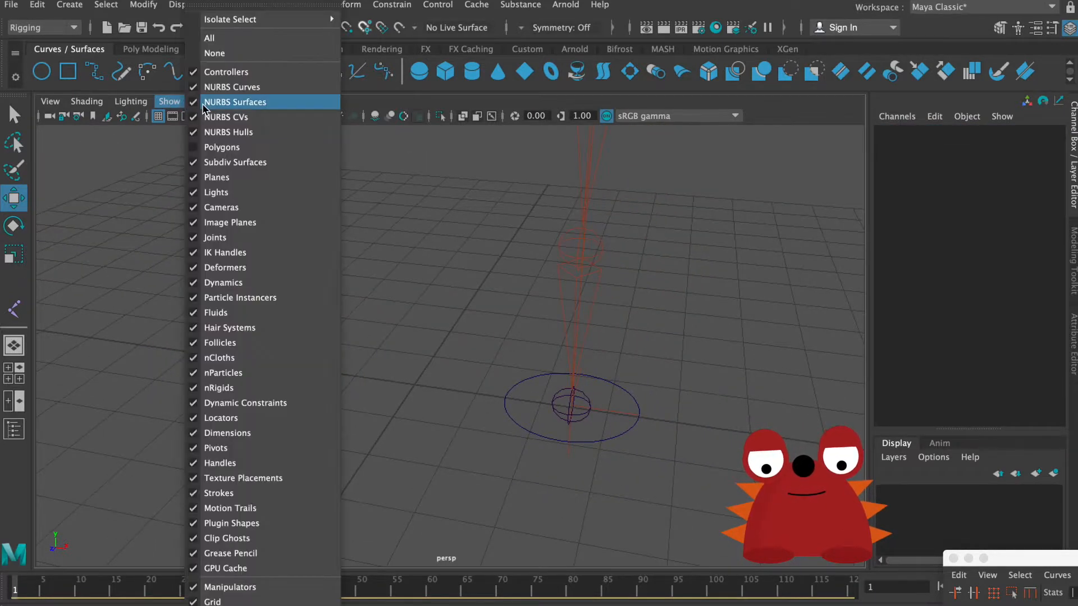
left_click(219, 144)
right_click_drag(429, 389, 617, 486, "alt")
Step: Select both leg control circles and scale them up uniformly to about 1.649
left_click(618, 487)
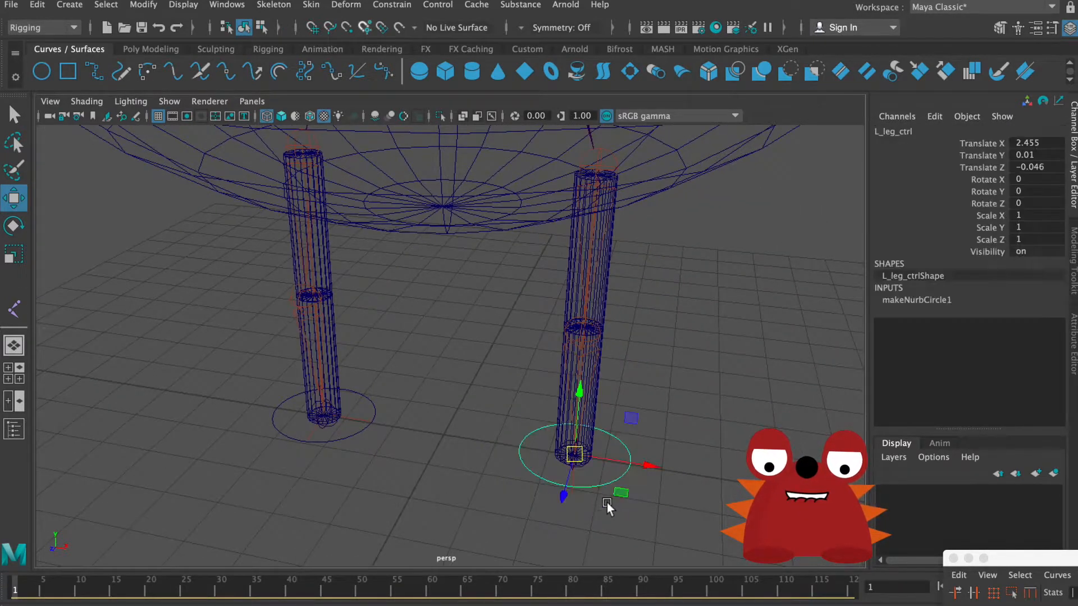
left_click(348, 438)
key("e")
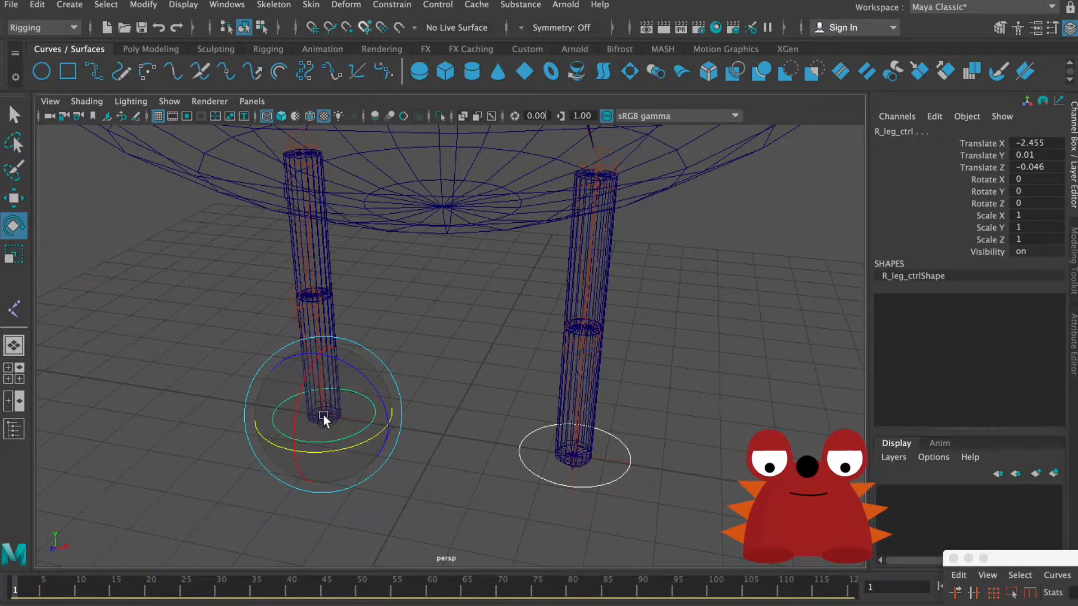
key("r")
left_click_drag(324, 416, 375, 380)
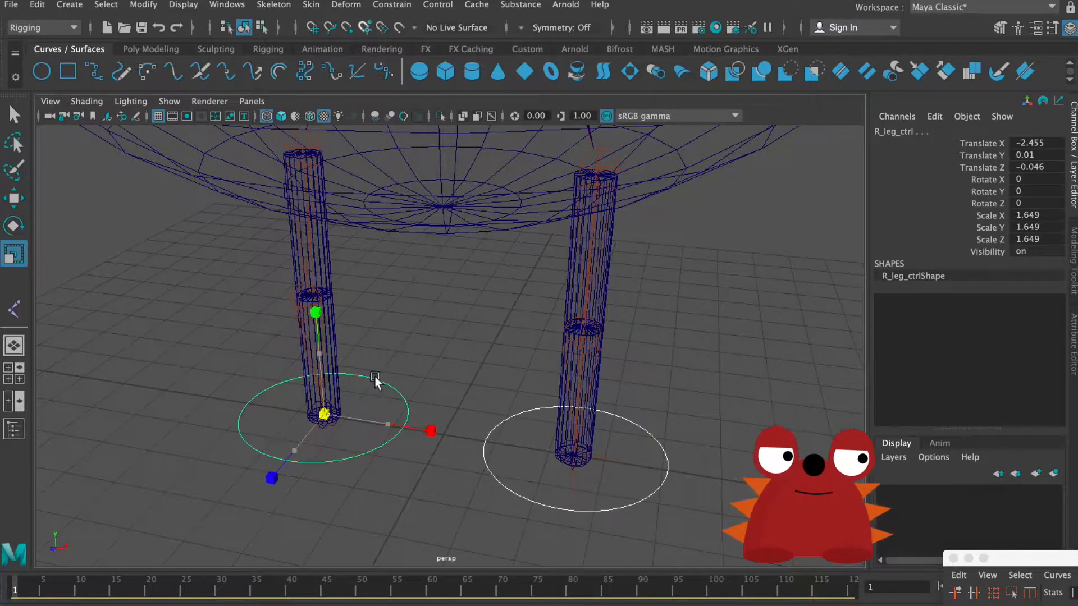
left_click_drag(448, 404, 410, 398, "alt")
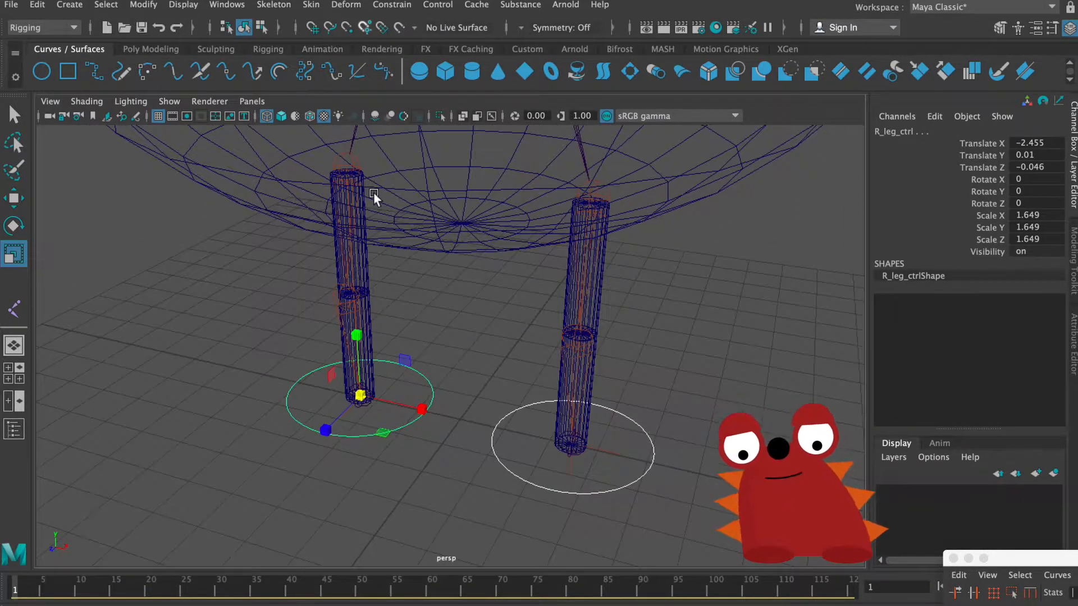
Step: Freeze the transformations of both leg control circles and delete their construction history
mouse_move(150, 5)
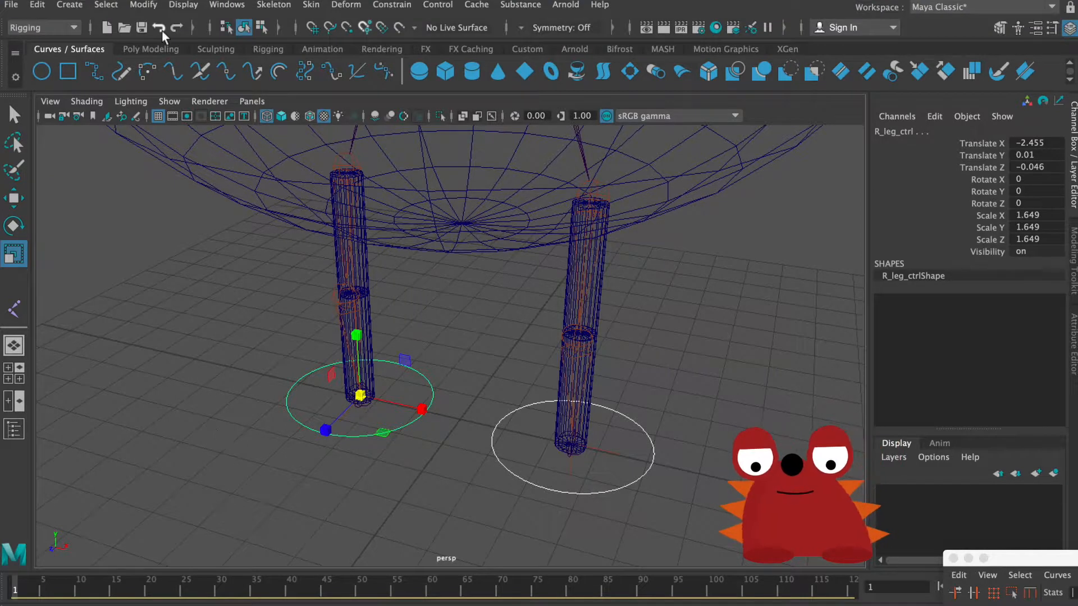
left_click(141, 5)
left_click(197, 73)
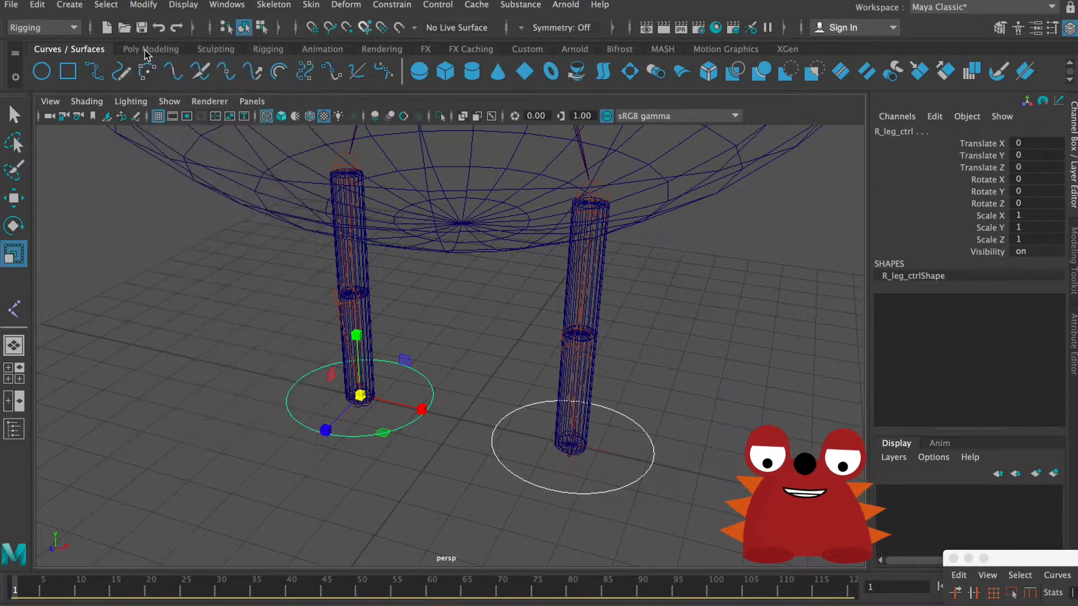
left_click(66, 5)
mouse_move(37, 5)
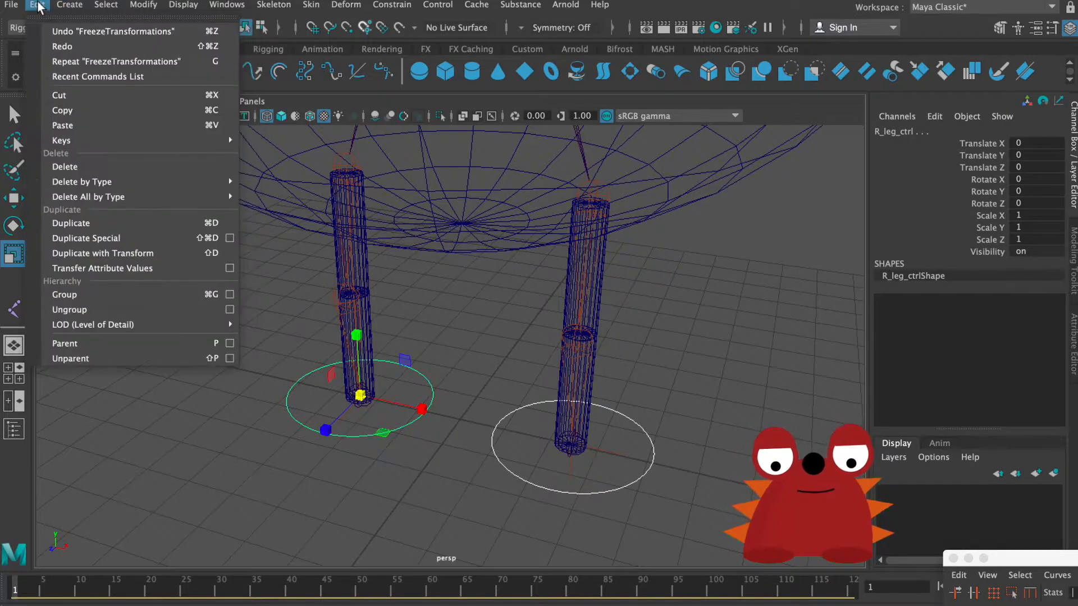
mouse_move(84, 182)
left_click(282, 209)
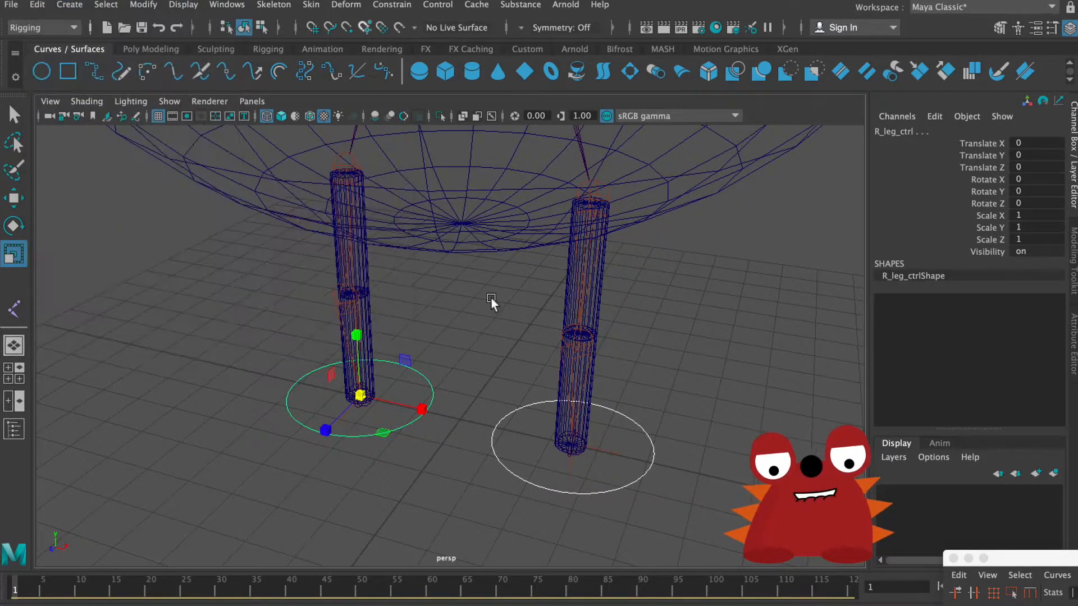
Step: Parent L_leg_ikHandle to the L_leg_ctrl circle
right_click_drag(536, 338, 308, 287, "alt")
left_click_drag(308, 287, 453, 359, "alt")
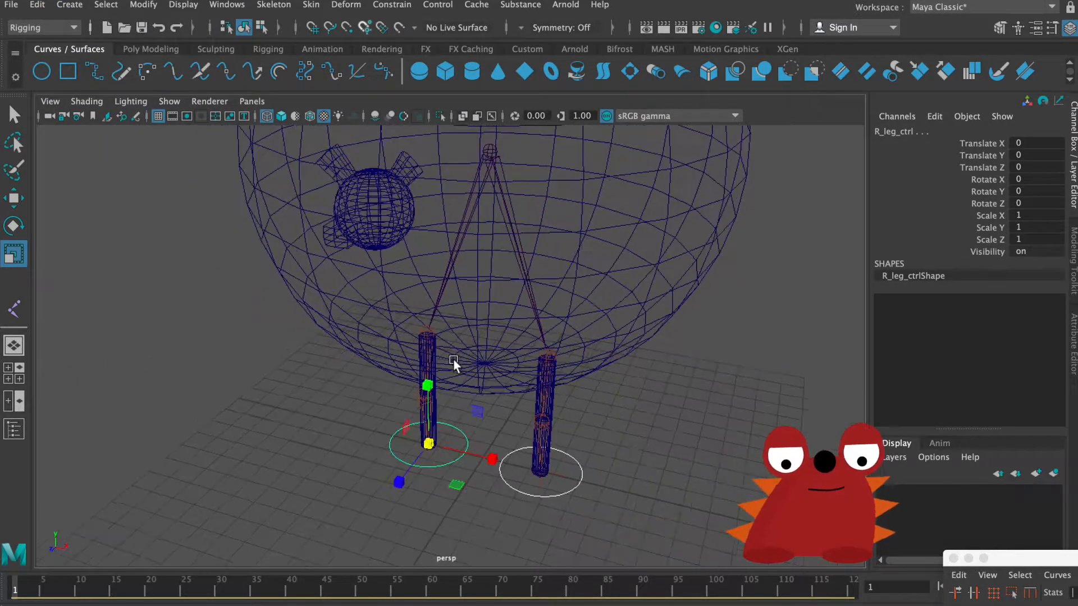
key("w")
right_click_drag(513, 409, 660, 415, "alt")
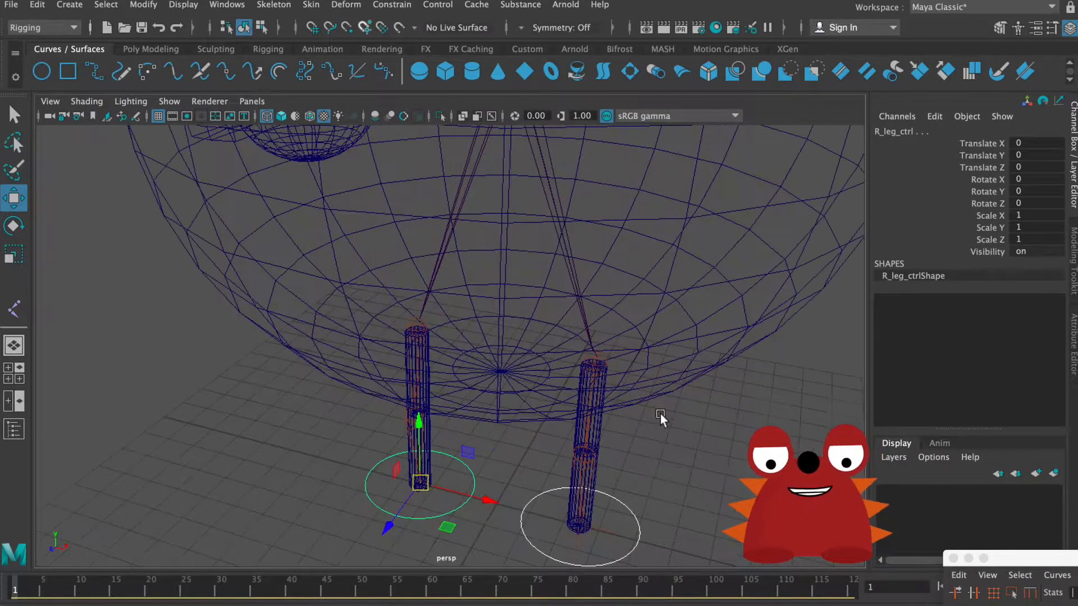
middle_click_drag(660, 414, 604, 307, "alt")
right_click_drag(604, 307, 657, 402, "alt")
left_click(591, 457)
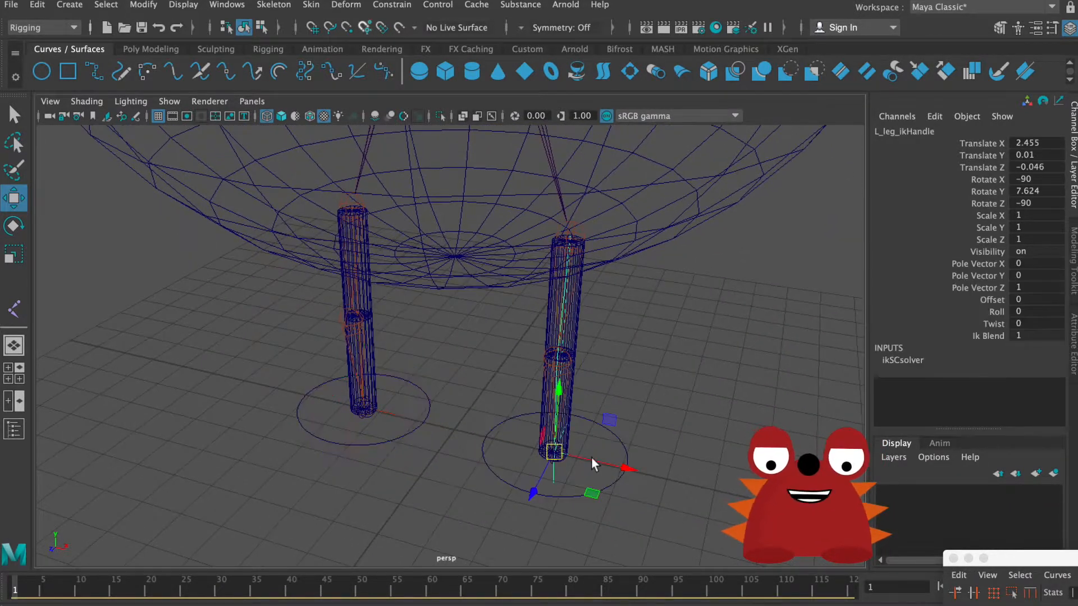
left_click(624, 449)
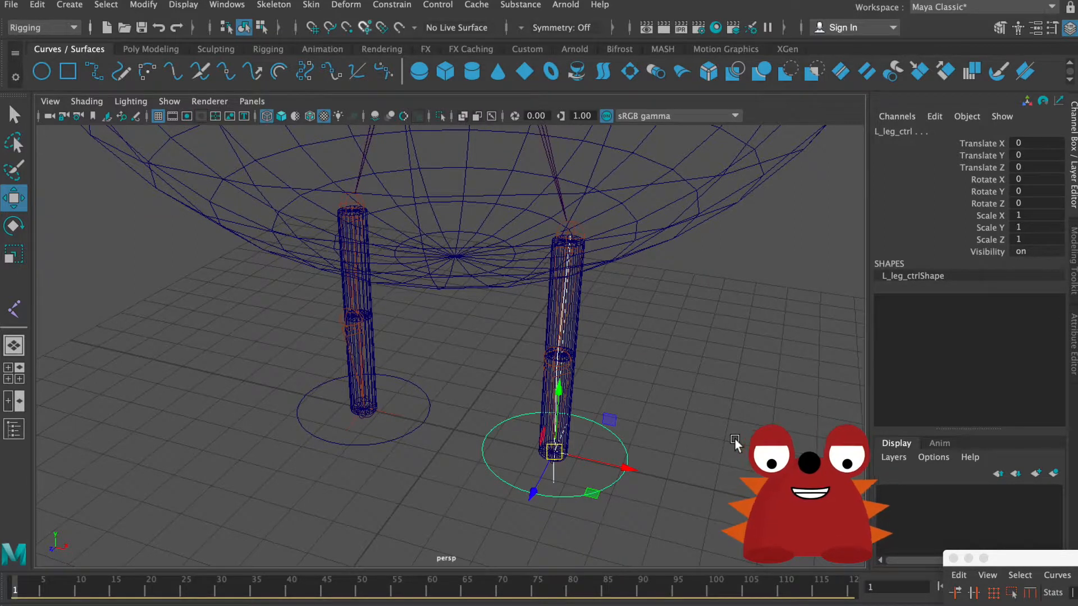
key("p")
Step: Parent R_leg_ikHandle to the R_leg_ctrl circle
left_click(373, 411)
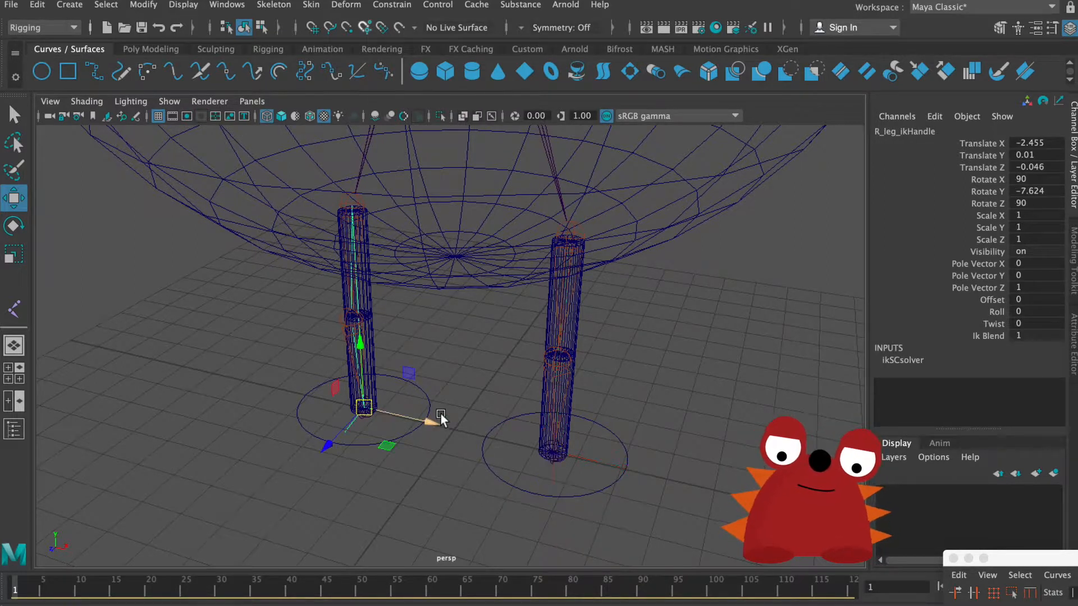
left_click(429, 402, "shift")
key("p")
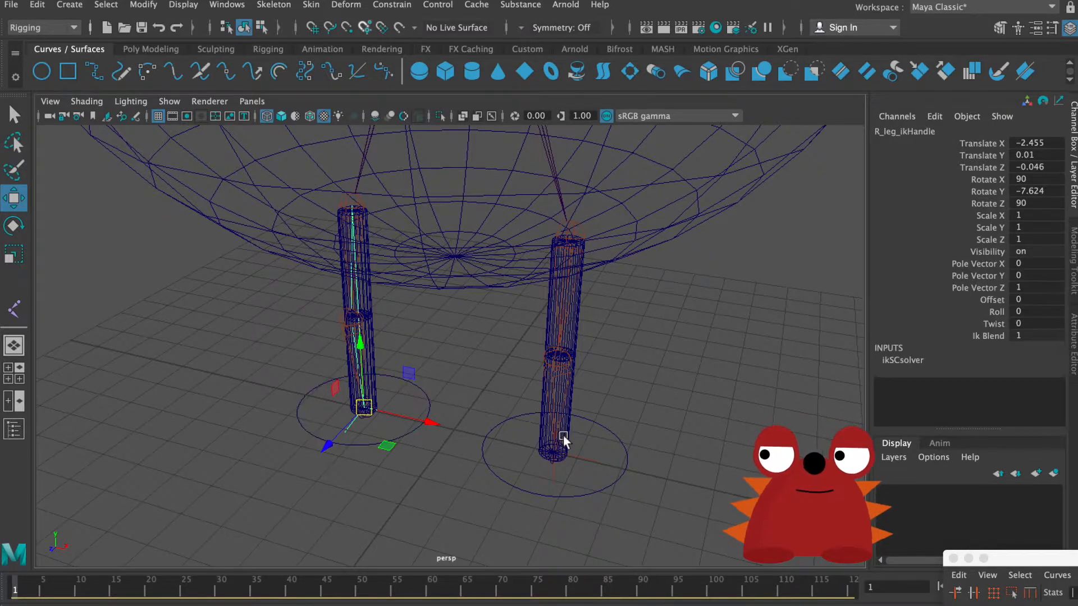
Step: Test the left leg's rig by moving the L_leg_ctrl circle, and undo the move
right_click_drag(466, 416, 387, 332, "alt")
middle_click_drag(387, 332, 433, 418, "alt")
left_click_drag(433, 418, 362, 350, "alt")
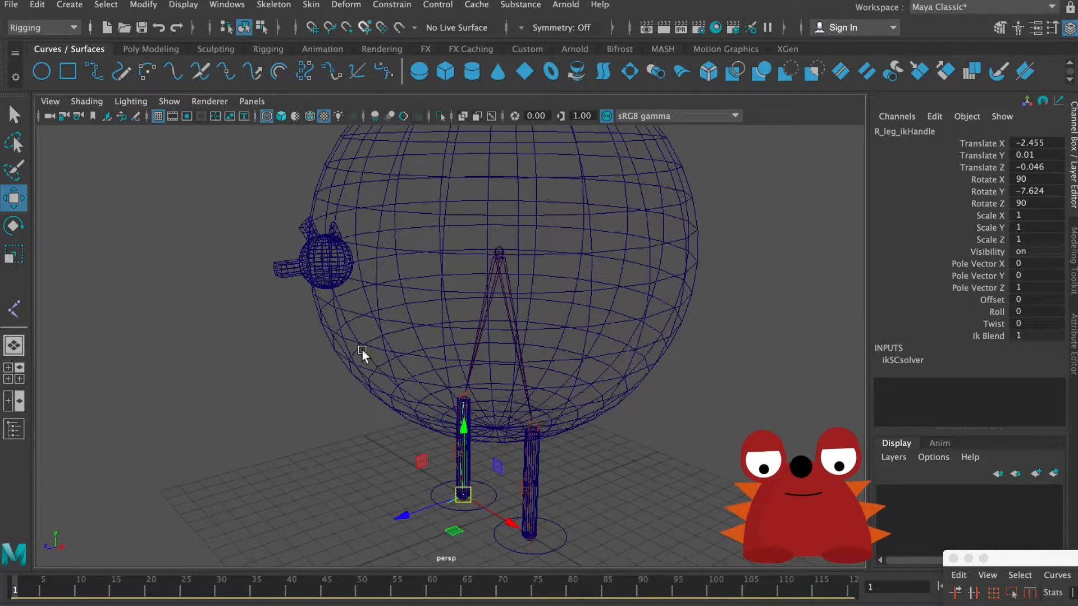
left_click(396, 403)
left_click_drag(396, 403, 499, 494, "alt")
left_click(542, 519)
key("ctrl+z")
Step: Parent the left leg's lower geometry to L_leg_Mid_joint
scroll(457, 457, "up", 10)
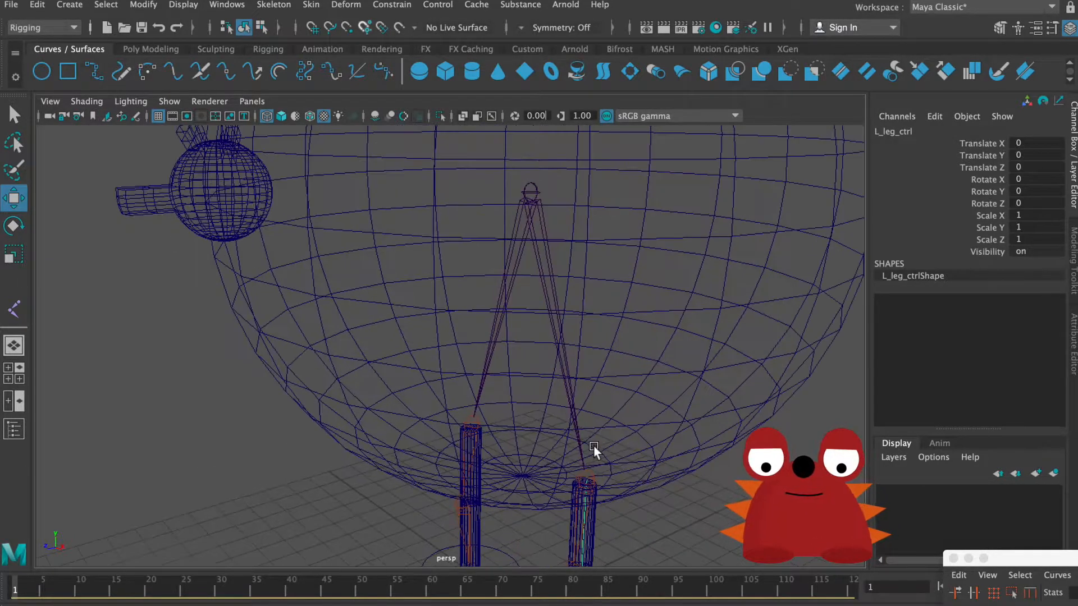
left_click_drag(649, 369, 649, 369, "alt")
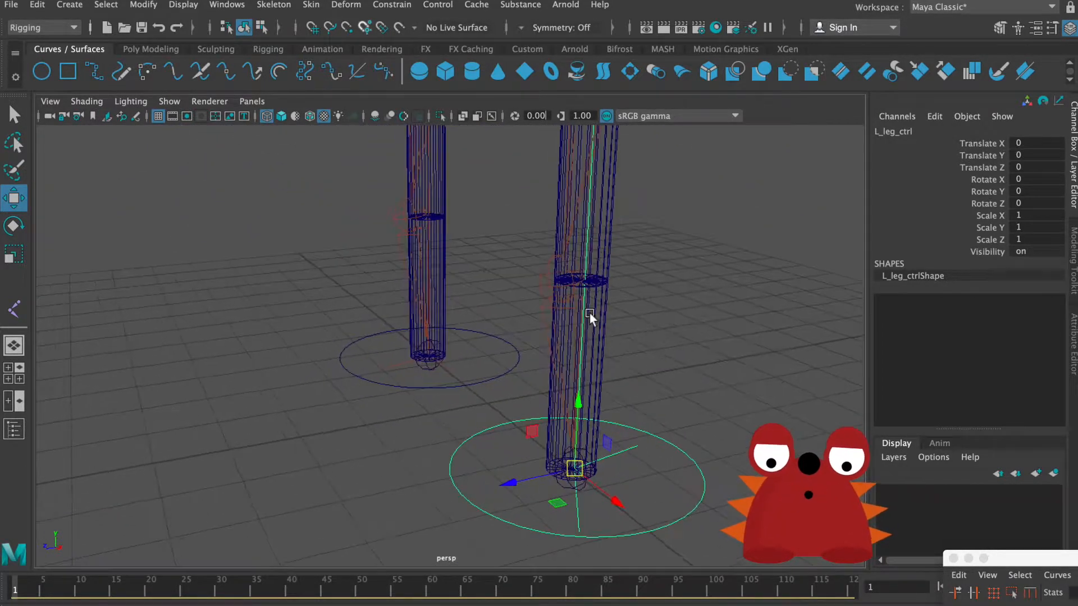
middle_click_drag(589, 314, 591, 349, "alt")
right_click_drag(591, 349, 577, 376, "alt")
key("q")
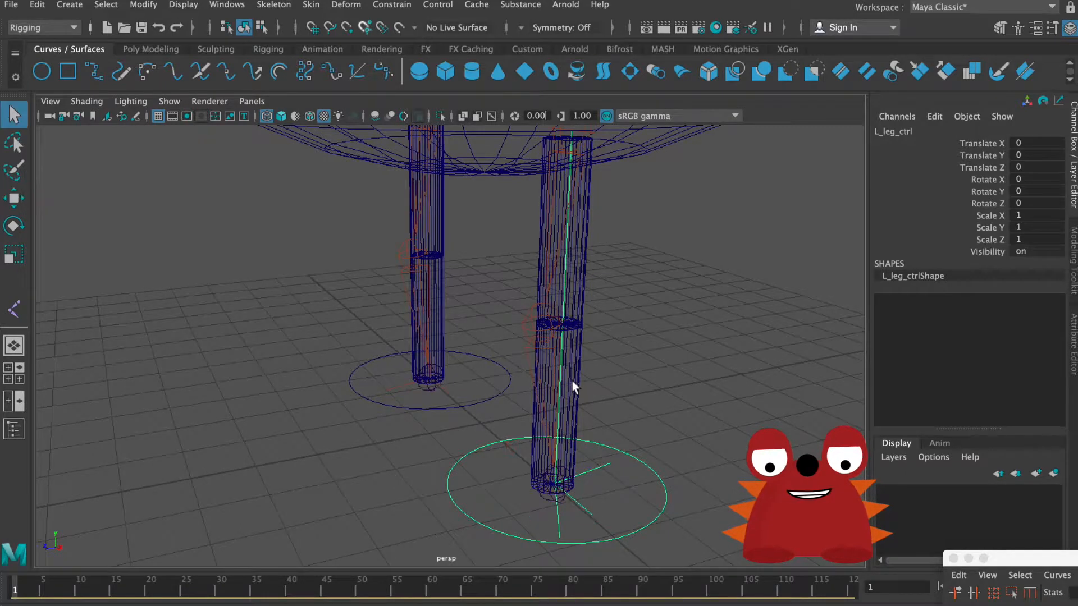
left_click(549, 378)
left_click(530, 332, "shift")
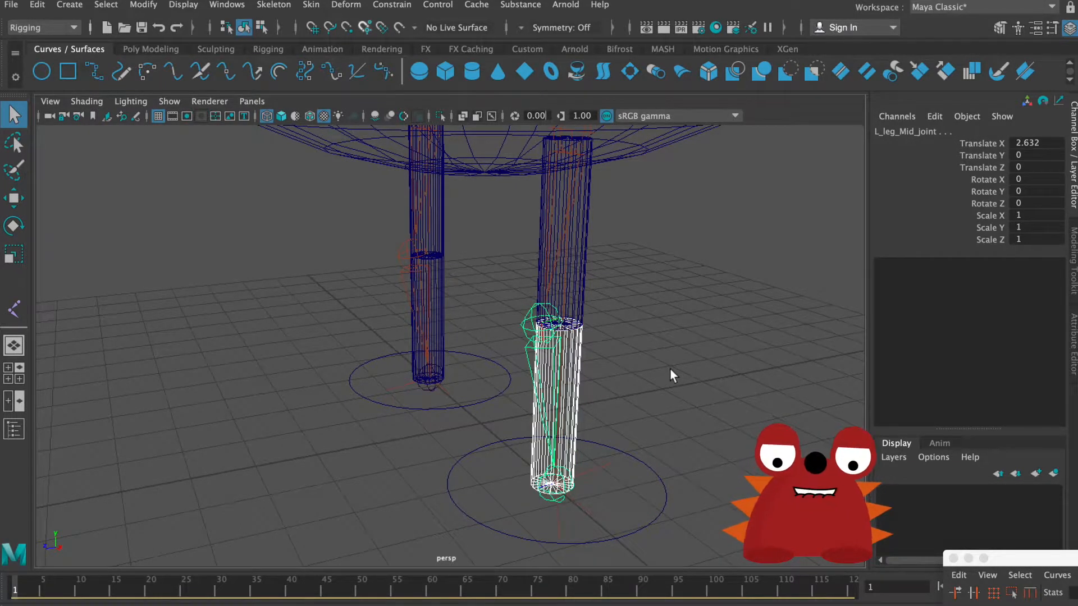
key("p")
Step: Parent the left leg's upper geometry, L_puppy_leg_Up_geo, to L_leg_Up_joint
left_click(562, 231)
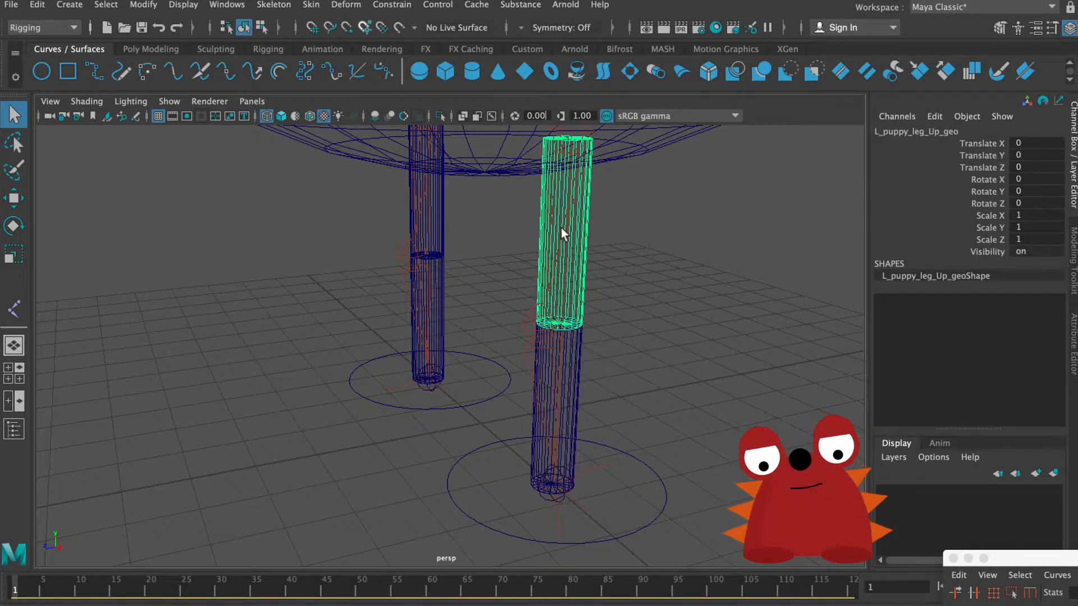
left_click(555, 221)
left_click_drag(556, 190, 558, 262, "alt")
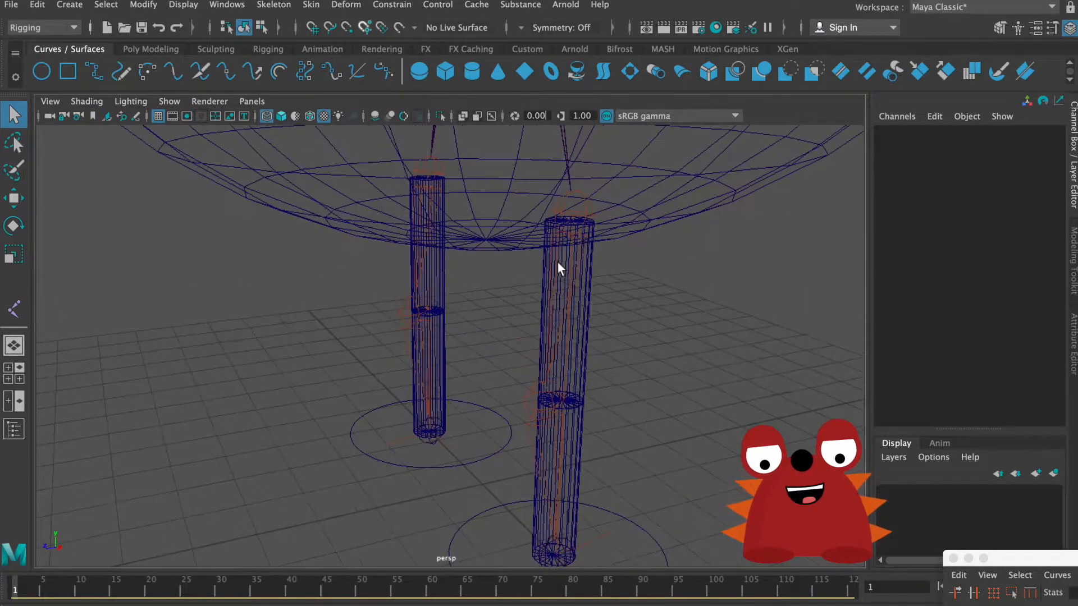
left_click(581, 231)
left_click(591, 208, "shift")
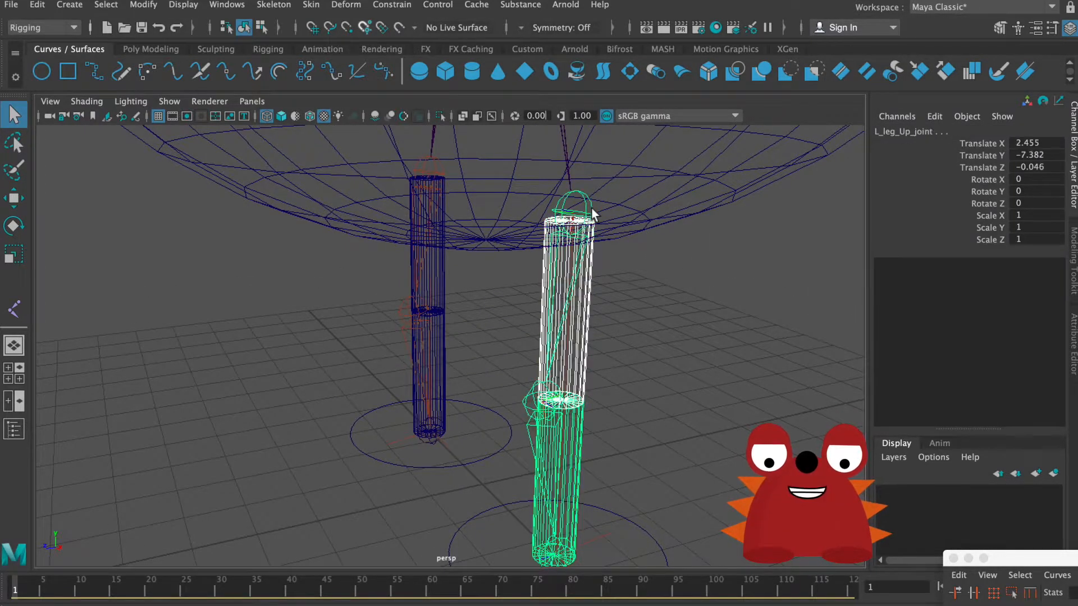
key("p")
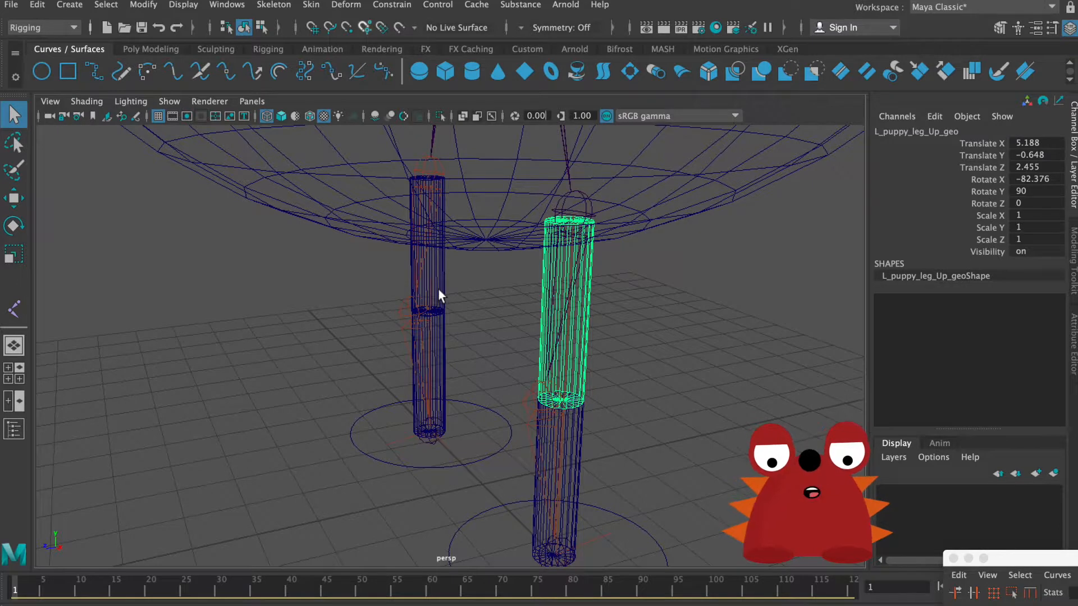
Step: Parent the right leg's upper geometry, L_puppy_leg_Up_geo1, to R_leg_Up_joint
left_click(439, 289)
left_click(433, 166, "shift")
key("p")
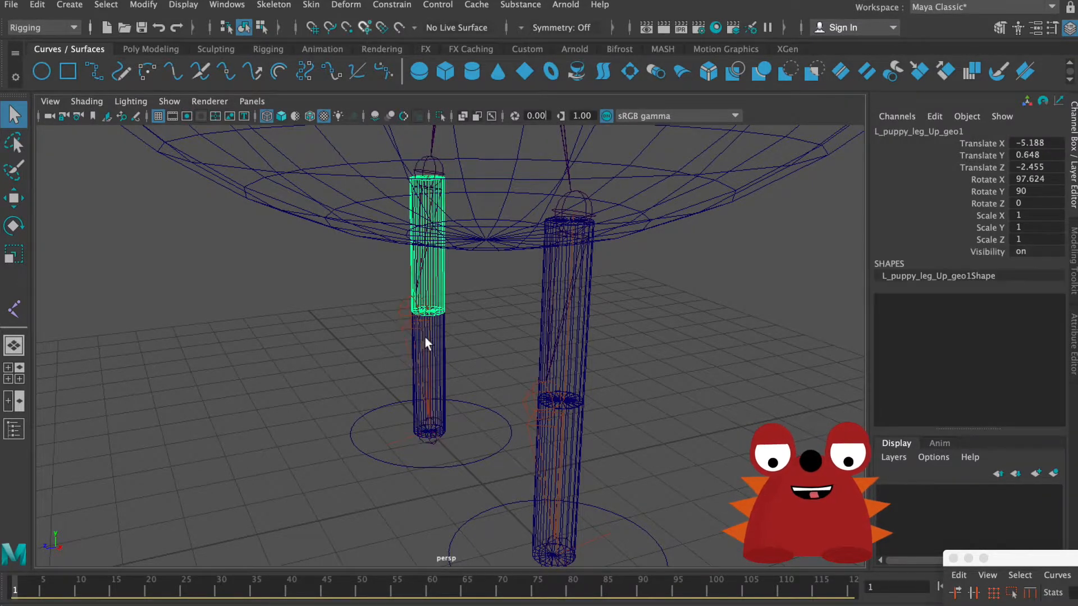
Step: Parent the right leg's lower geometry to R_leg_Mid_joint
left_click(439, 359)
left_click(409, 314, "shift")
key("p")
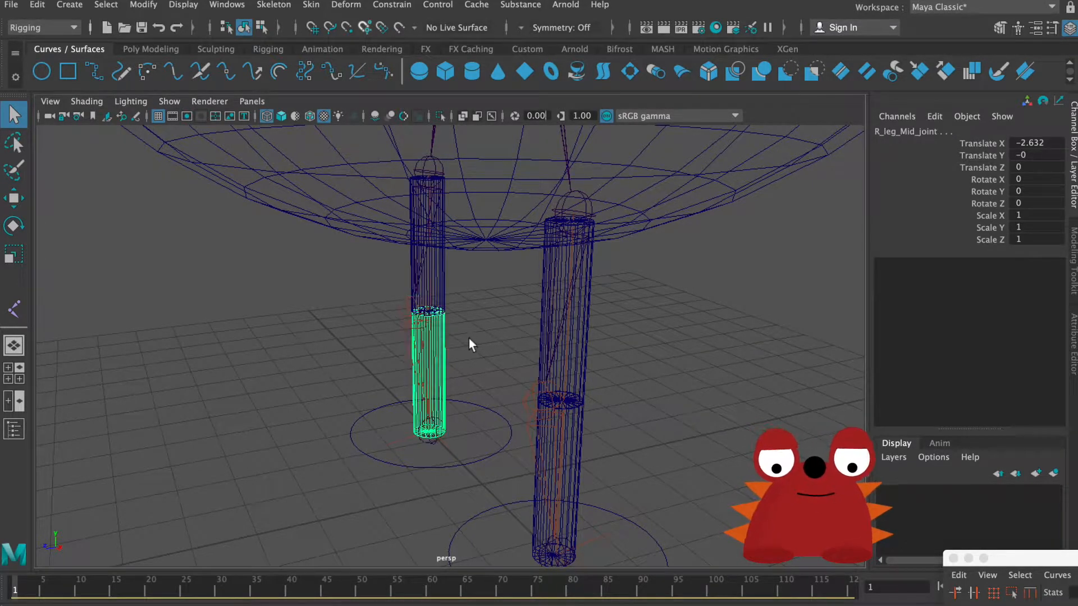
Step: Test the right leg's rig by moving the R_leg_ctrl circle, and undo the move
left_click(501, 460)
left_click(496, 451)
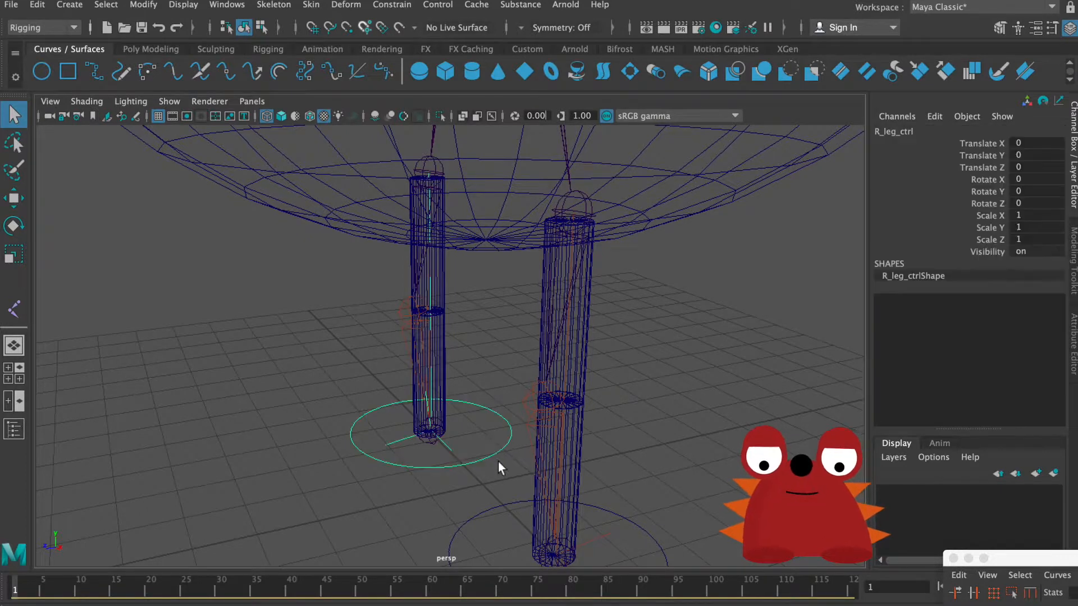
key("w")
left_click_drag(421, 425, 405, 346)
key("super+z")
Step: Open the Outliner, expand R_leg_ctrl and place the window so that the leg controls stay in view
right_click_drag(517, 375, 227, 296, "alt")
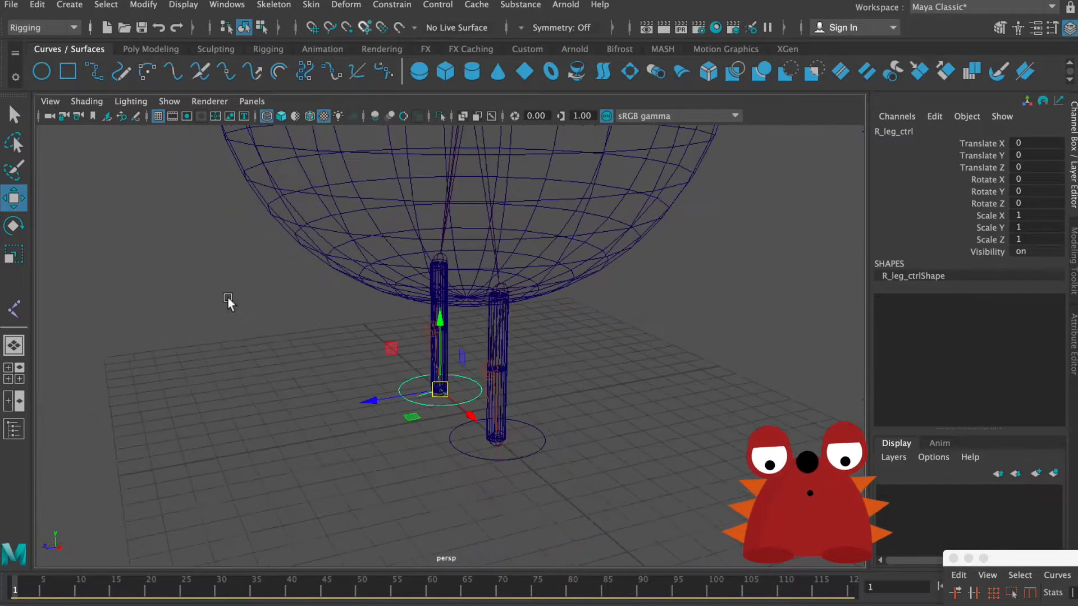
left_click(223, 6)
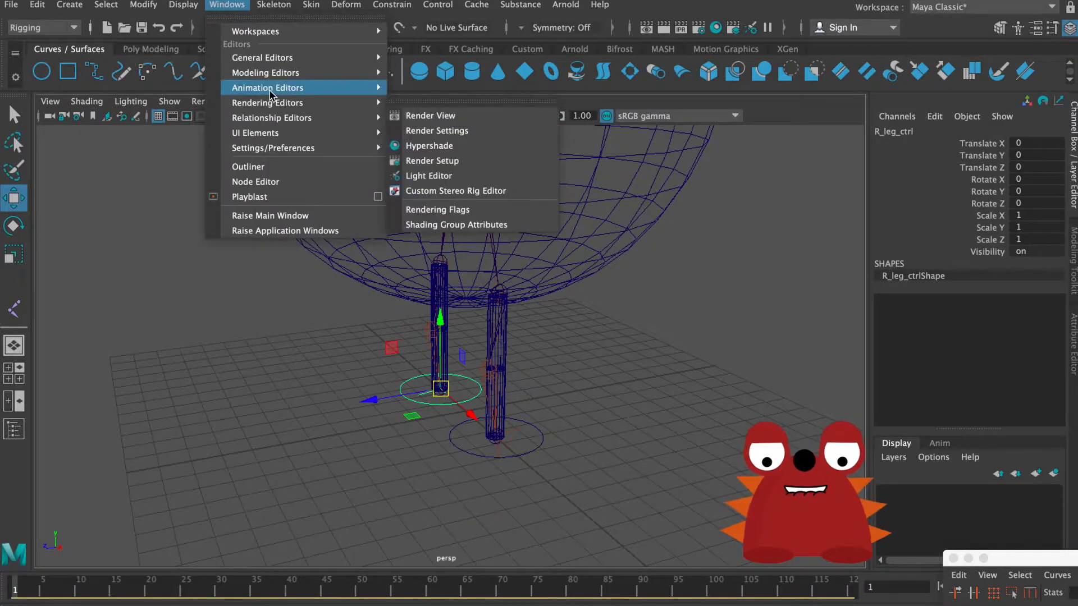
left_click(261, 171)
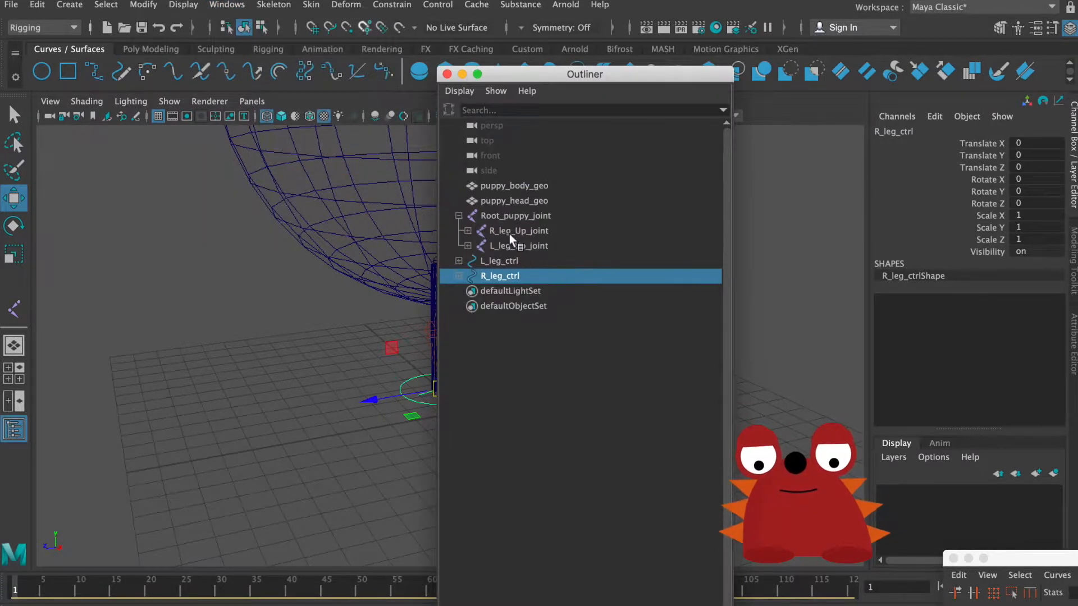
left_click(458, 276)
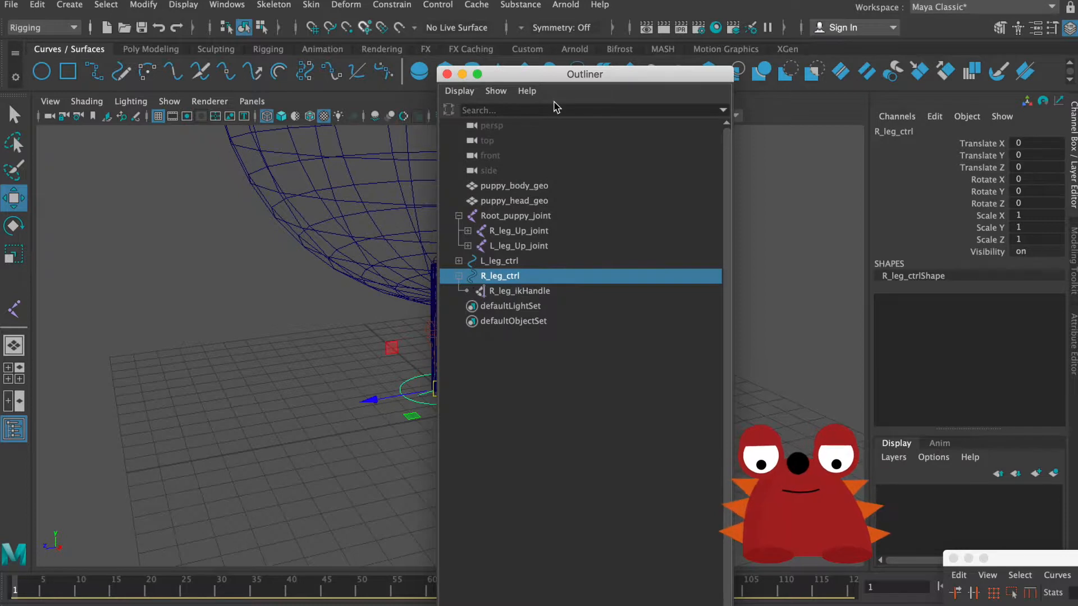
left_click_drag(556, 74, 168, 20)
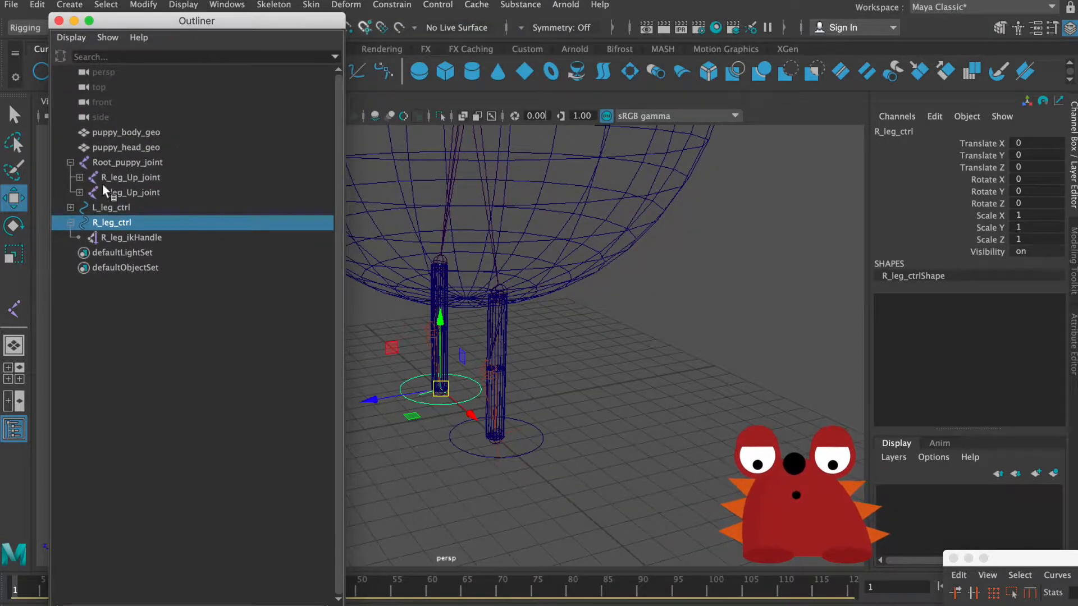
Step: Expand L_leg_Up_joint, its mid joint and L_leg_ctrl in the Outliner to check the parenting of the leg geometry and IK handles
left_click(80, 192)
left_click(88, 207)
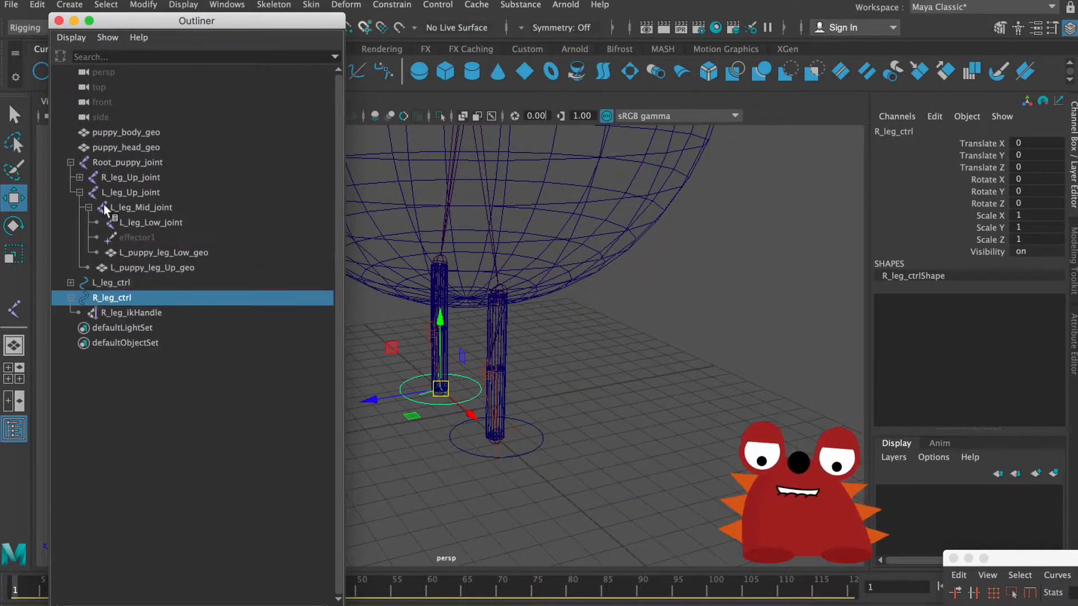
left_click(70, 282)
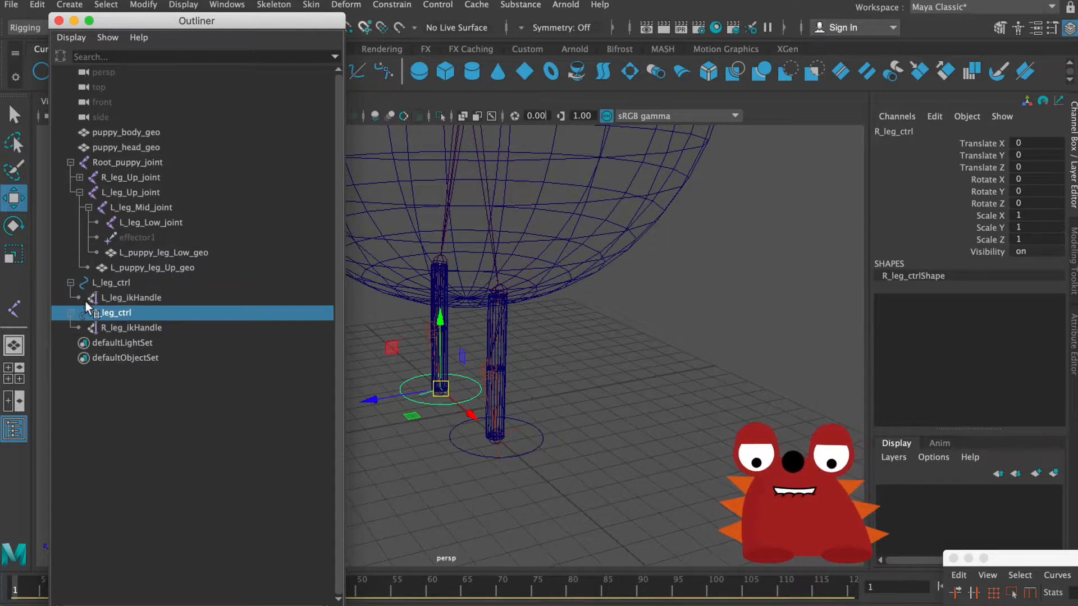
left_click(70, 312)
left_click(71, 313)
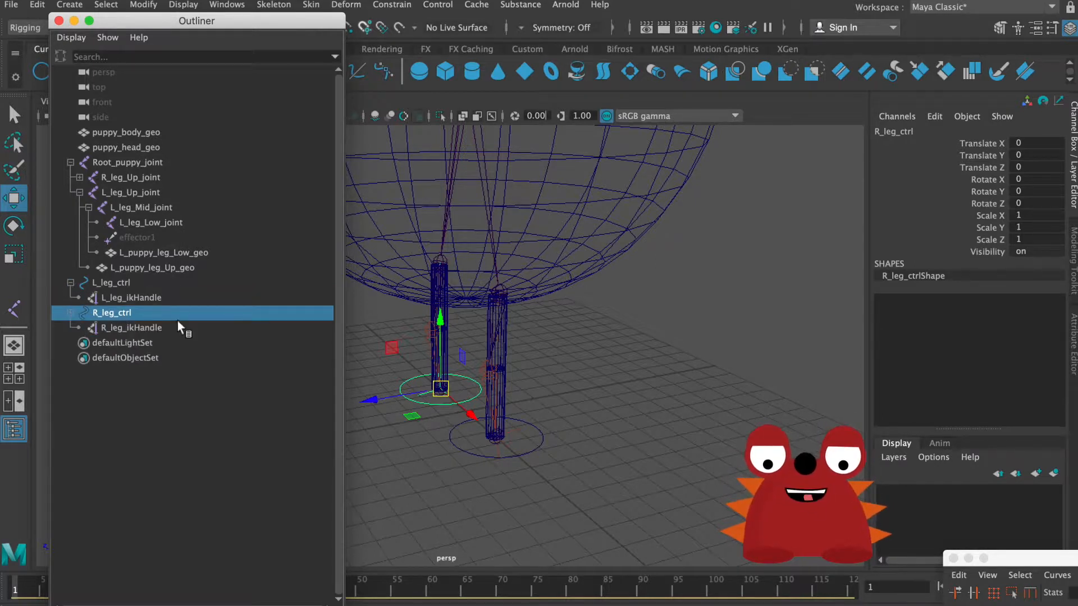
Step: Check the IK handle parenting under R_leg_ctrl and L_leg_ctrl in the Outliner, and close the Outliner
left_click(164, 329)
left_click(152, 298)
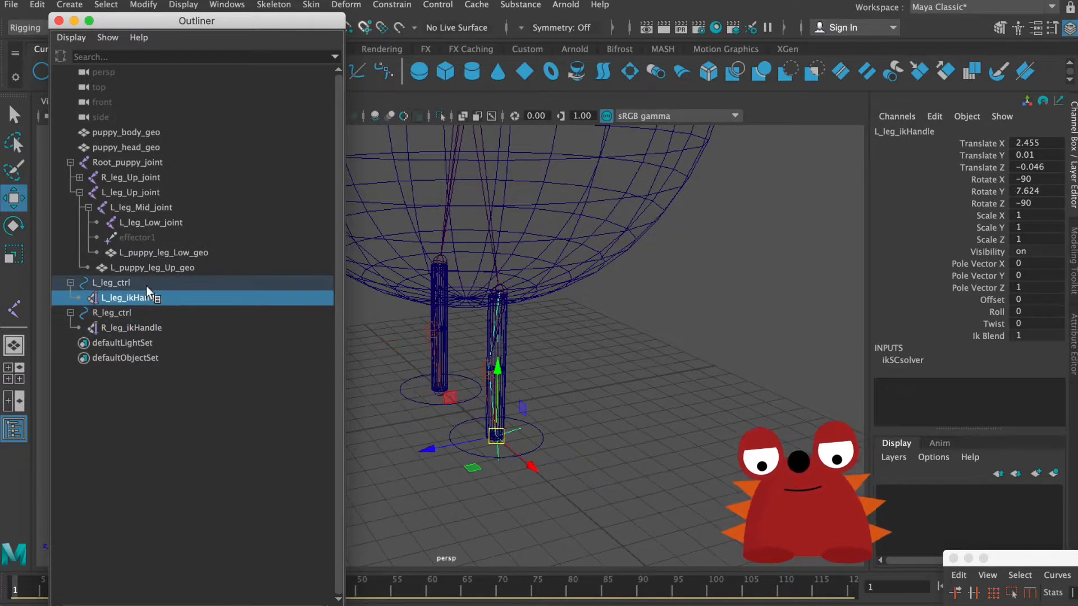
left_click(134, 283)
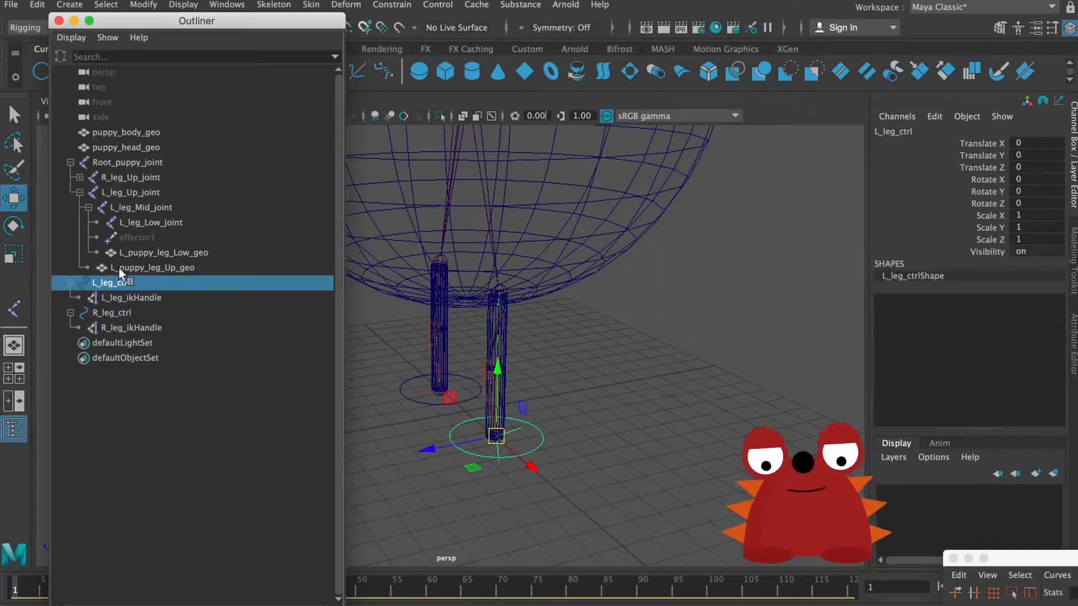
left_click(59, 22)
Step: Create a NURBS circle at the origin and scale it uniformly to about 10.964, wider than the puppy's body
scroll(422, 262, "down", 5)
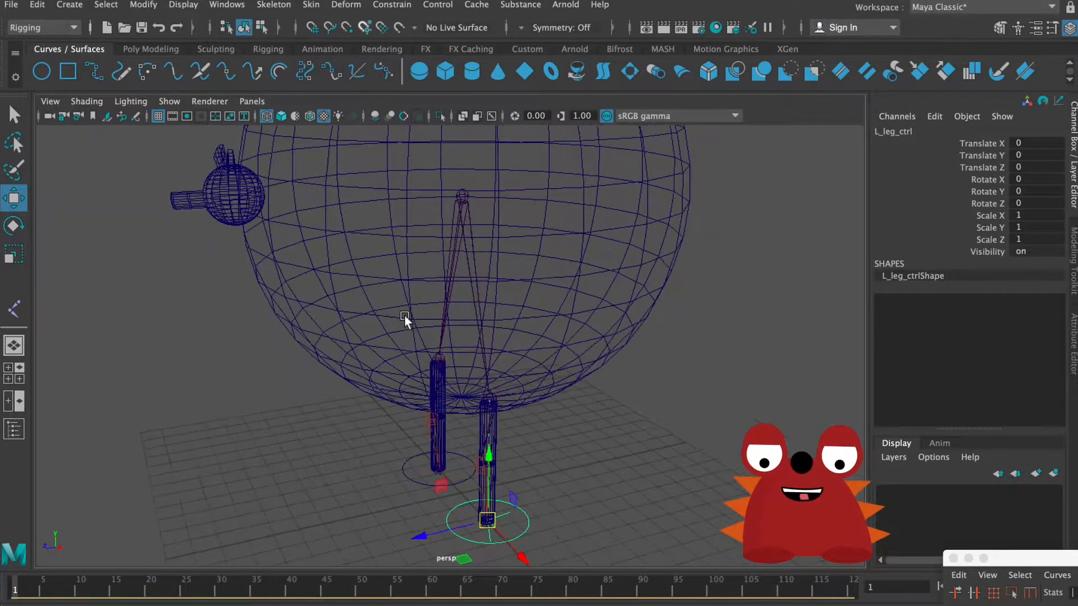
mouse_move(405, 315)
left_mouse_down("alt")
mouse_move(433, 293)
mouse_move(470, 351)
mouse_move(410, 332)
left_mouse_up("alt")
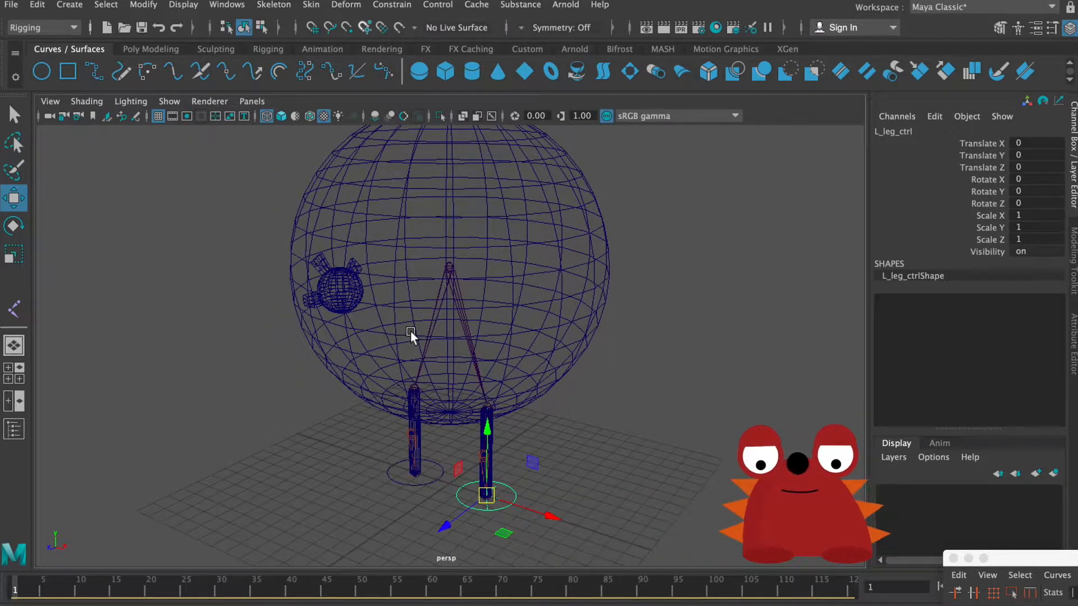
left_click_drag(429, 324, 409, 330, "alt")
left_click(617, 410)
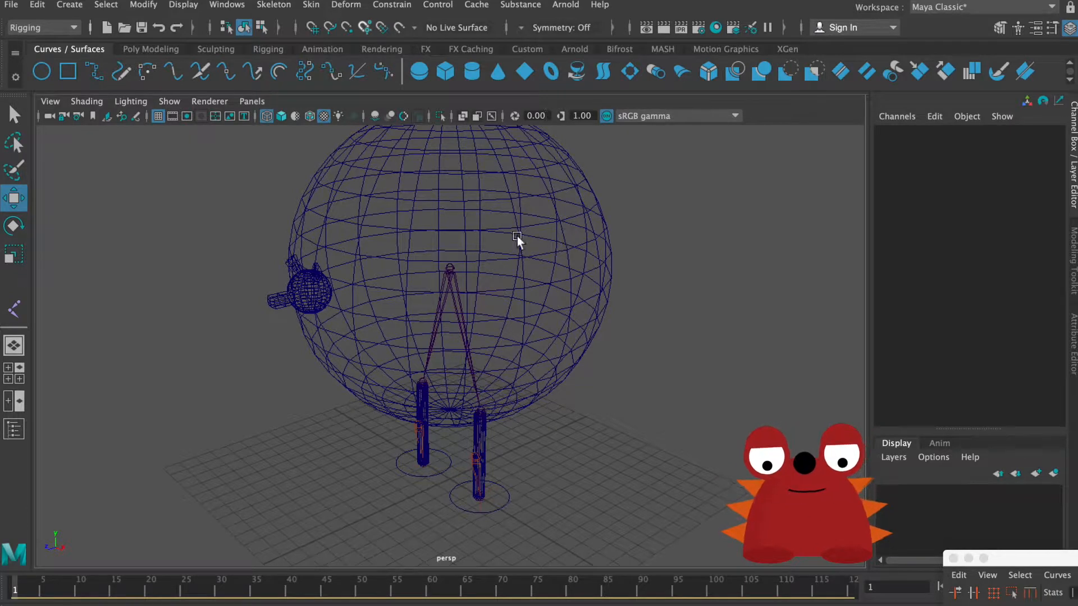
left_click(42, 72)
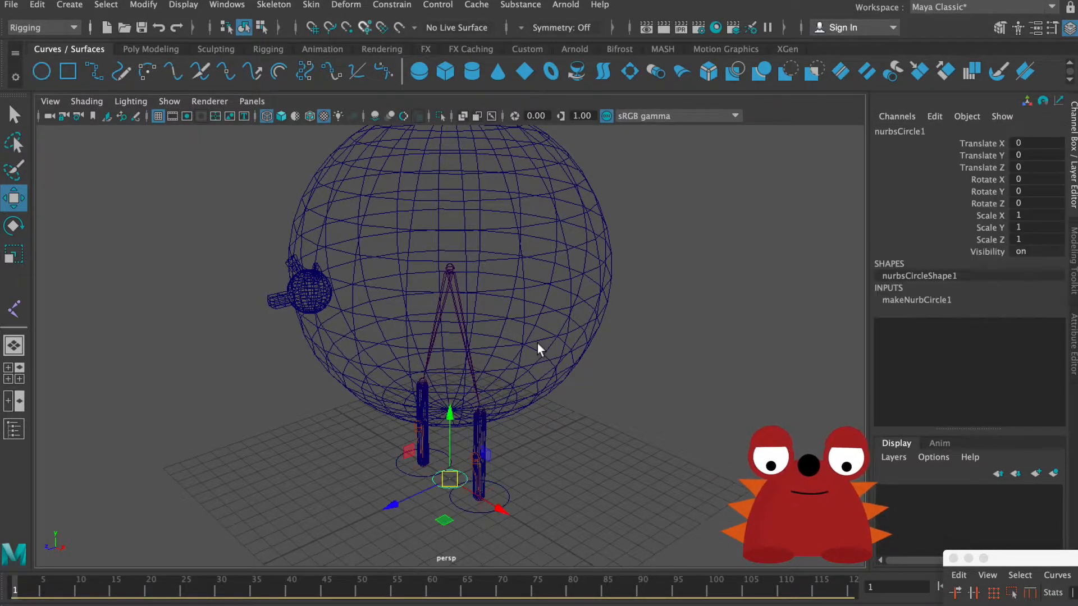
key("r")
left_click_drag(449, 477, 719, 453)
right_click_drag(719, 454, 658, 433, "alt")
Step: Raise the large circle to the middle of the body and snap it to the root joint at Translate Y 12.609
key("w")
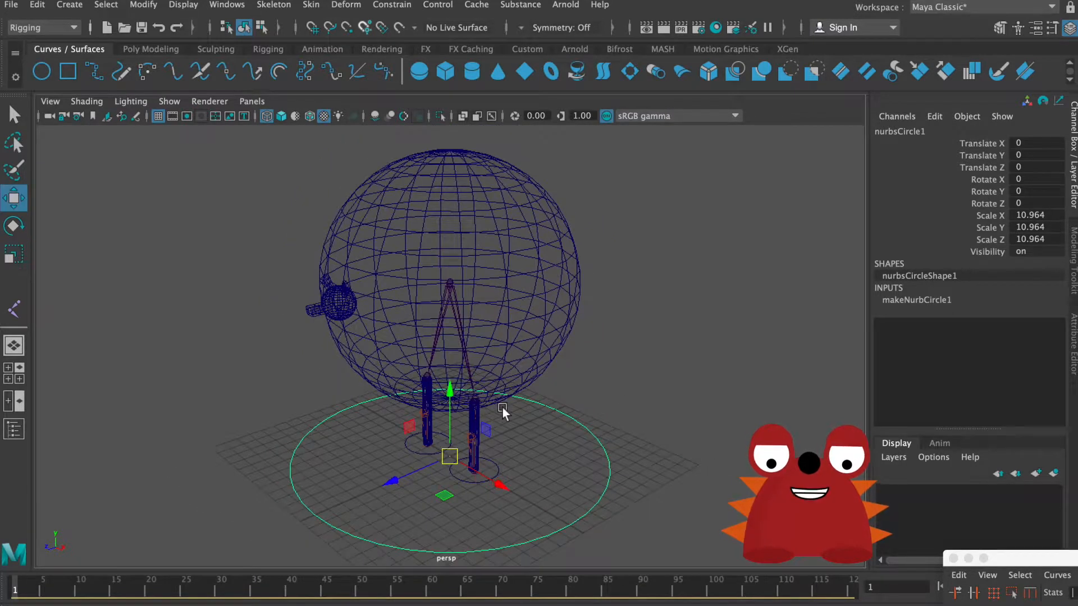
left_click_drag(450, 390, 445, 211)
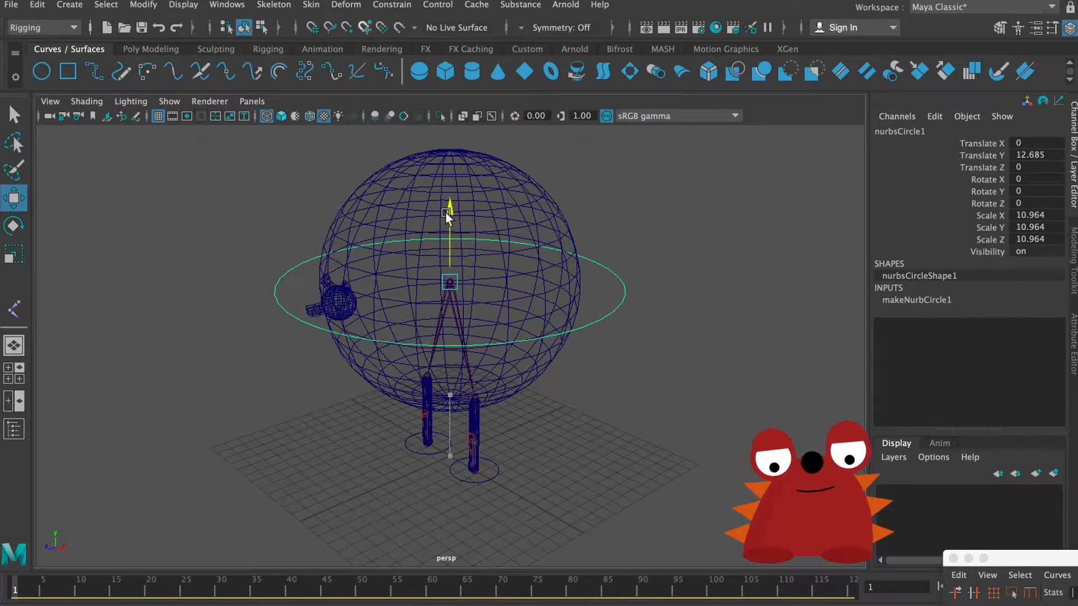
right_click_drag(658, 332, 758, 359, "alt")
left_click_drag(662, 274, 676, 365, "alt")
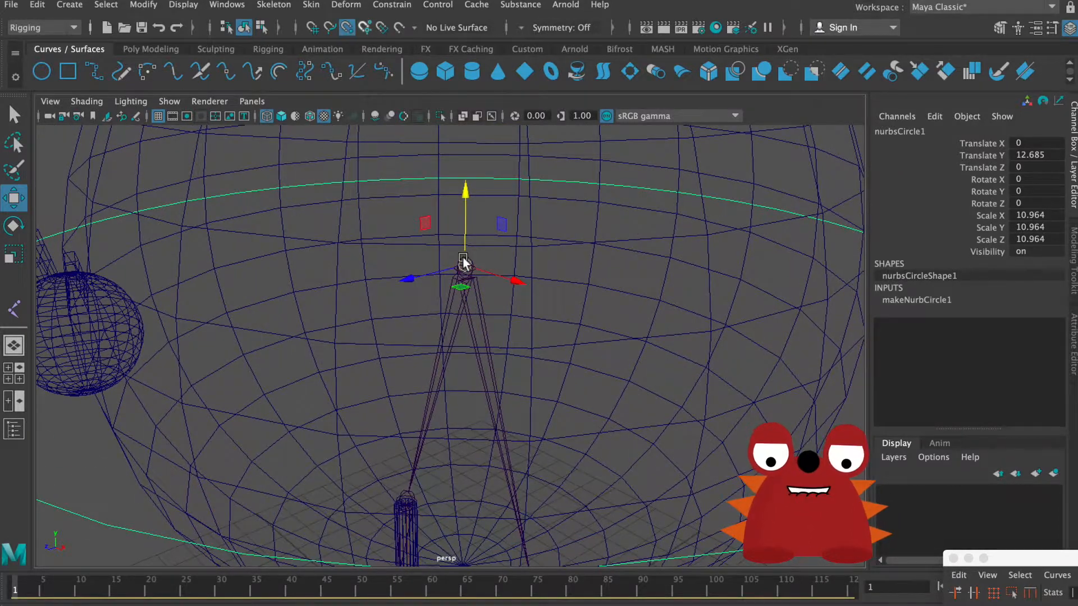
left_click_drag(463, 261, 465, 264)
left_click_drag(662, 358, 432, 328, "alt")
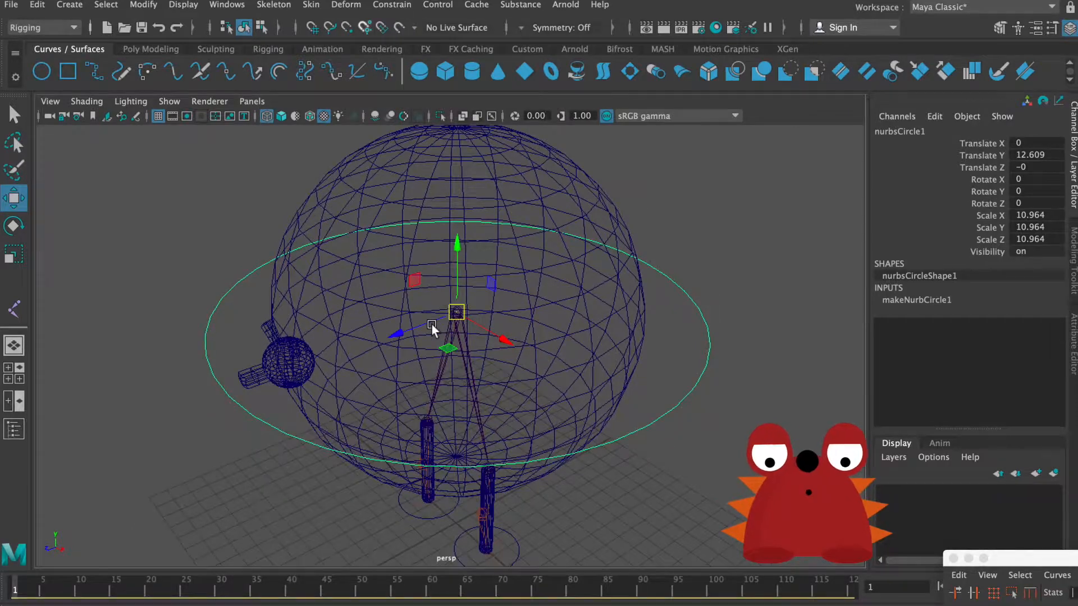
Step: Scale the large circle around the body uniformly to about 11.459 and rename it main_ctrl
key("r")
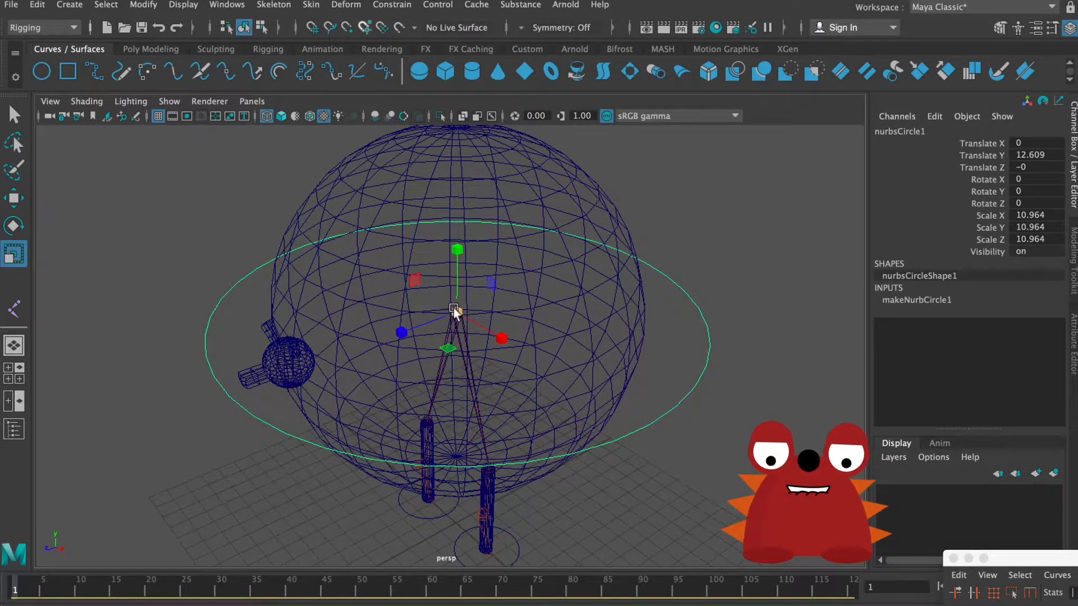
left_click_drag(456, 312, 472, 299)
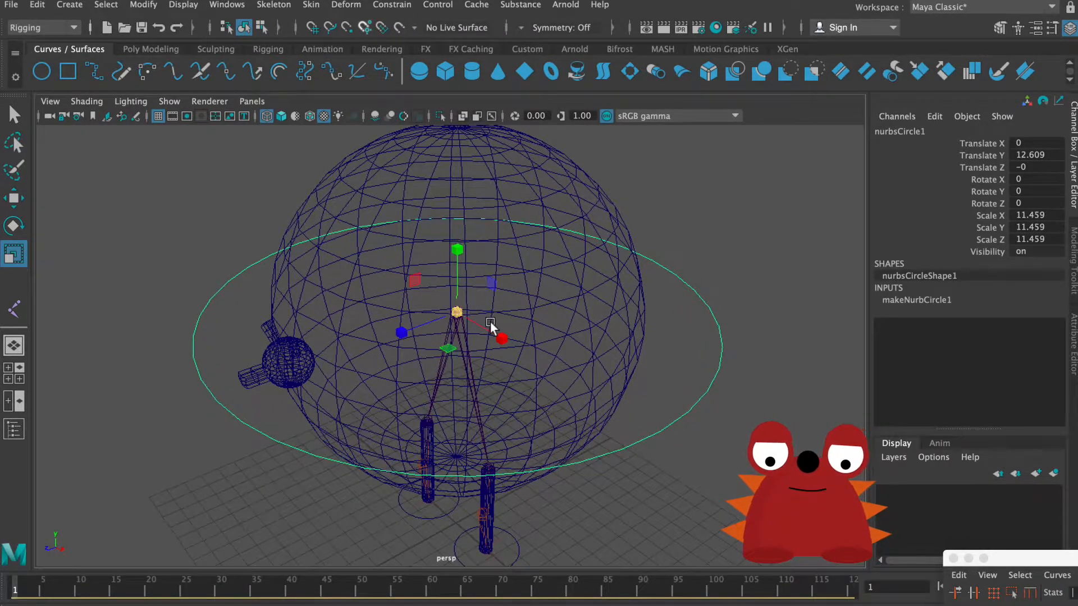
right_click_drag(490, 323, 535, 339, "alt")
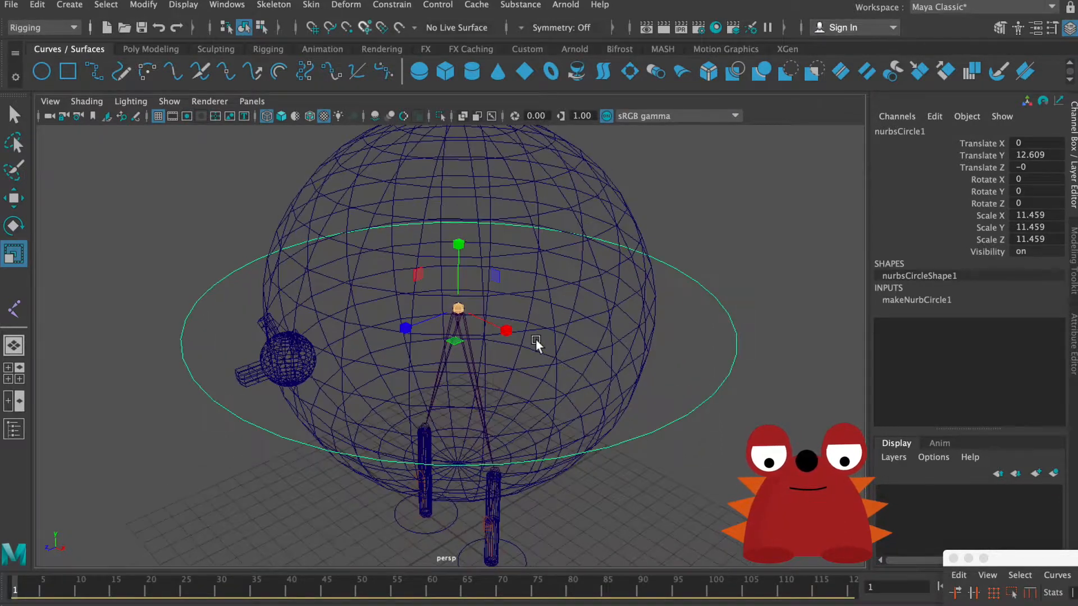
double_click(966, 132)
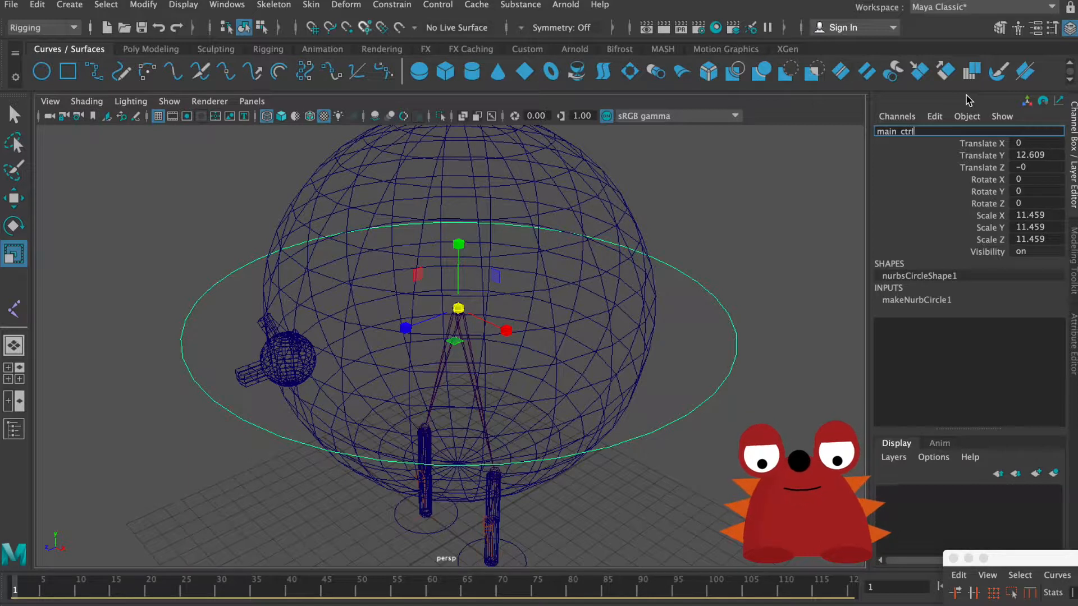
key("Return")
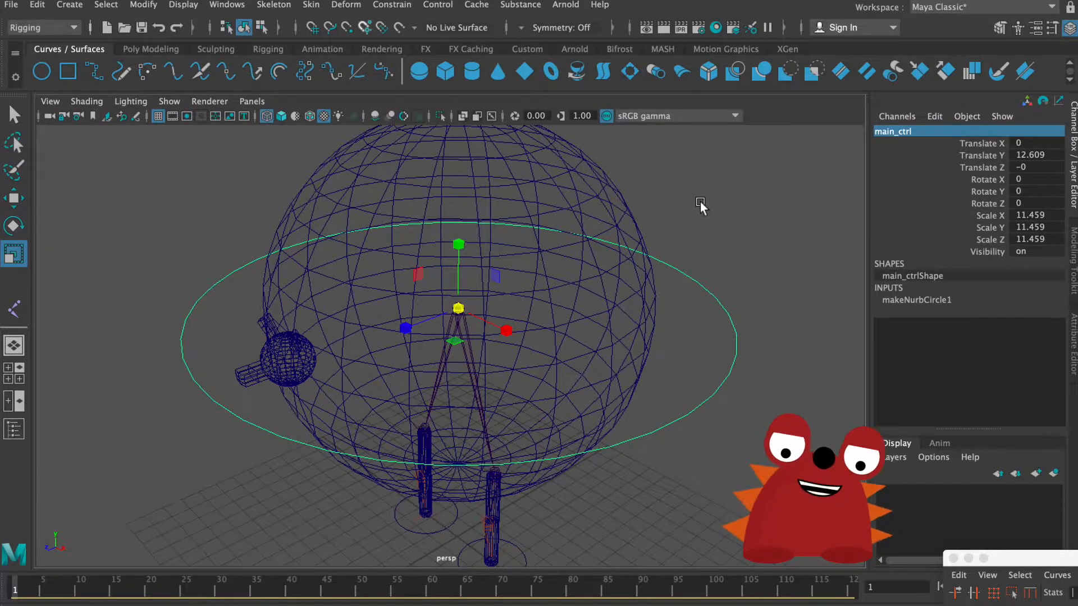
Step: Freeze the transformations of main_ctrl and clear the selection
key("q")
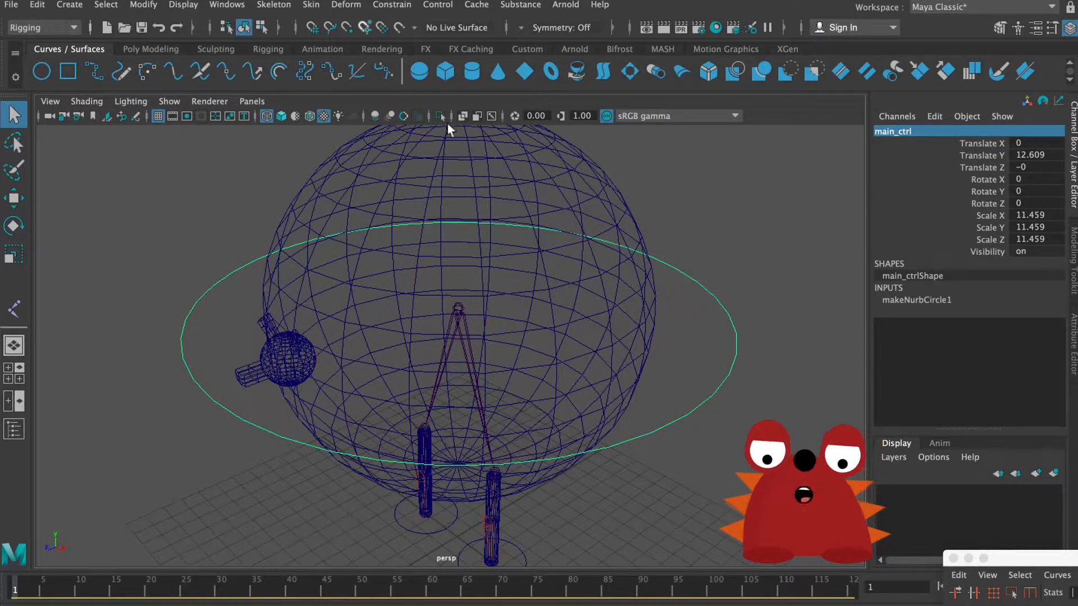
left_click(151, 8)
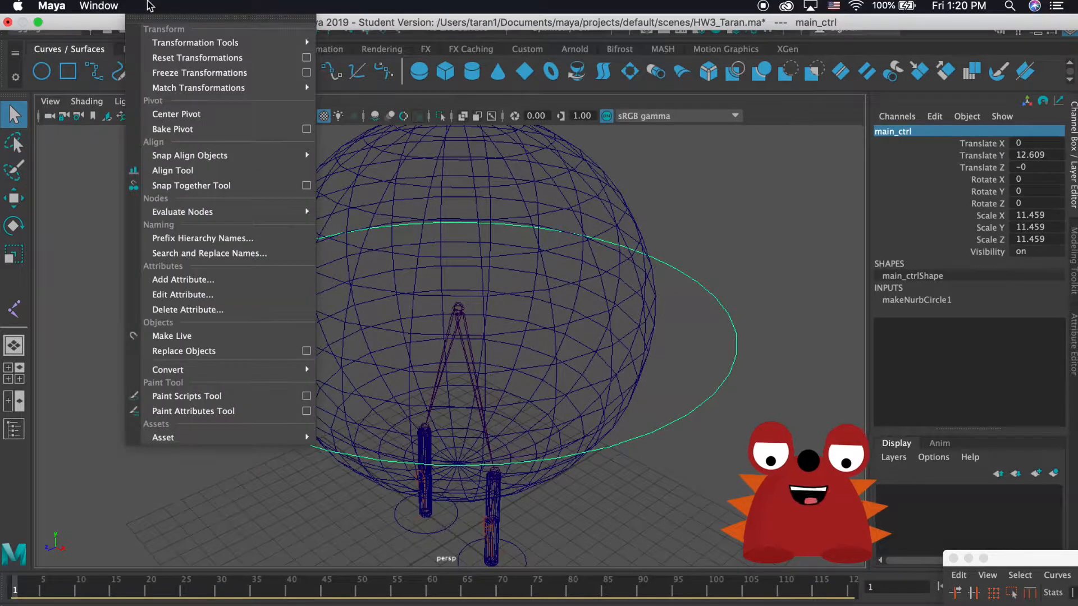
left_click(264, 73)
left_click(83, 206)
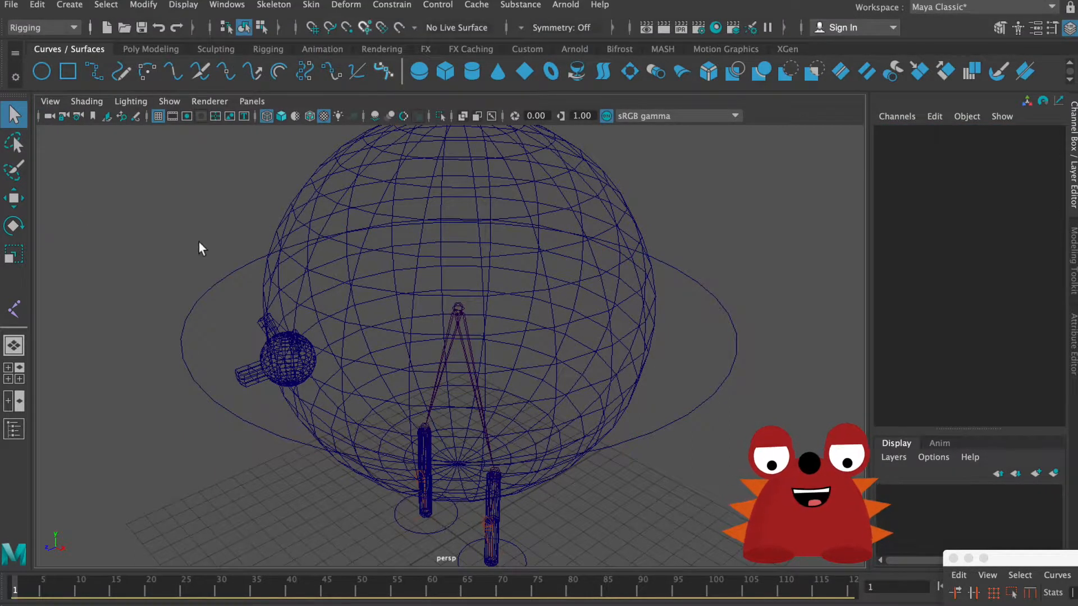
Step: Delete the construction history of main_ctrl and clear the selection
left_click_drag(177, 256, 212, 293)
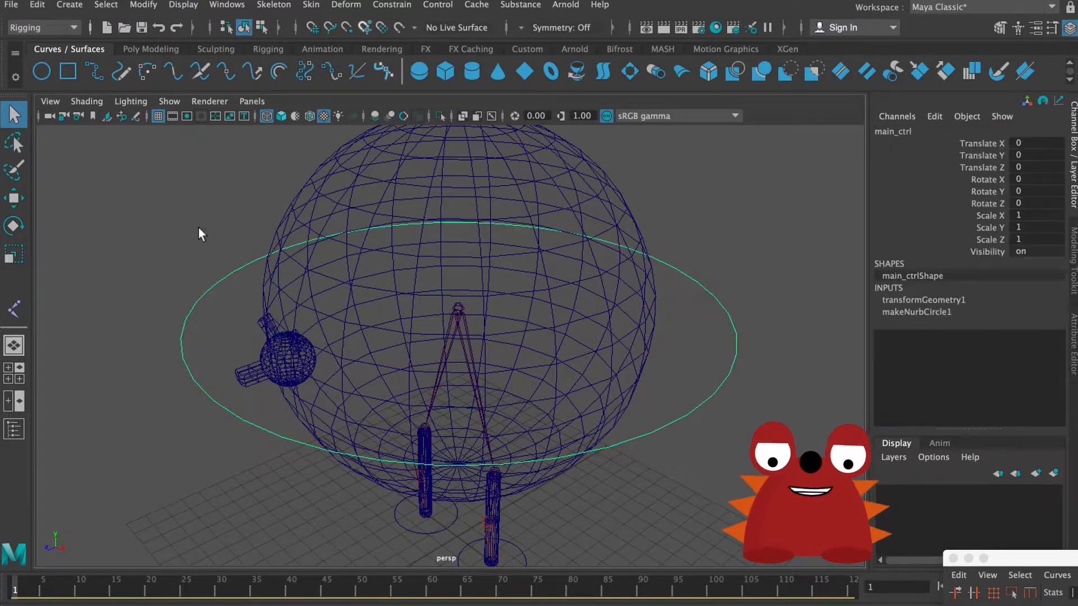
left_click(40, 6)
mouse_move(169, 182)
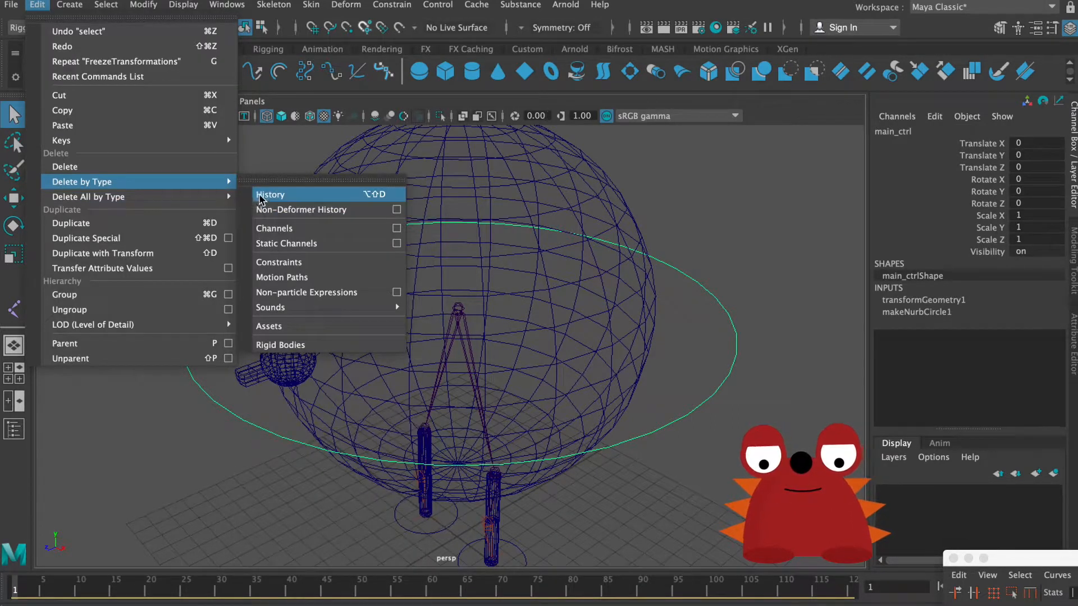
left_click(264, 194)
left_click(694, 312)
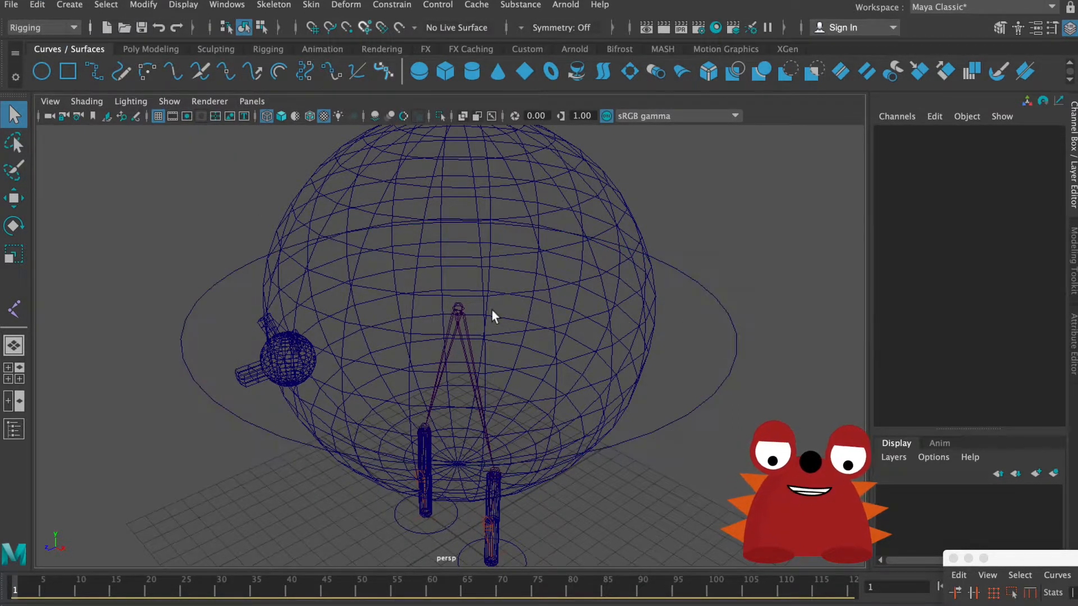
Step: Parent Root_puppy_joint to the main_ctrl circle
left_click(460, 309)
left_click_drag(728, 334, 770, 373, "shift")
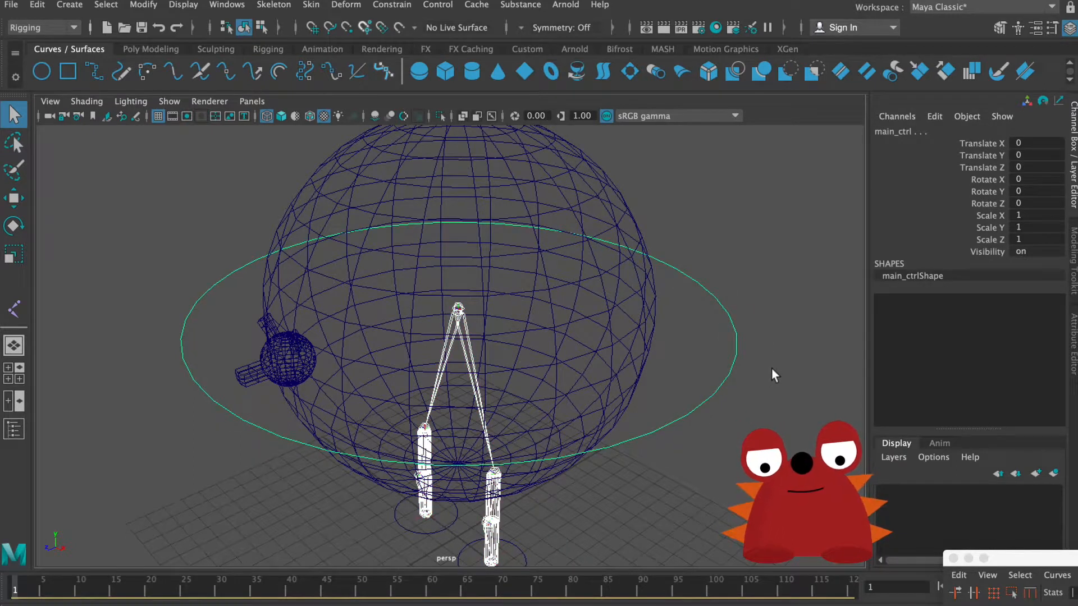
key("ctrl+z")
Step: Test the joint parenting by moving main_ctrl along its Z axis, and undo the test moves
left_click_drag(705, 368, 746, 422, "shift")
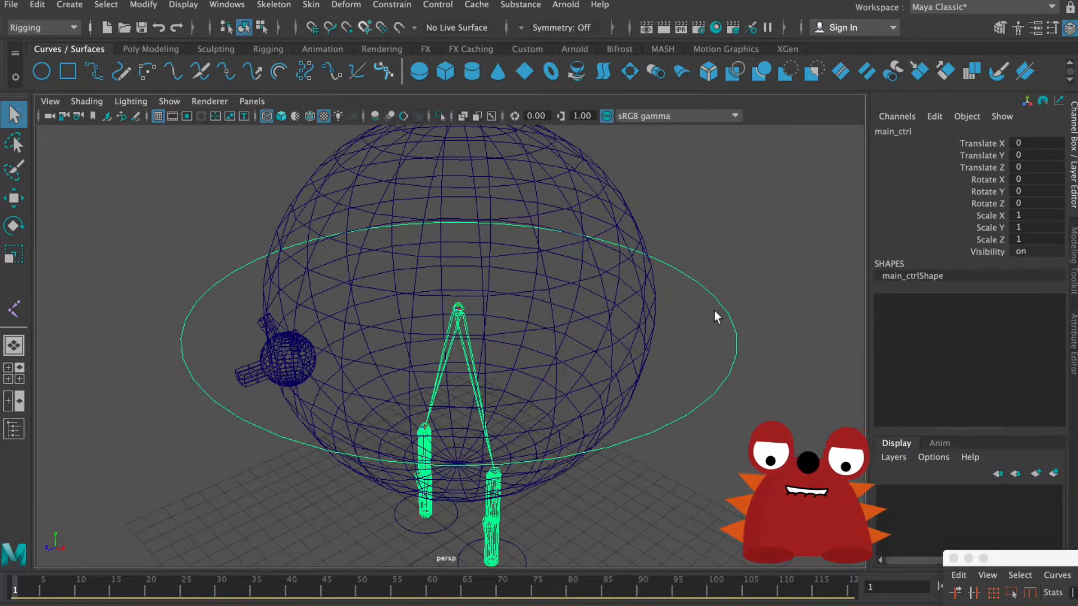
key("w")
left_click_drag(461, 306, 396, 331)
key("ctrl+z")
scroll(463, 318, "down", 3)
left_click_drag(462, 319, 551, 312, "alt")
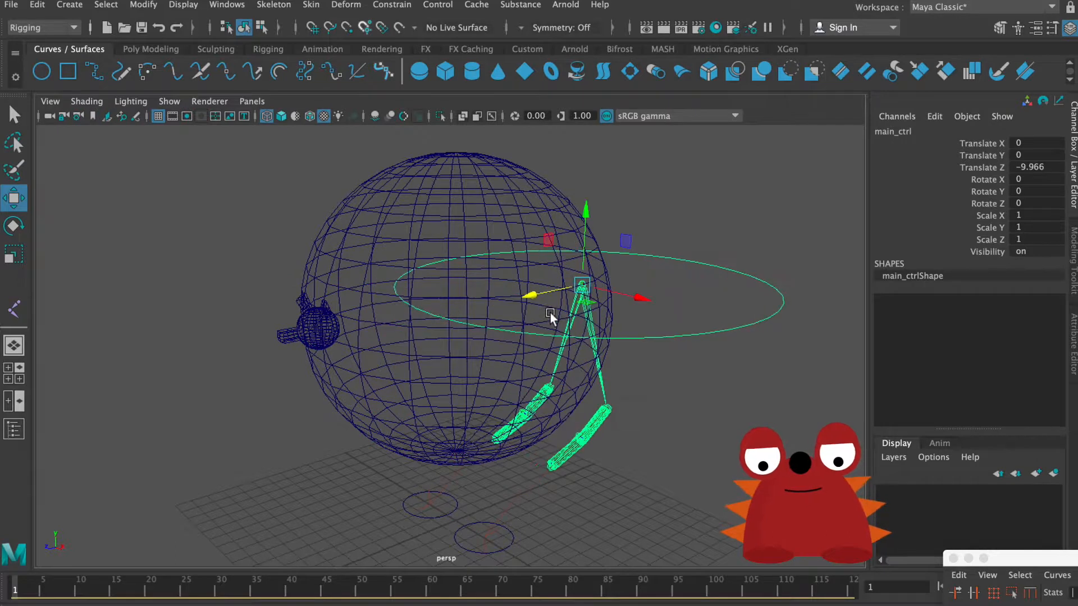
key("ctrl+z")
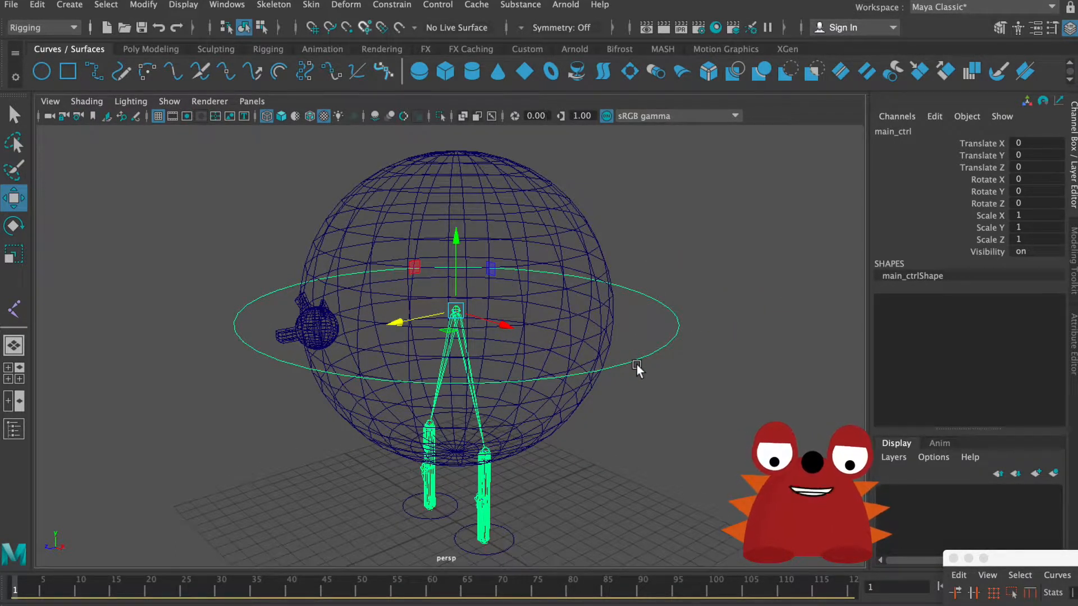
Step: Examine puppy_body_geo and the Root_puppy_joint hierarchy by selecting them in turn, and clear the selection
mouse_move(534, 269)
left_mouse_down("alt")
mouse_move(548, 287)
mouse_move(560, 278)
mouse_move(526, 282)
left_mouse_up("alt")
left_click(587, 245)
left_click(594, 237)
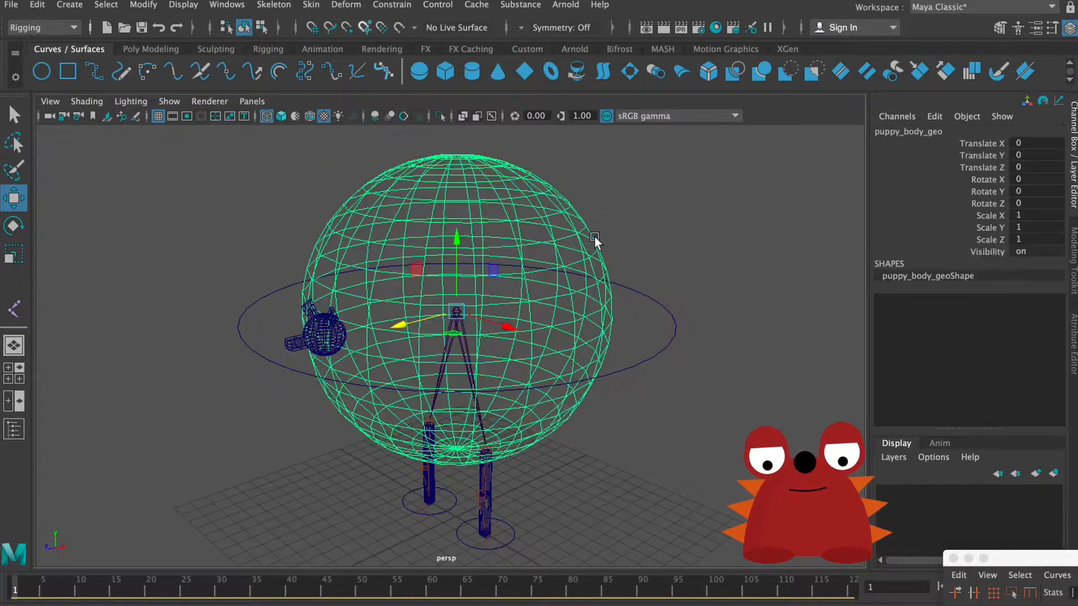
left_click(471, 372)
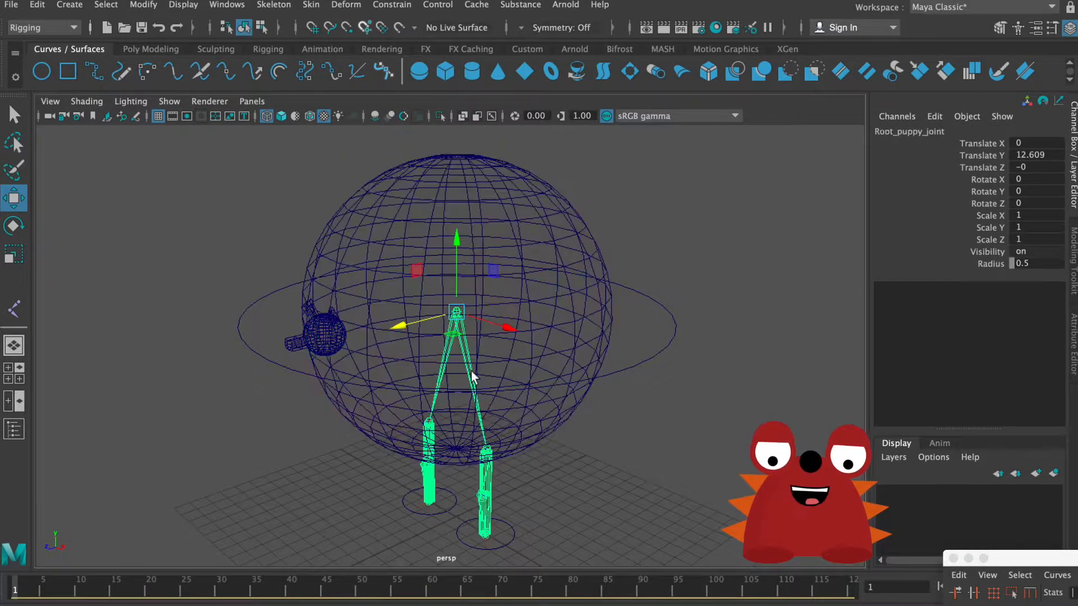
scroll(669, 341, "up", 5)
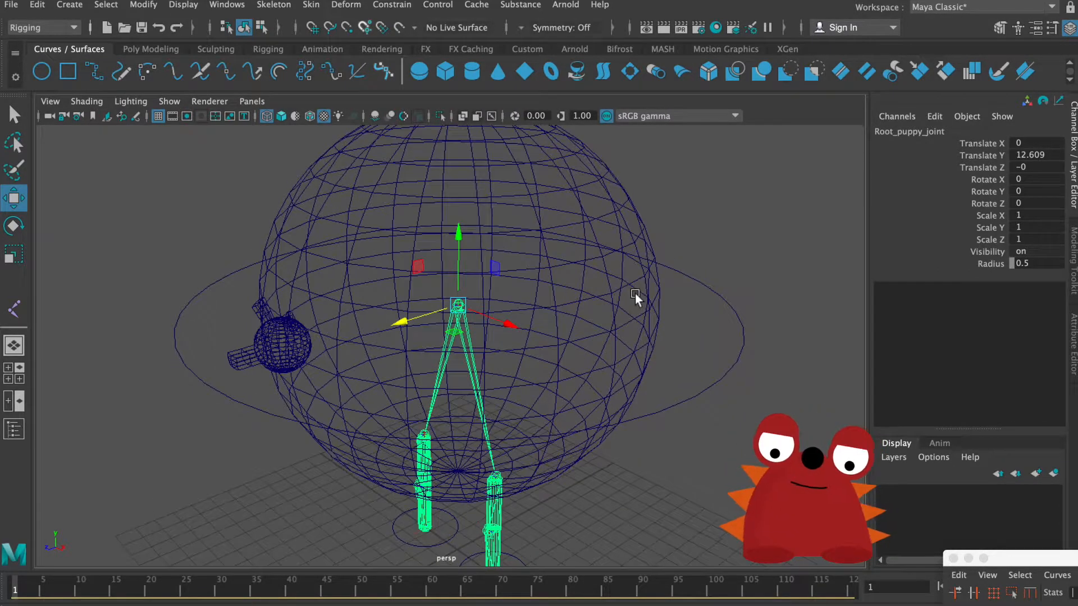
left_click(636, 295)
left_click(733, 369)
left_click_drag(695, 374, 672, 315, "alt")
left_click(648, 324)
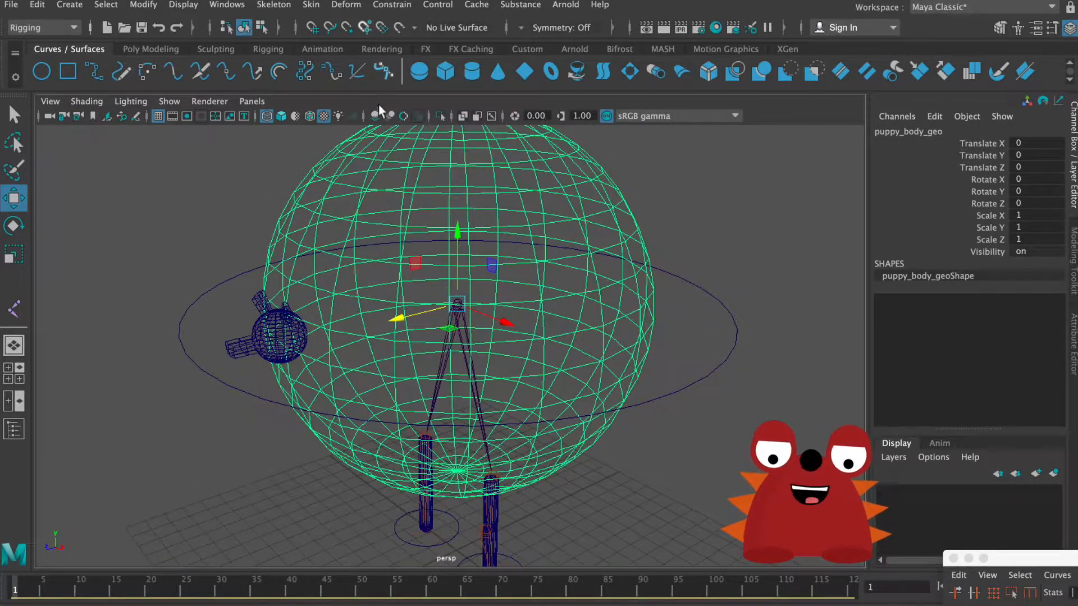
left_click(210, 150)
Step: Create a second NURBS circle for the body and snap it to the root joint at Translate Y 12.609
left_click(42, 71)
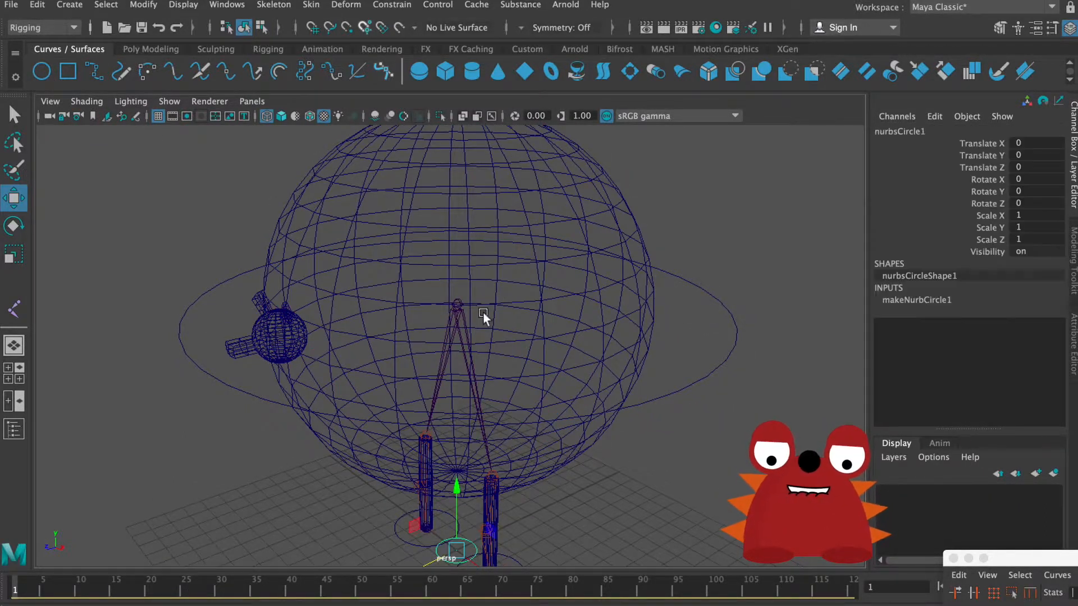
left_click_drag(457, 529, 454, 308)
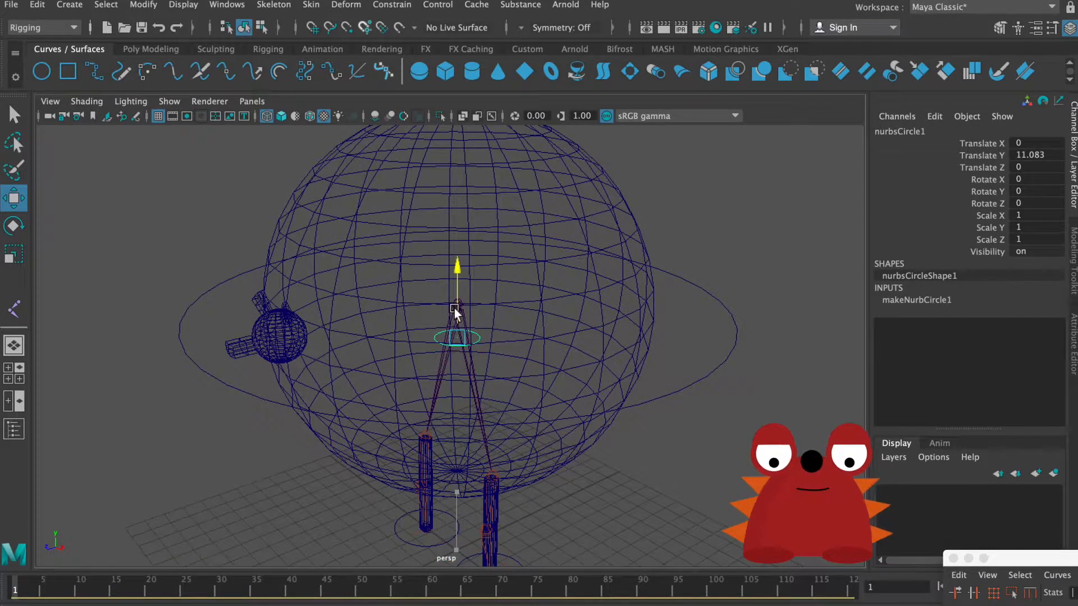
scroll(533, 355, "up", 5)
left_click_drag(534, 355, 532, 357, "alt")
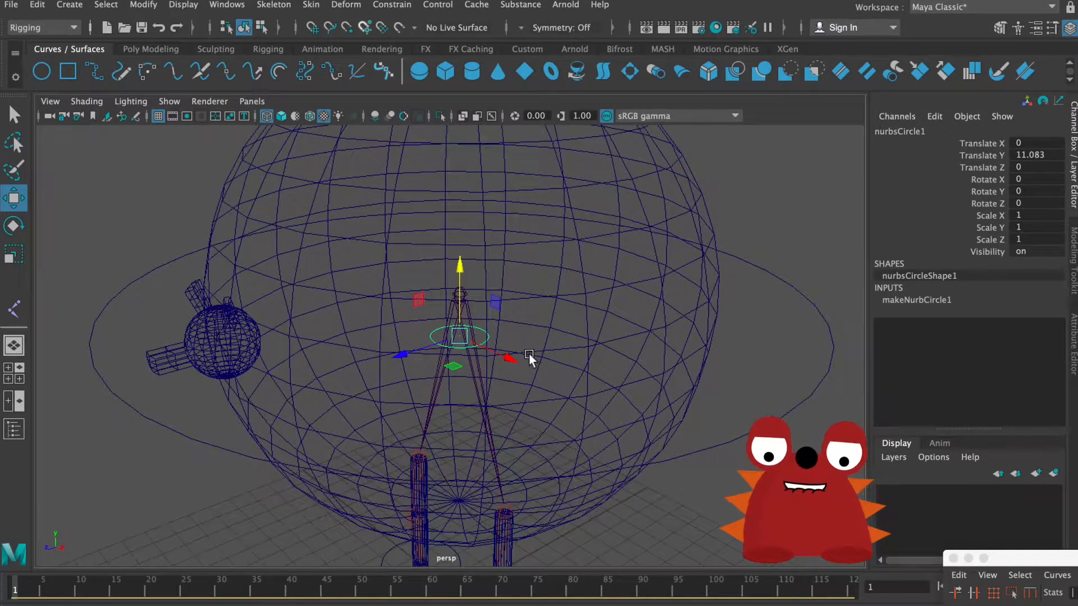
key("v")
left_click_drag(467, 301, 861, 312)
Step: Scale the new circle uniformly to about 10.537 so that it surrounds the body inside main_ctrl
key("r")
right_click_drag(641, 283, 696, 301, "alt")
left_click_drag(696, 300, 658, 304, "alt")
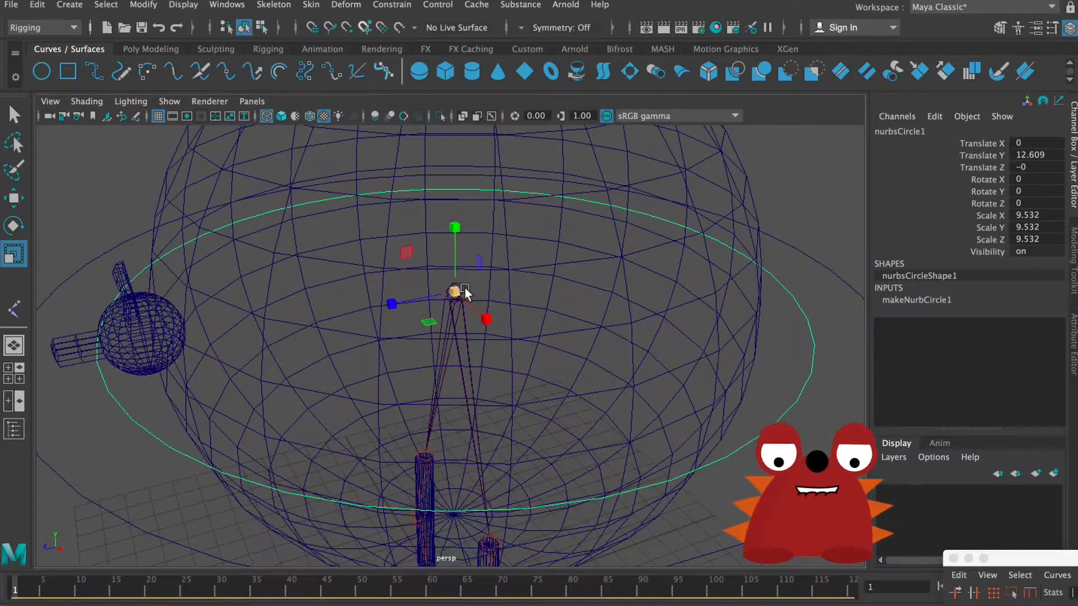
left_click_drag(463, 288, 483, 278)
left_click_drag(475, 309, 507, 304, "alt")
right_click_drag(508, 304, 413, 292, "alt")
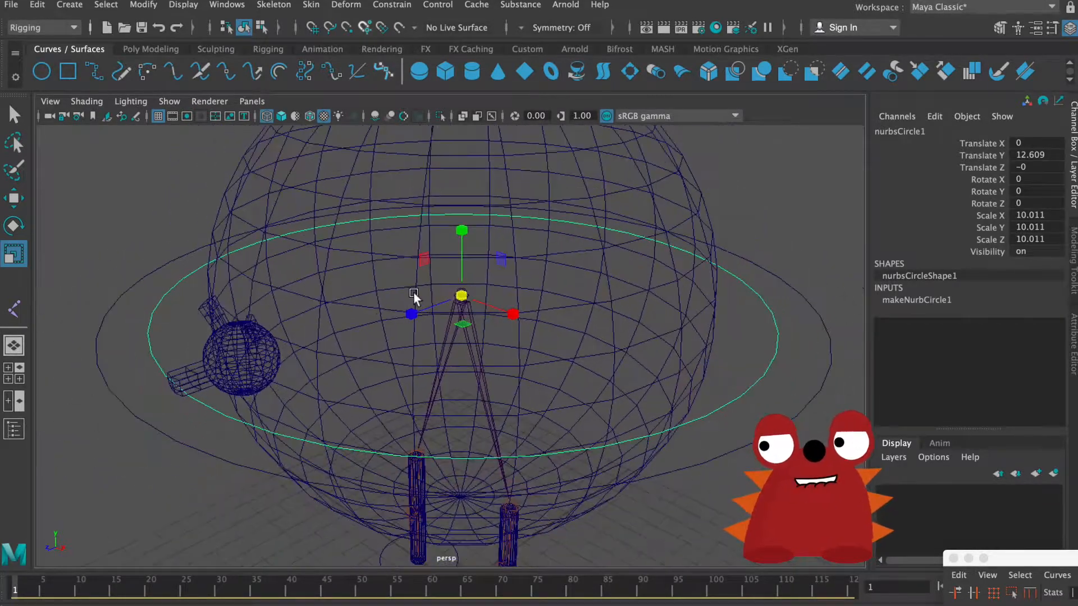
left_click_drag(413, 292, 465, 314, "alt")
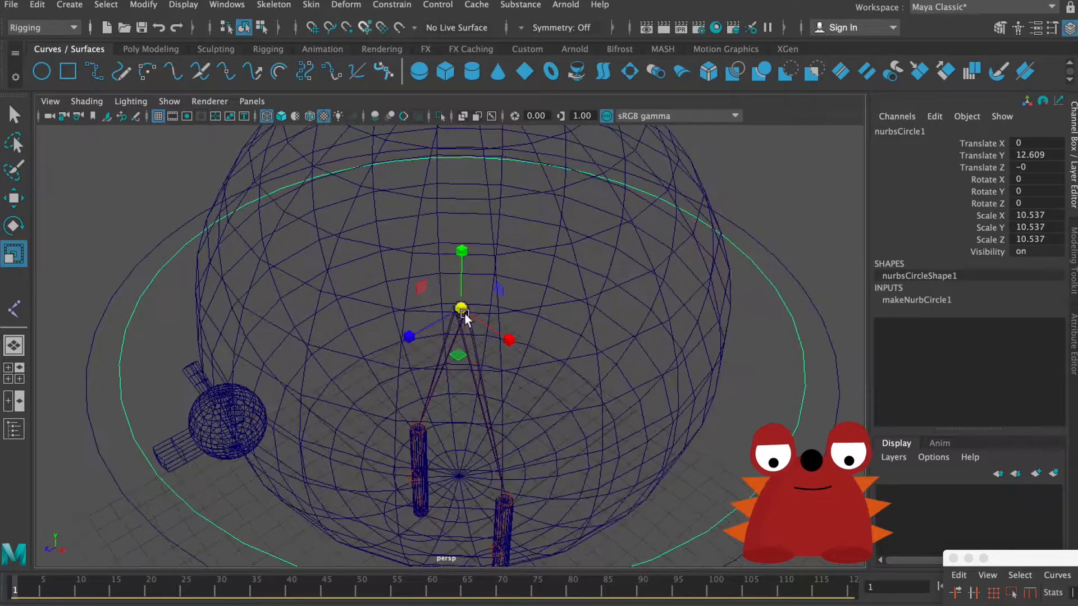
Step: Reduce the body circle's uniform scale to about 9.855 so it fits more closely around the body
right_click_drag(463, 312, 517, 291, "alt")
left_click_drag(517, 290, 505, 304, "alt")
right_click_drag(505, 305, 386, 278, "alt")
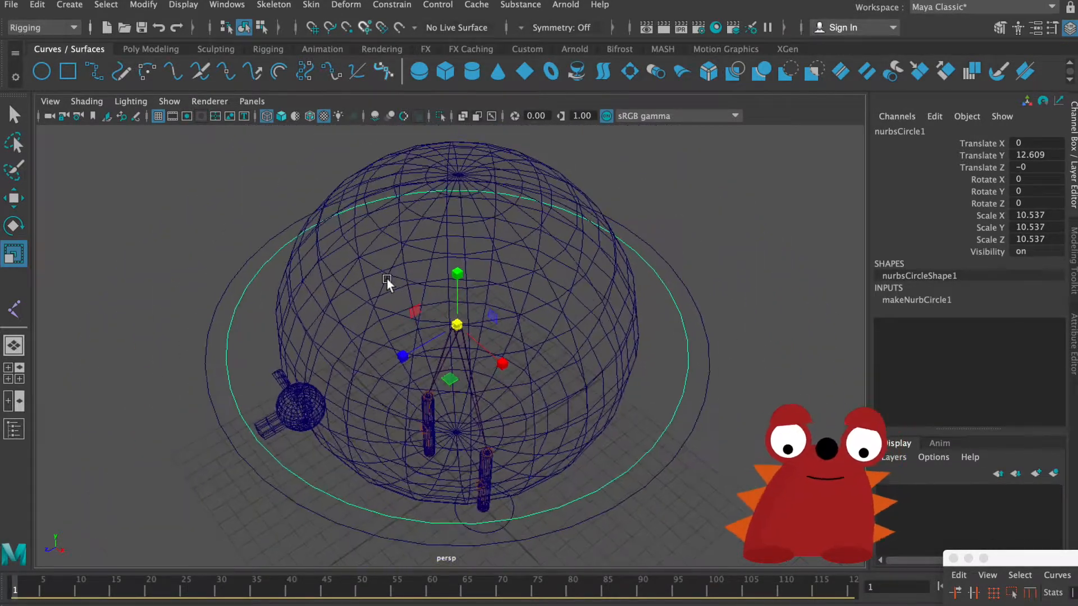
left_click_drag(387, 279, 397, 276, "alt")
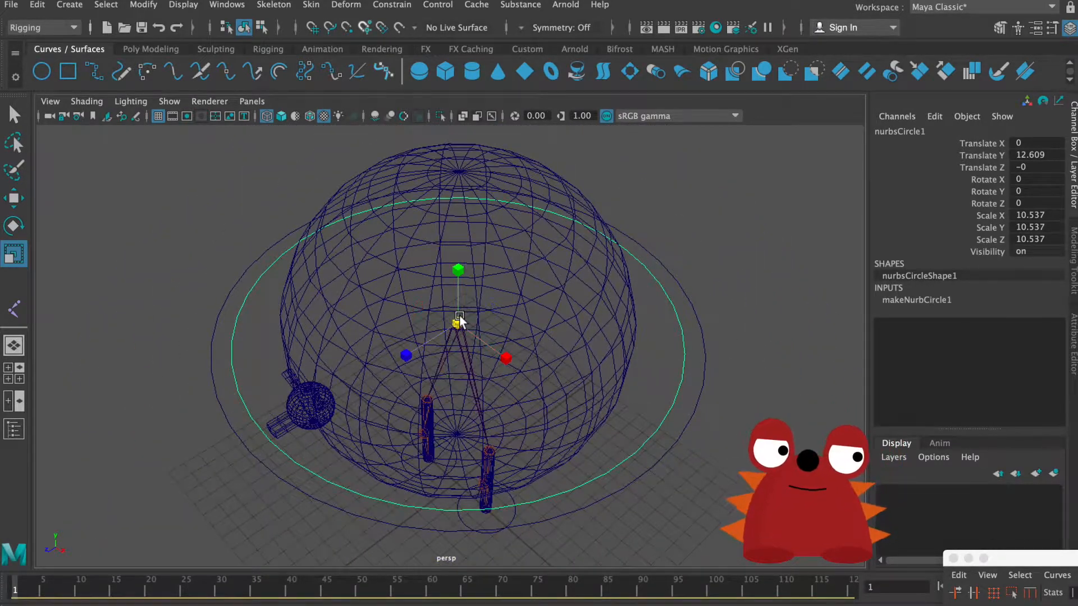
left_click_drag(460, 320, 399, 327)
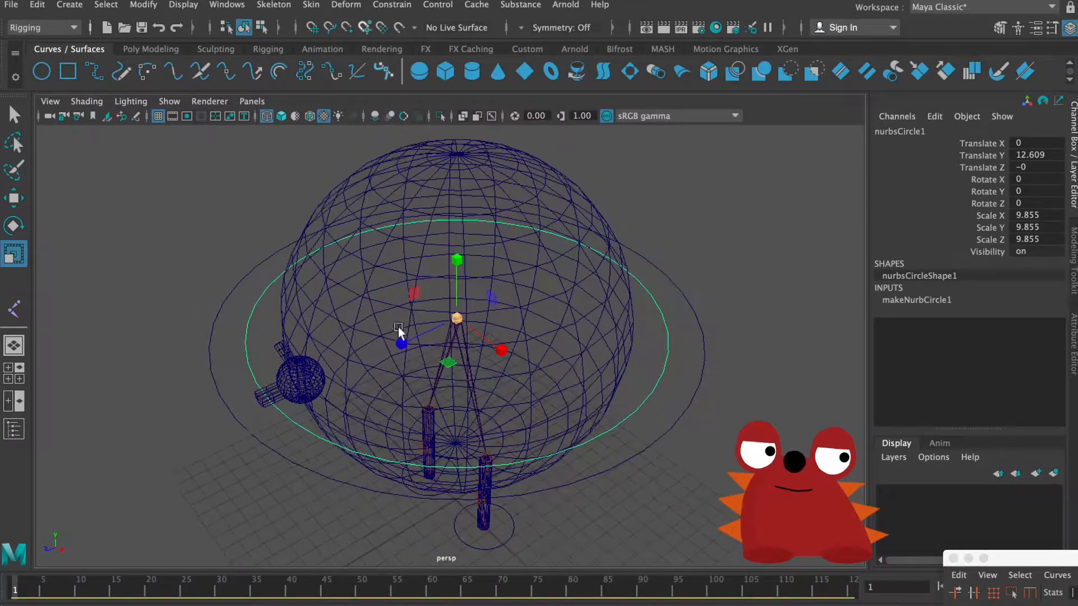
Step: Rename the body circle as body_ctrl
double_click(944, 132)
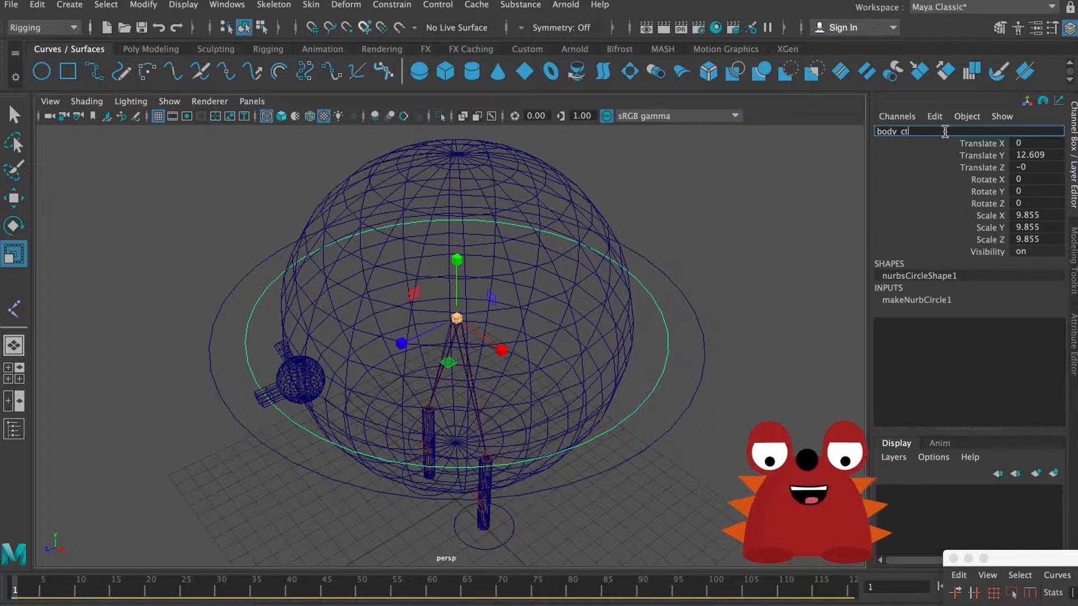
type("body_ctrl")
key("Return")
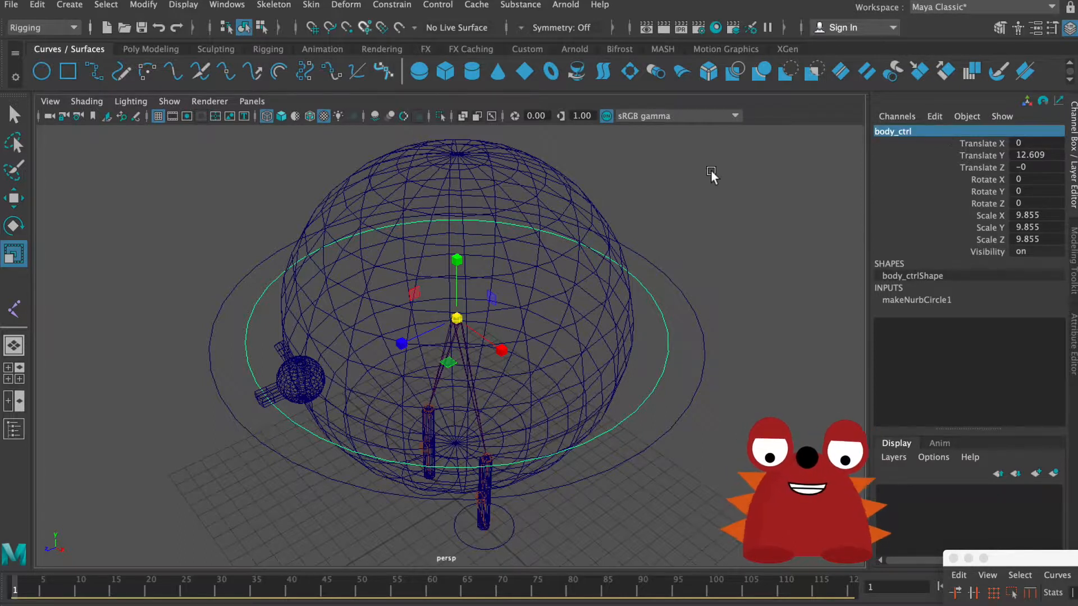
Step: Freeze the transformations of body_ctrl and delete its construction history
right_click_drag(502, 269, 564, 265, "alt")
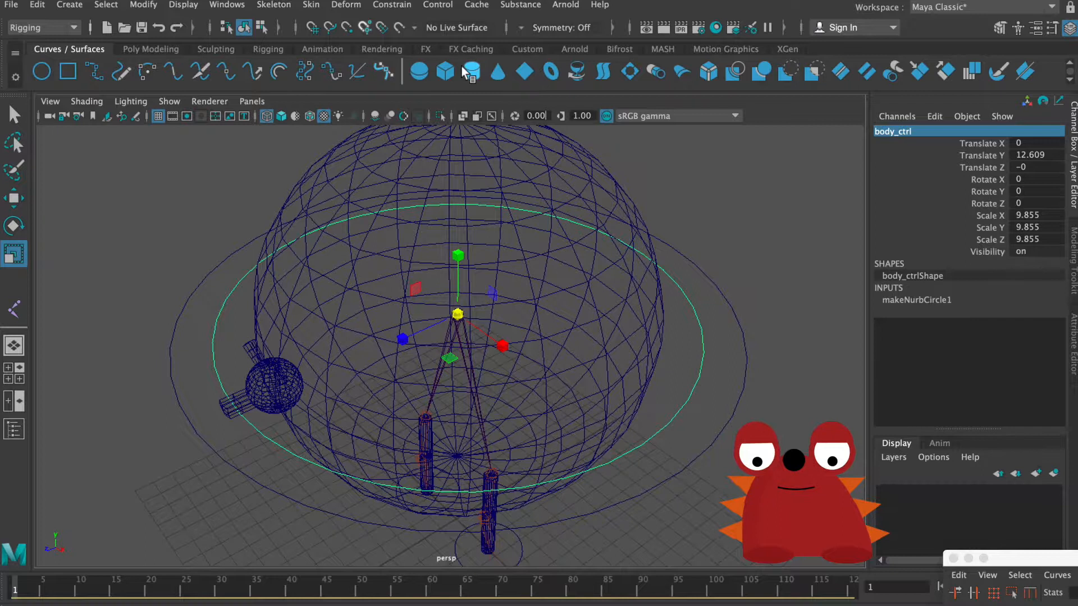
left_click(142, 5)
left_click(185, 70)
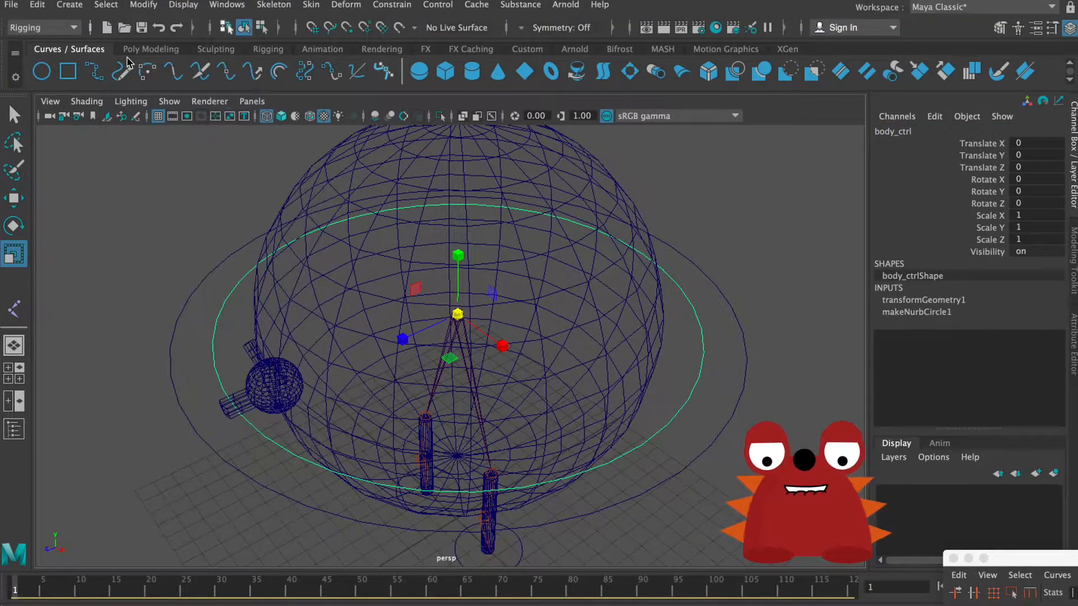
left_click(37, 5)
mouse_move(98, 182)
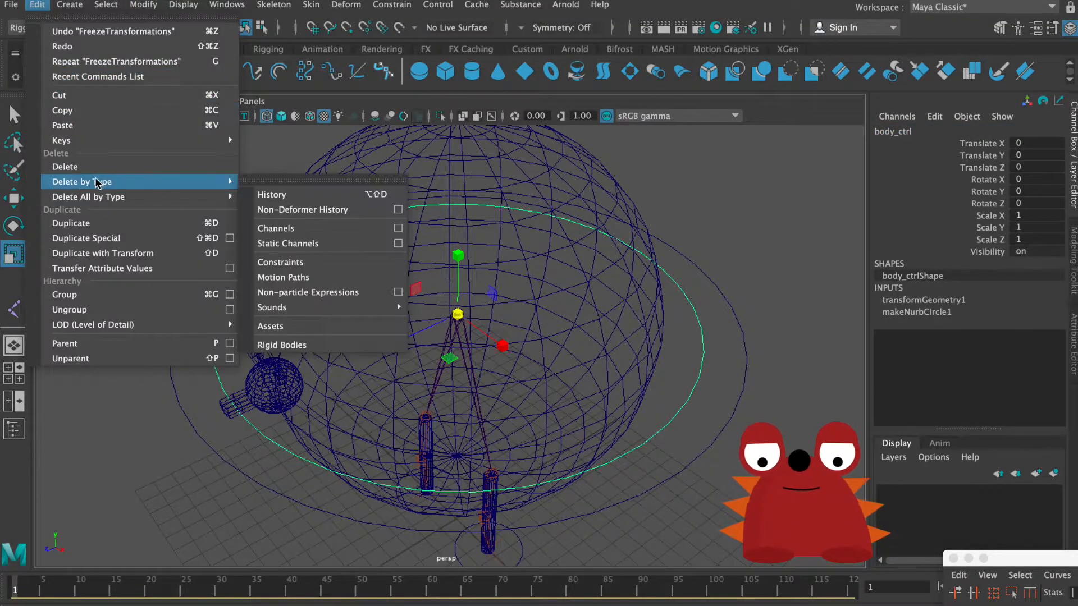
left_click(276, 194)
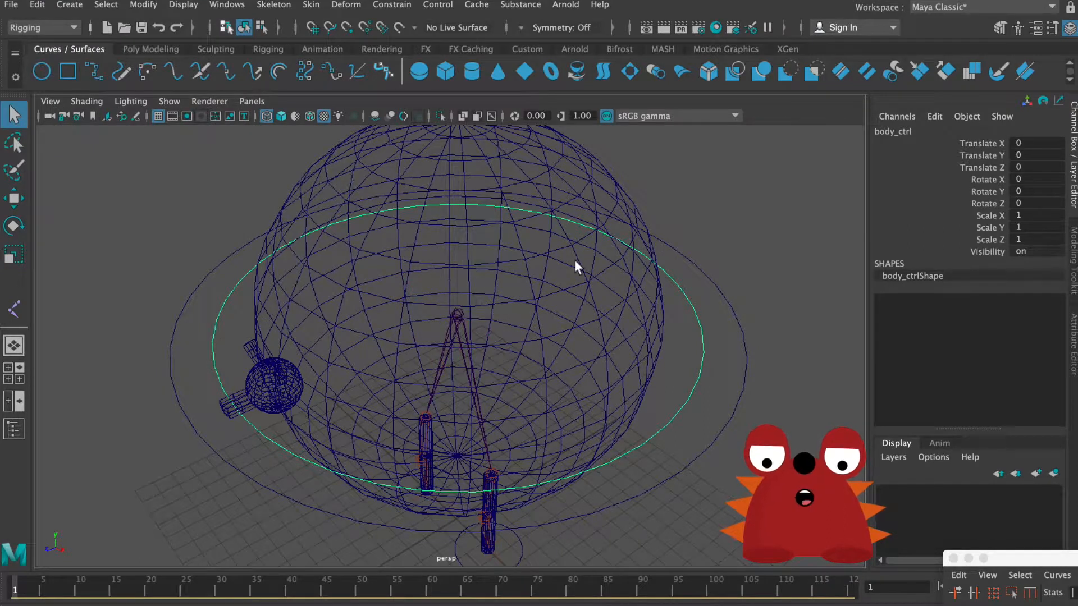
Step: Parent puppy_body_geo under body_ctrl so that the control drives the body geometry
left_click_drag(637, 328, 653, 285, "alt")
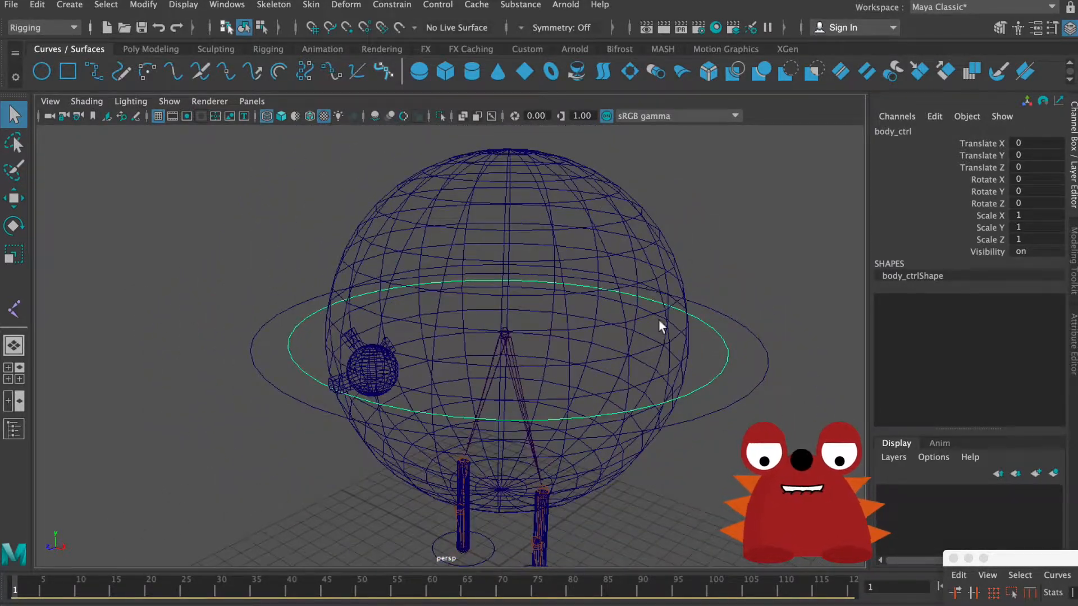
left_click_drag(664, 338, 636, 351, "alt")
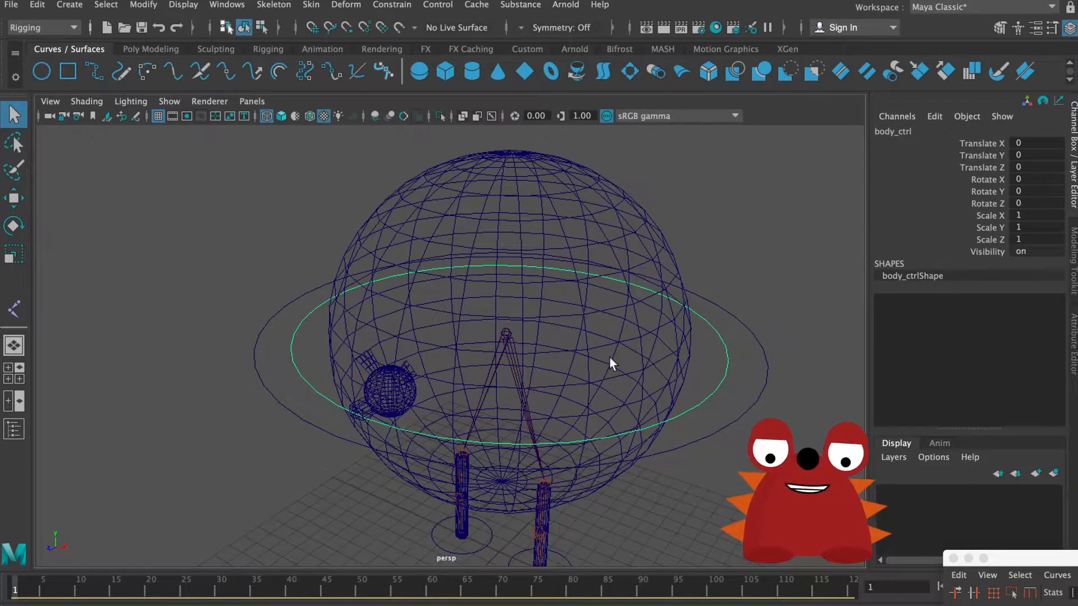
left_click(611, 356)
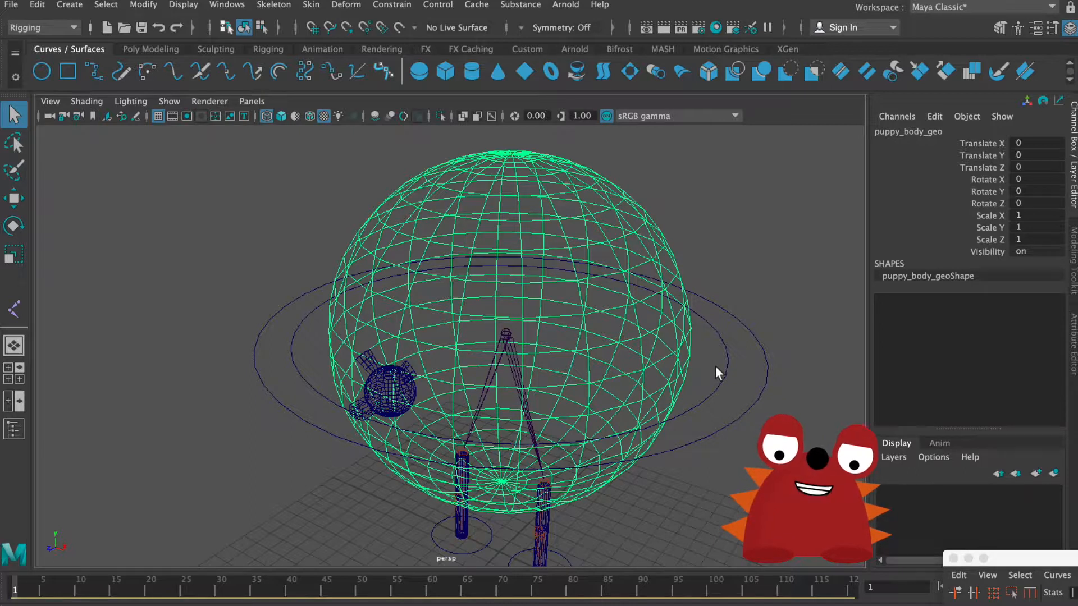
left_click_drag(715, 368, 733, 388)
key("p")
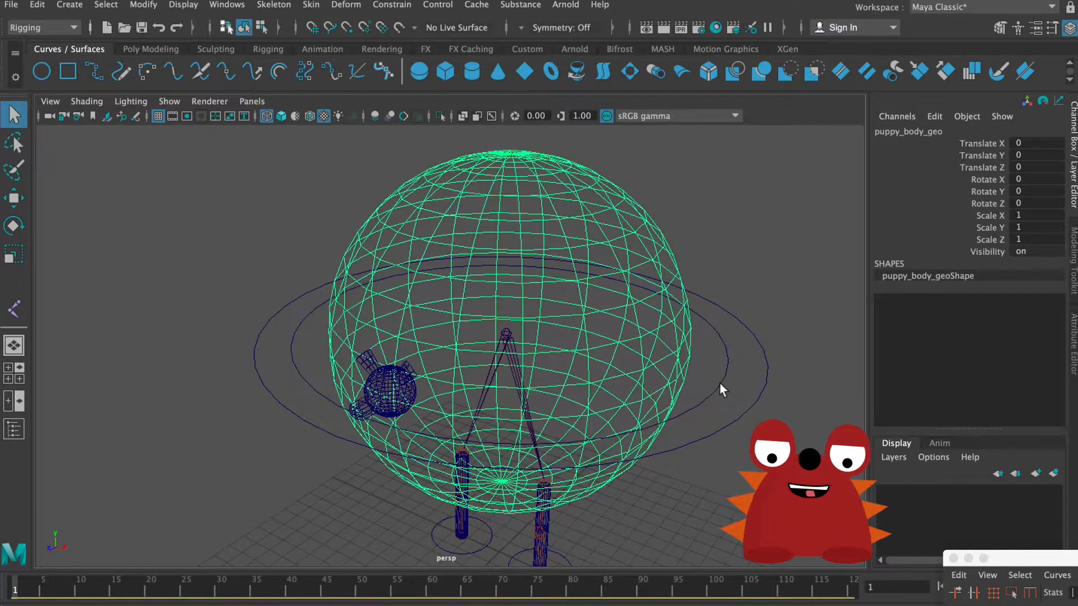
Step: Test the body parenting by scaling body_ctrl, and undo the test scaling
key("r")
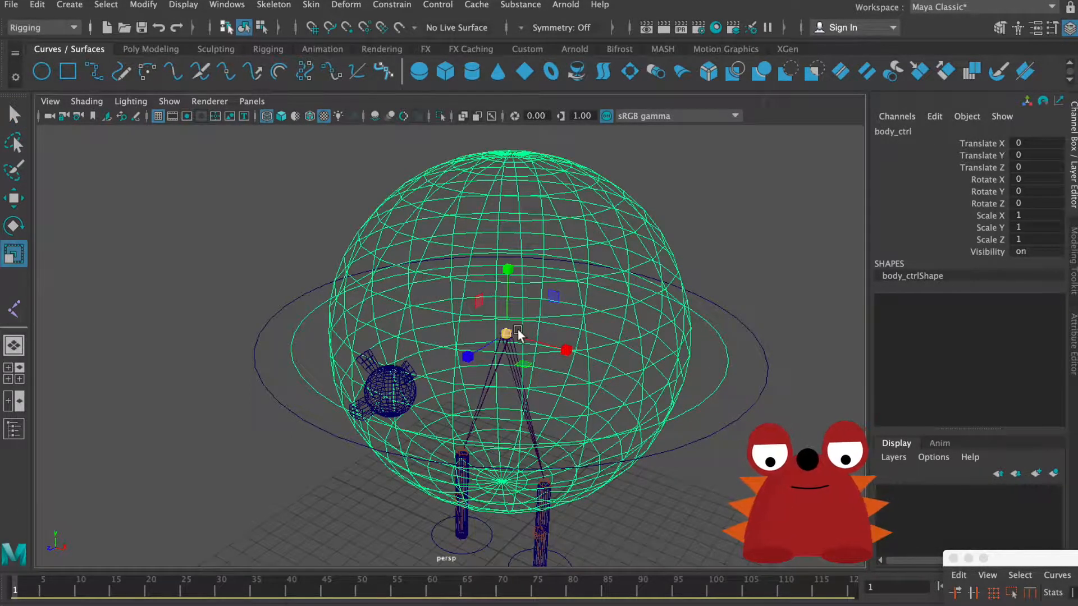
left_click_drag(506, 334, 513, 284)
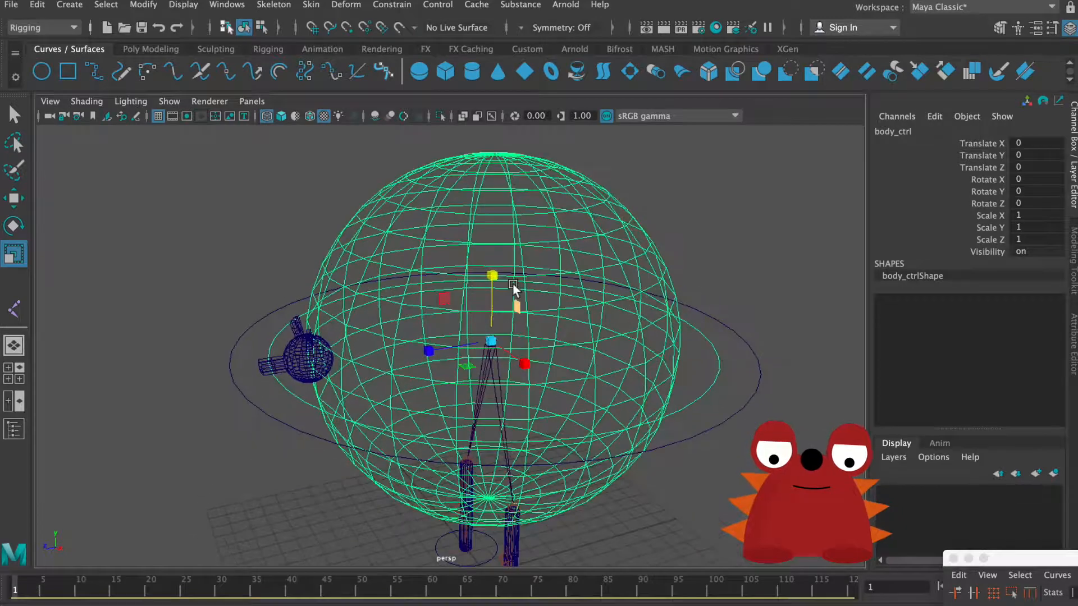
right_click_drag(513, 284, 578, 301, "alt")
left_click_drag(578, 300, 584, 291, "alt")
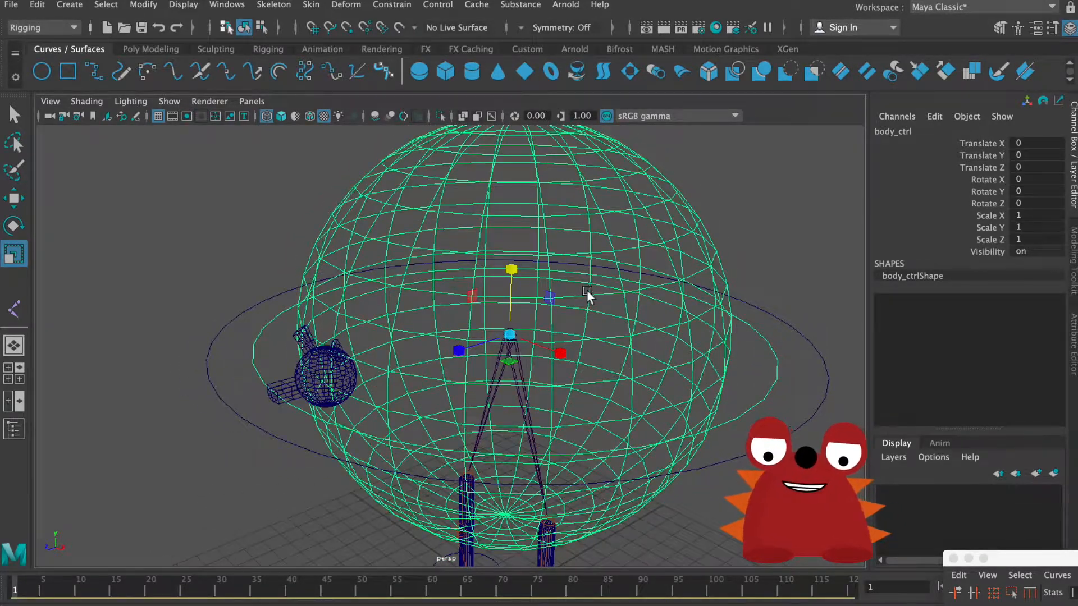
key("q")
Step: Parent body_ctrl under Root_puppy_joint
mouse_move(648, 317)
left_mouse_down("alt")
mouse_move(696, 322)
mouse_move(660, 322)
left_mouse_up("alt")
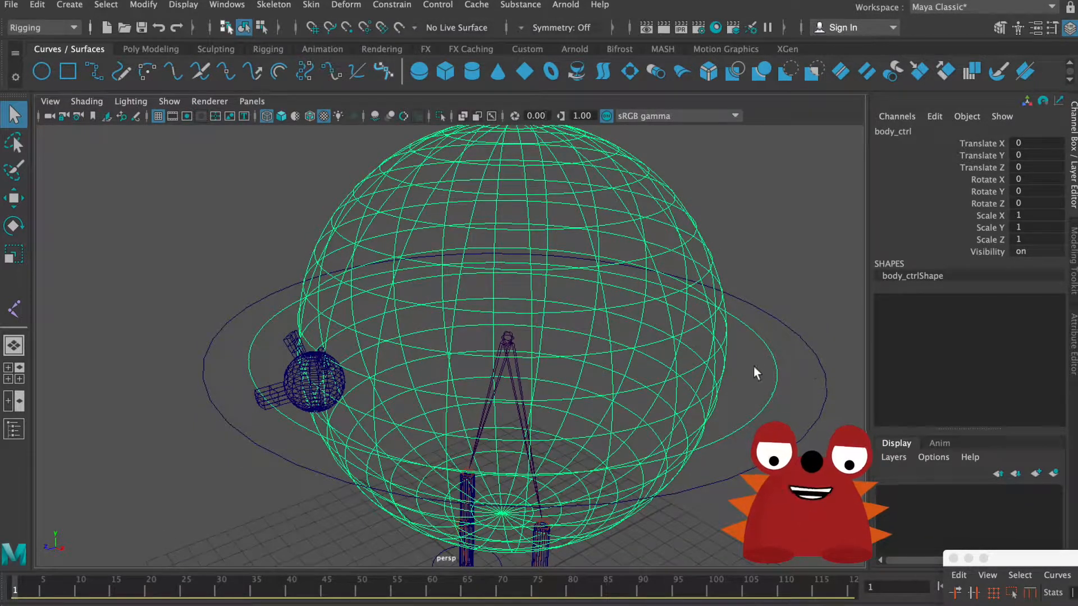
left_click_drag(796, 393, 544, 358, "alt")
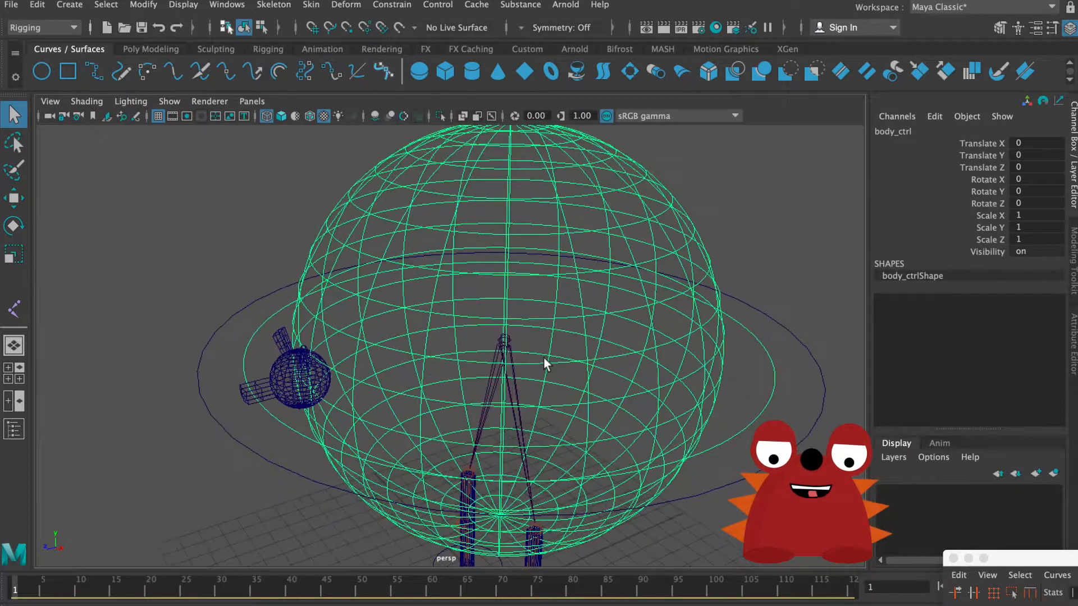
left_click(517, 382)
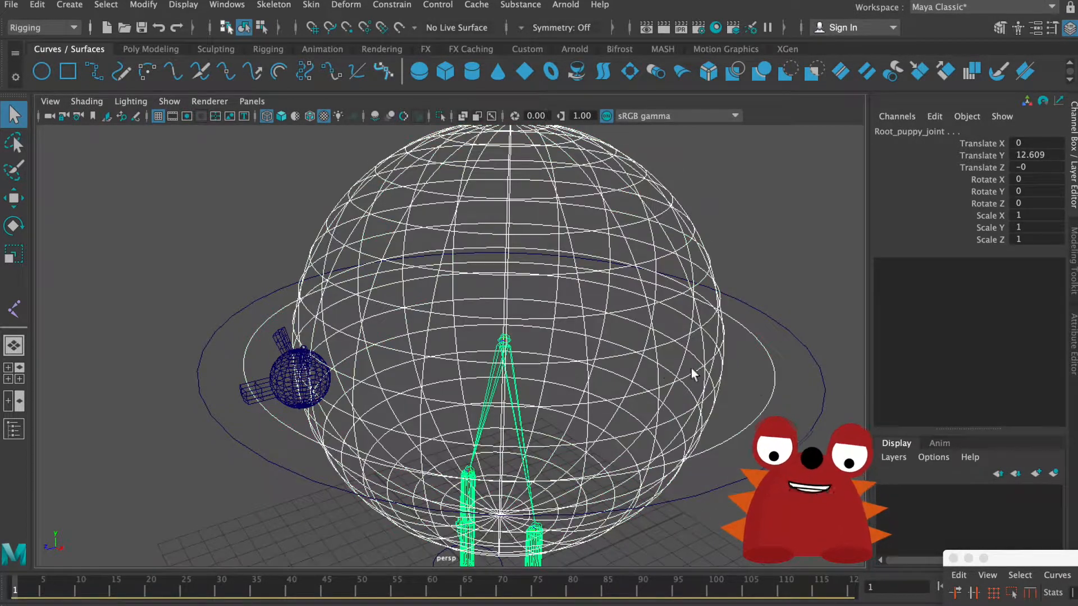
left_click(773, 360)
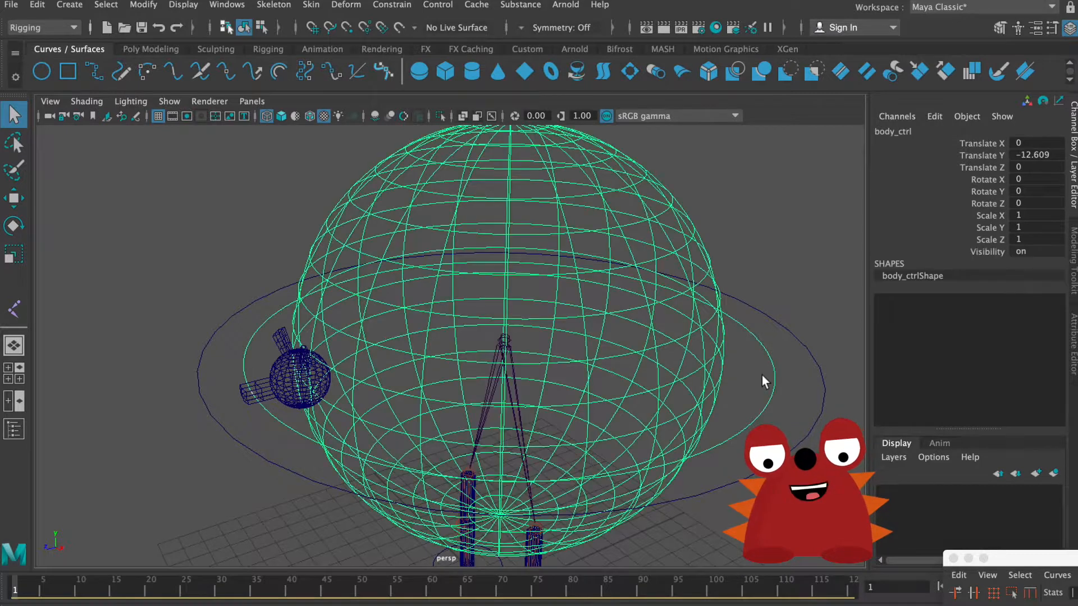
Step: Parent body_ctrl under main_ctrl so the body control follows the main control
left_click_drag(718, 360, 663, 339, "alt")
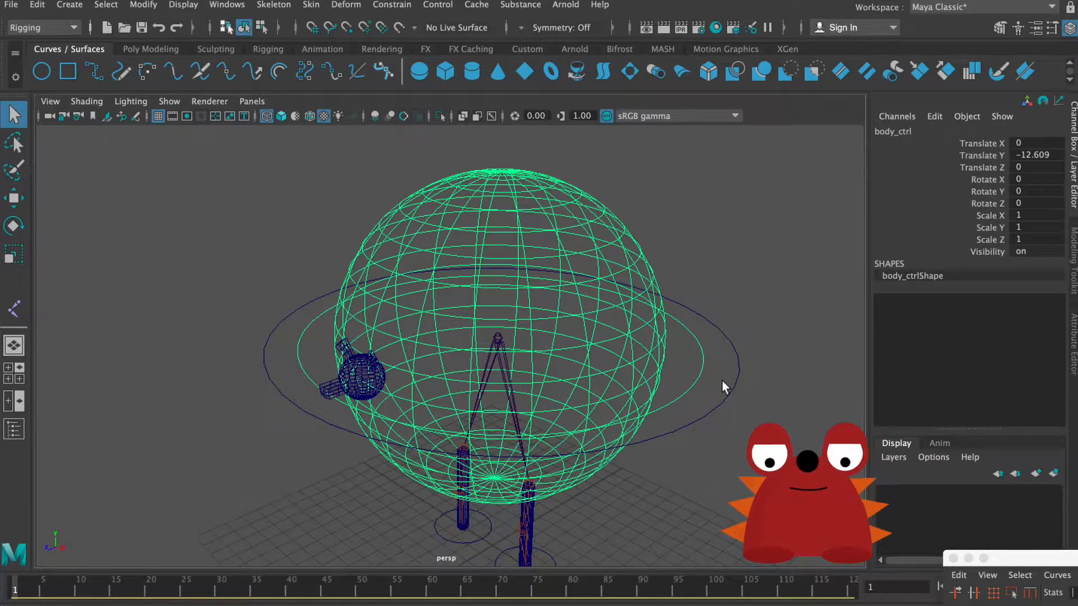
left_click_drag(722, 381, 746, 352)
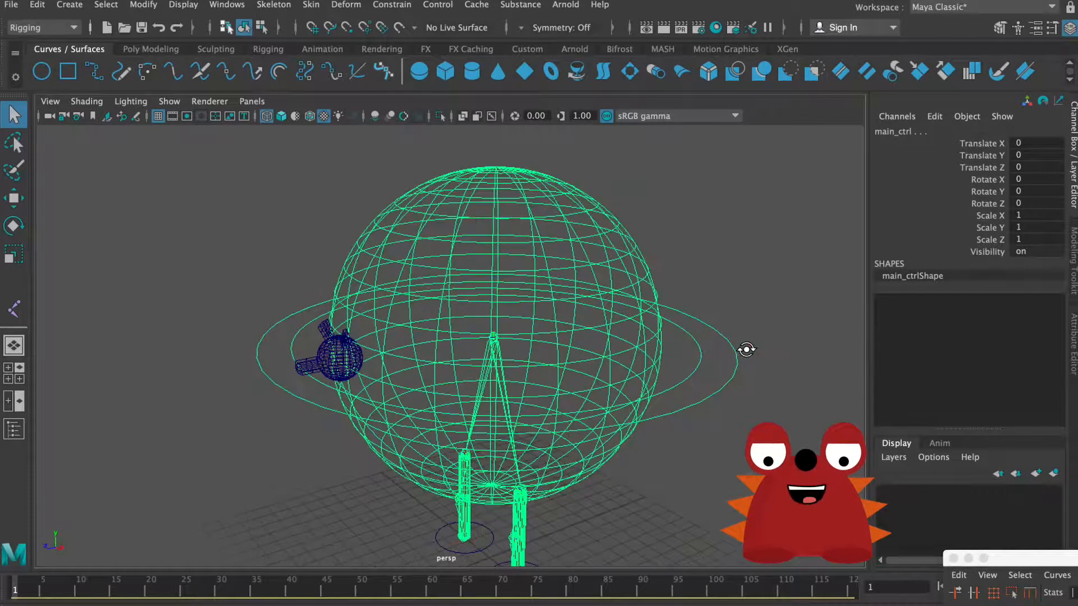
left_click(726, 380, "shift")
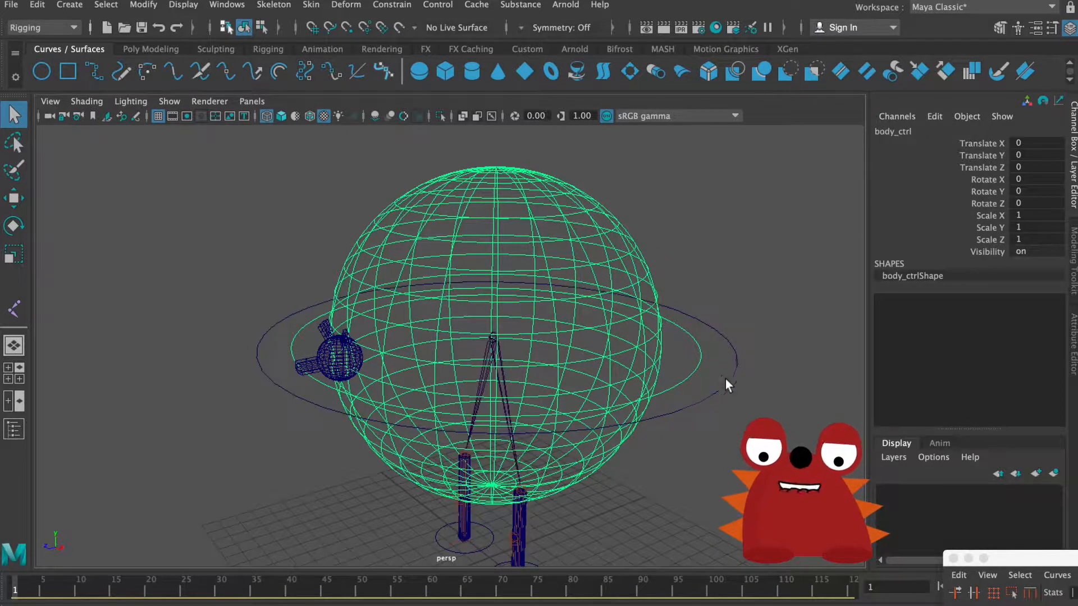
Step: Test the hierarchy by scaling main_ctrl and moving it along its Y axis, and undo the test changes
left_click(716, 399)
key("r")
left_click_drag(494, 338, 669, 299)
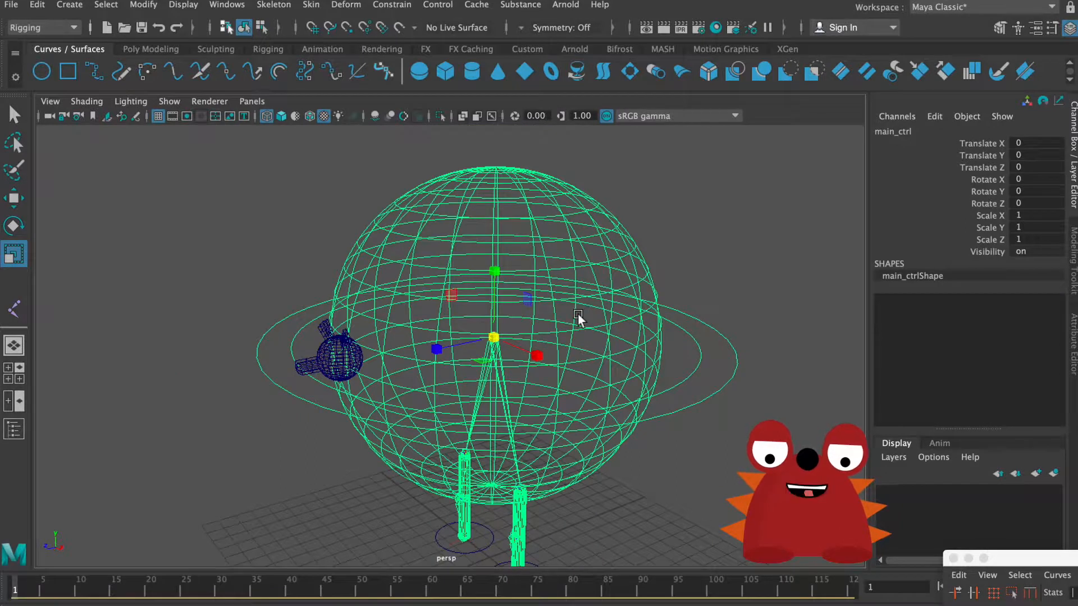
key("q")
key("w")
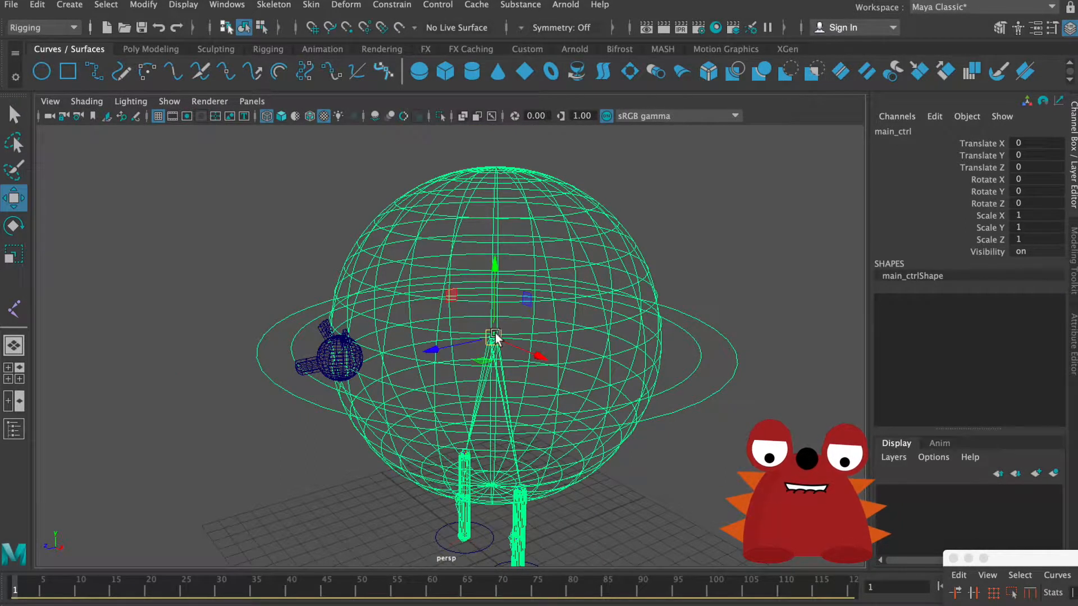
left_click_drag(493, 267, 538, 264)
key("super+z")
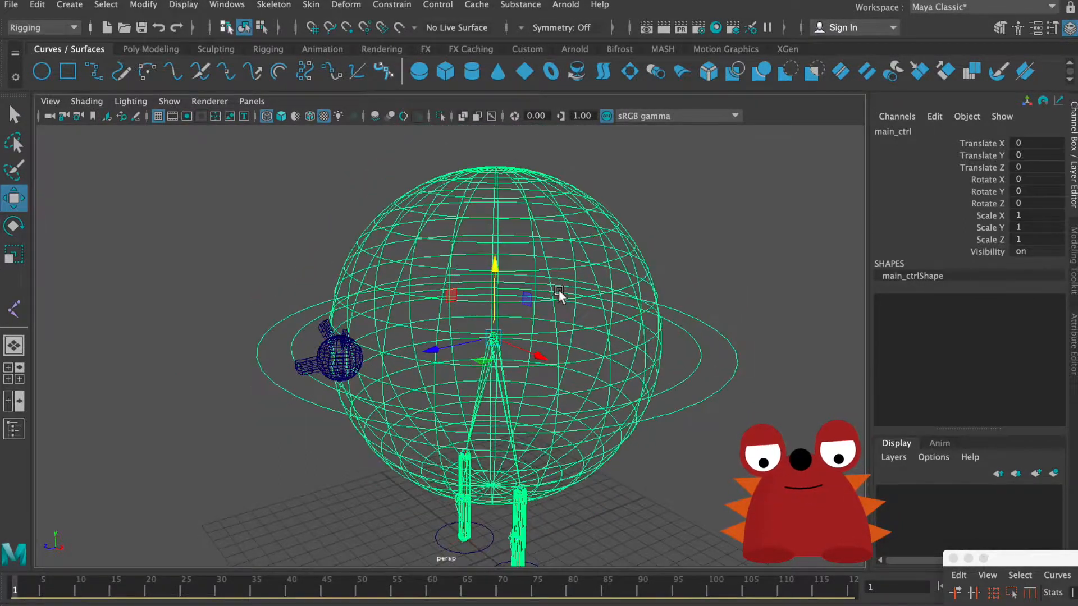
Step: Create a new NURBS circle for the head and move it to Translate Y 12.894 and Translate Z 8.479
scroll(520, 321, "down", 3)
right_click_drag(520, 321, 620, 324, "alt")
mouse_move(620, 324)
left_mouse_down("alt")
mouse_move(639, 341)
mouse_move(656, 338)
mouse_move(598, 338)
mouse_move(626, 339)
left_mouse_up("alt")
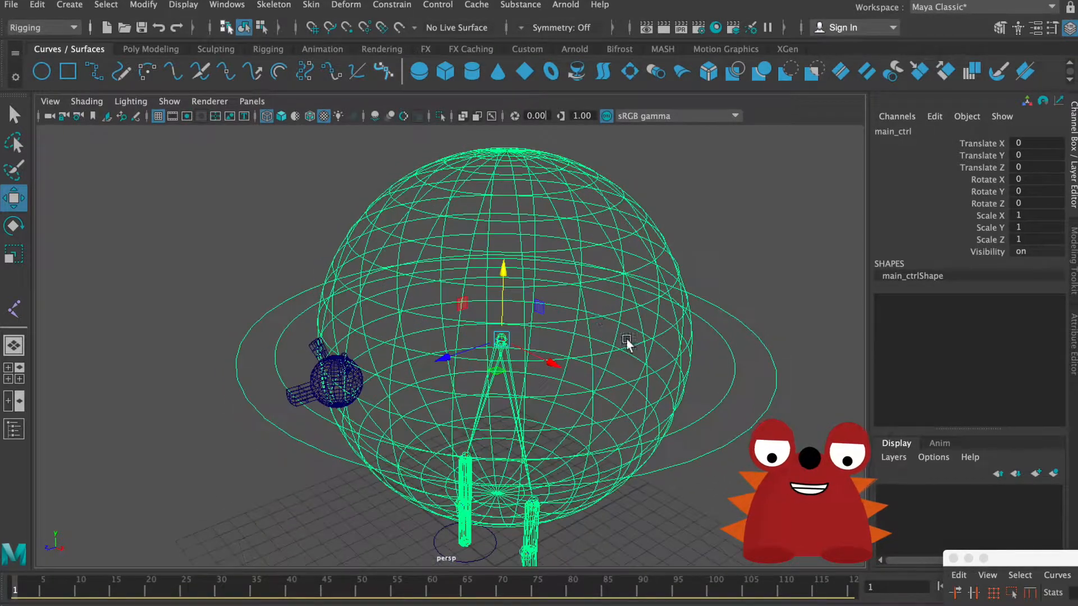
left_click(46, 75)
left_click_drag(531, 406, 511, 205, "alt")
left_click_drag(466, 292, 298, 271)
right_click_drag(299, 272, 859, 277, "alt")
Step: Set the head circle's Rotate X to 90 and scale it uniformly to about 2.697 so it surrounds the head
double_click(1025, 179)
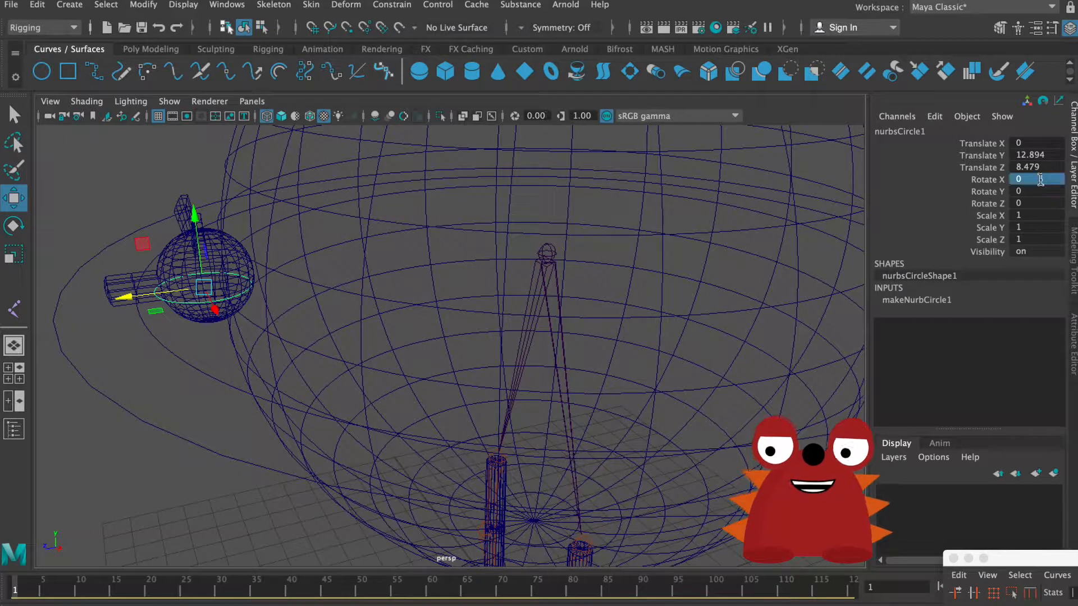
key("Return")
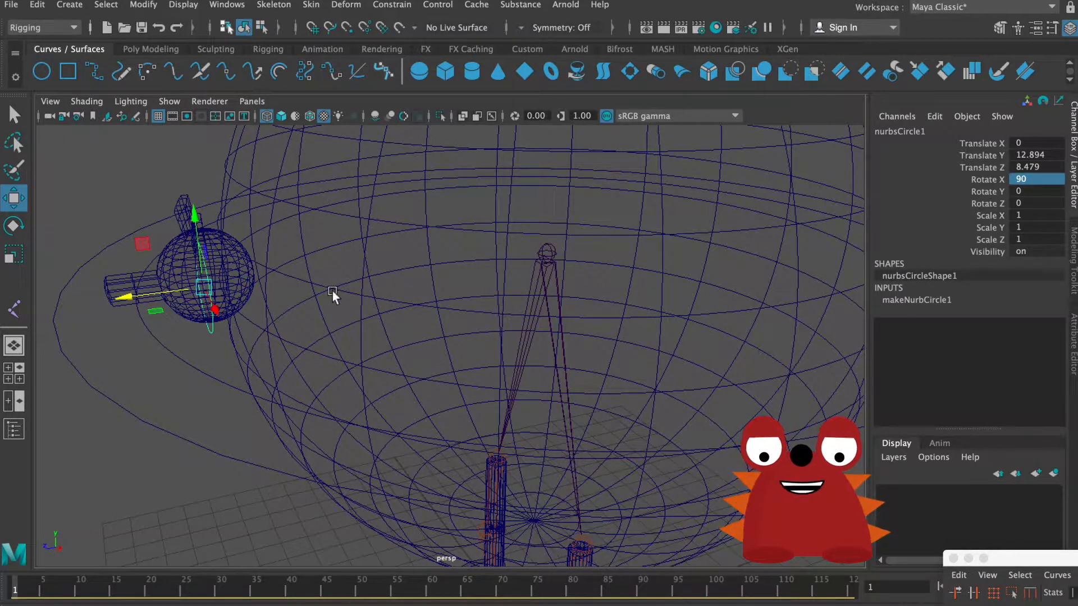
left_click_drag(332, 291, 384, 301, "alt")
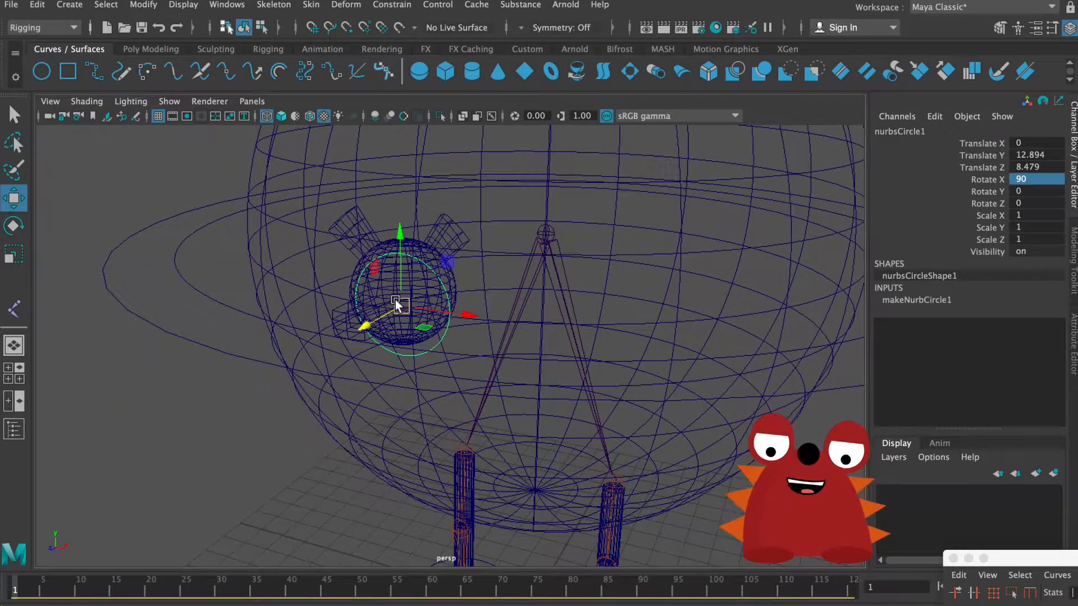
key("r")
left_click_drag(405, 304, 470, 282)
left_click_drag(472, 344, 496, 342, "alt")
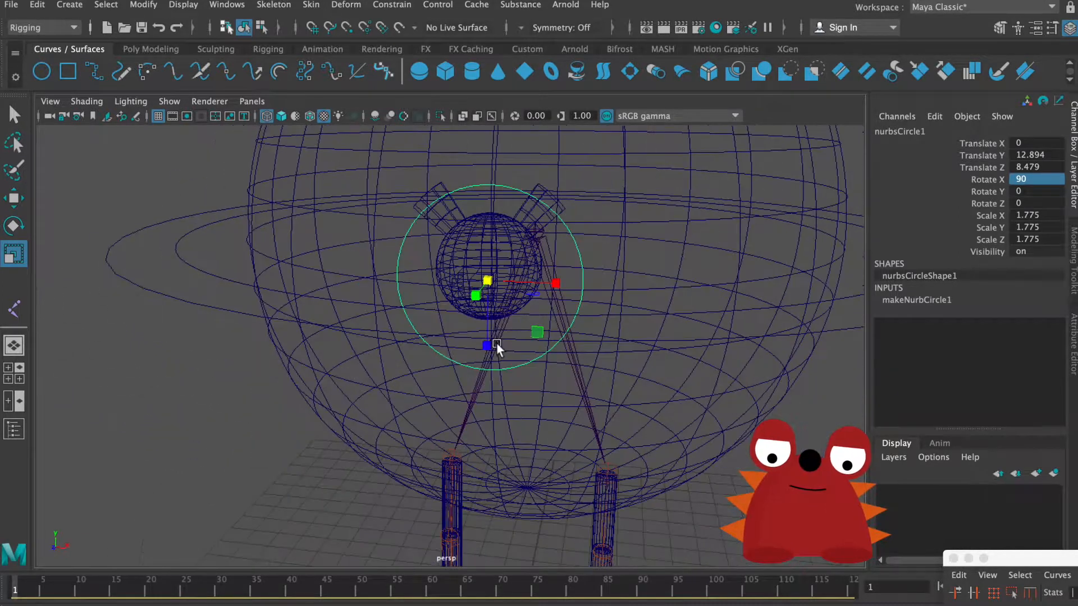
left_click_drag(486, 280, 463, 295)
Step: Position the head circle at Translate Y 13.26 and Translate Z 9.12, using the side view for alignment
key("w")
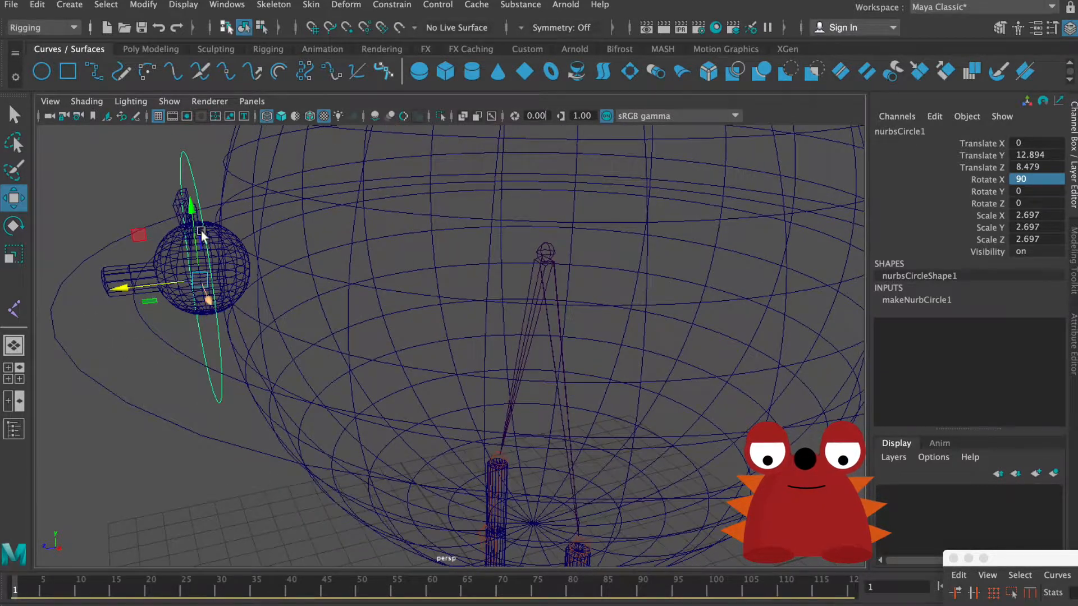
left_click_drag(192, 228, 438, 332)
key("space")
key("space")
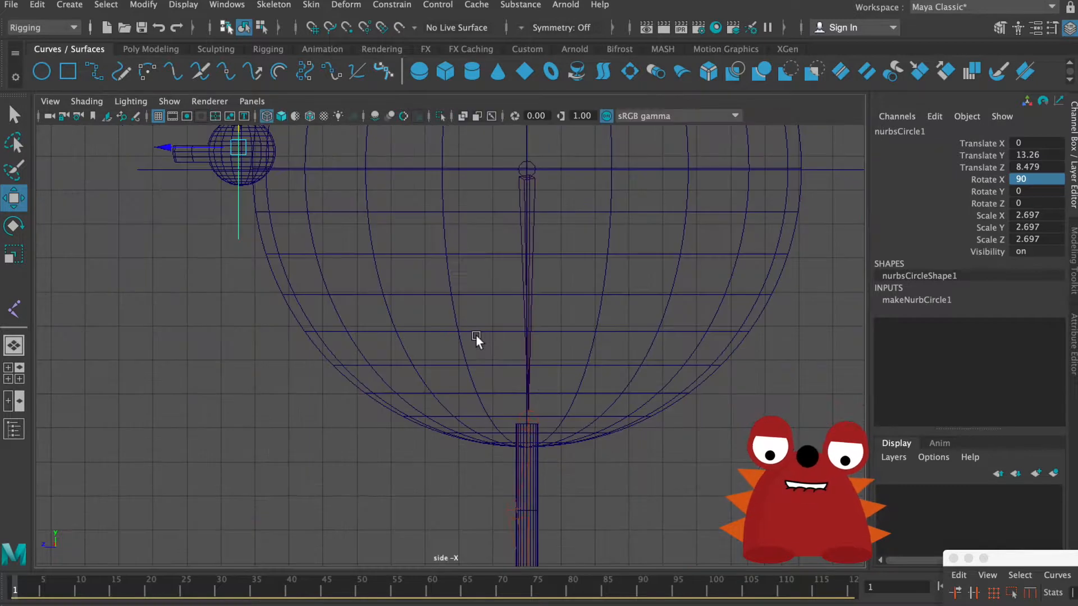
middle_click_drag(476, 335, 598, 467, "alt")
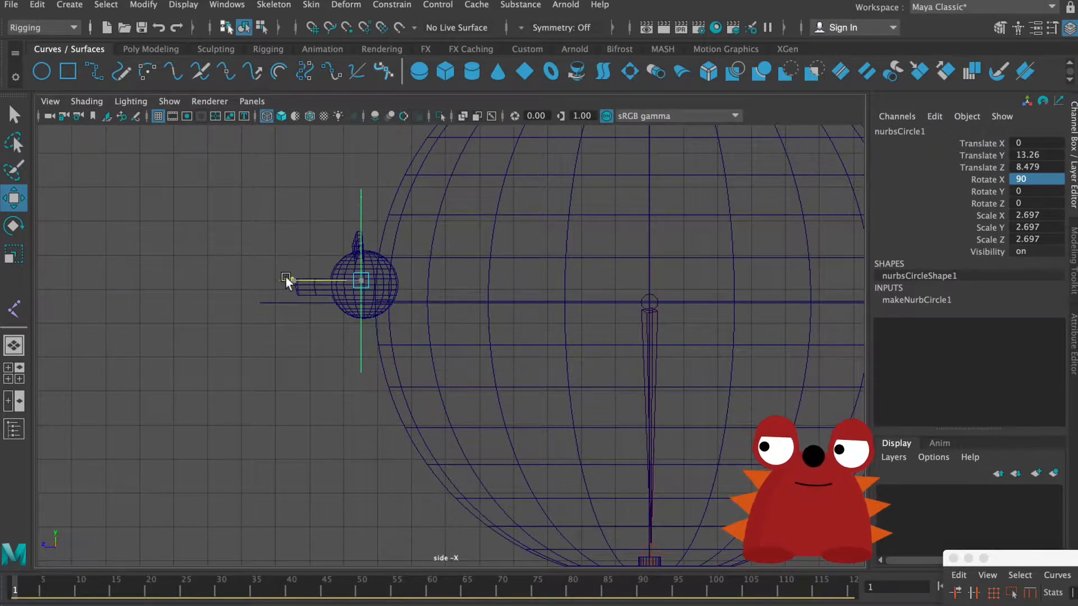
left_click_drag(288, 280, 264, 279)
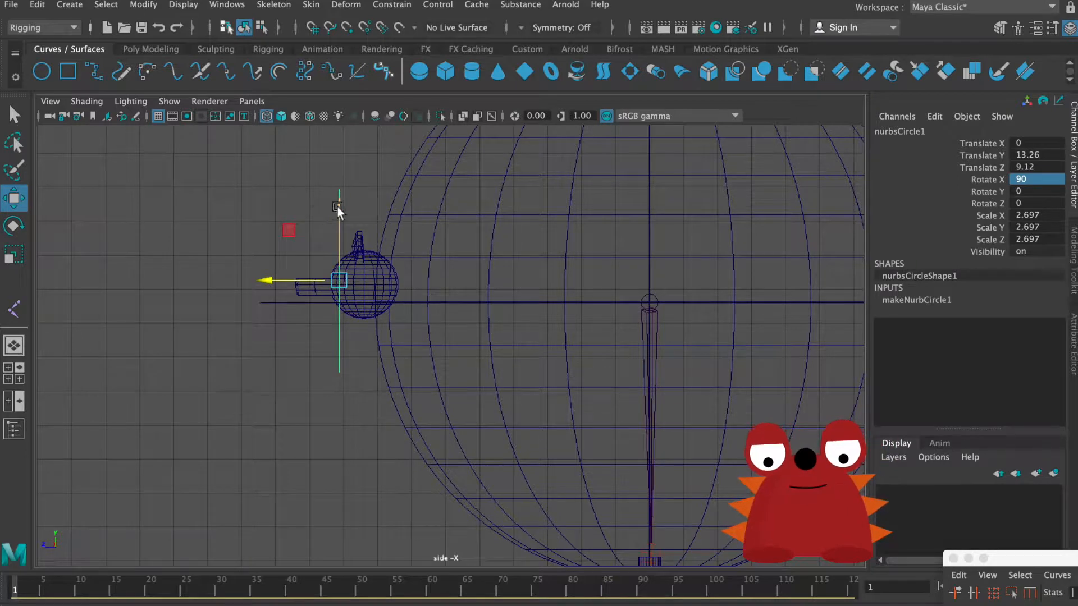
Step: Lower the head circle to Translate Y 13.149 and move its pivot back to the rear of the head
left_click_drag(336, 206, 337, 210)
scroll(394, 305, "up", 4)
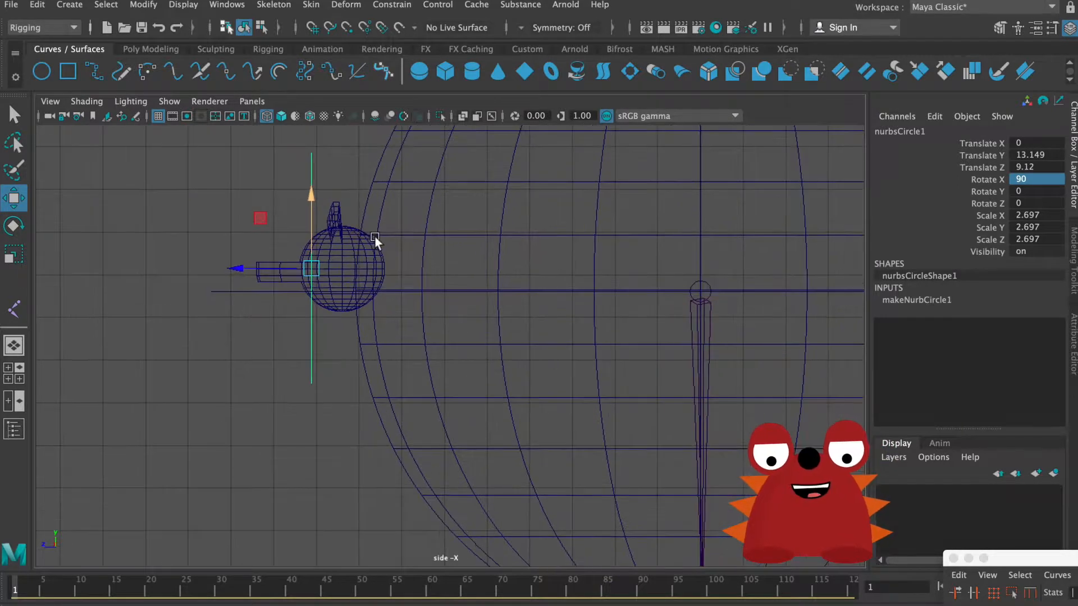
middle_click_drag(375, 237, 404, 275, "alt")
right_click_drag(404, 274, 440, 298, "alt")
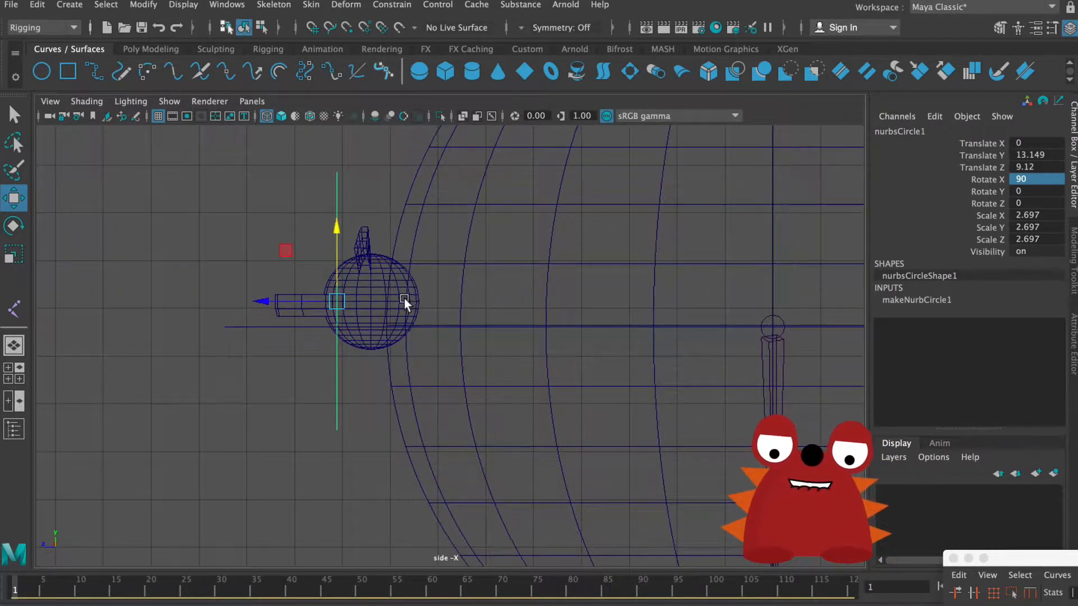
key("d")
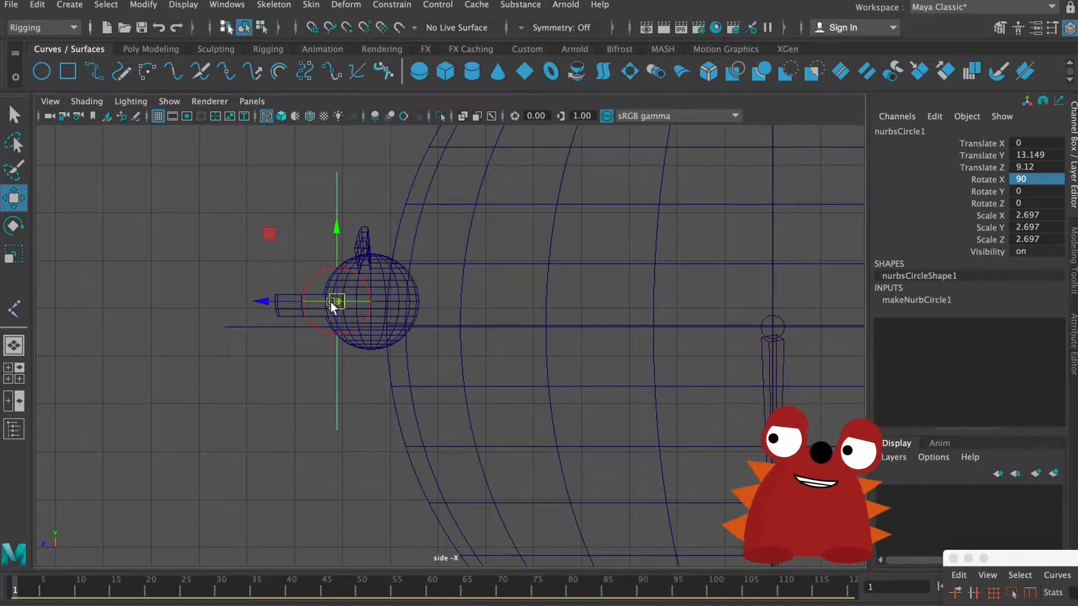
left_click_drag(274, 301, 331, 316)
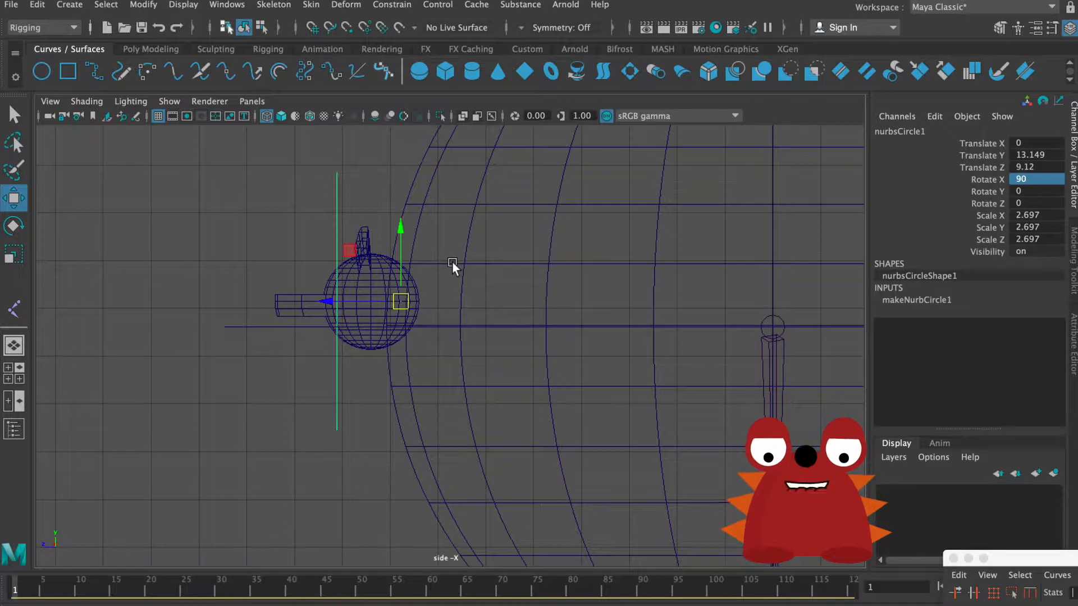
Step: Return to the perspective view and rename the head circle as head_ctrl
key("space")
left_click_drag(530, 241, 764, 202, "alt")
key("space")
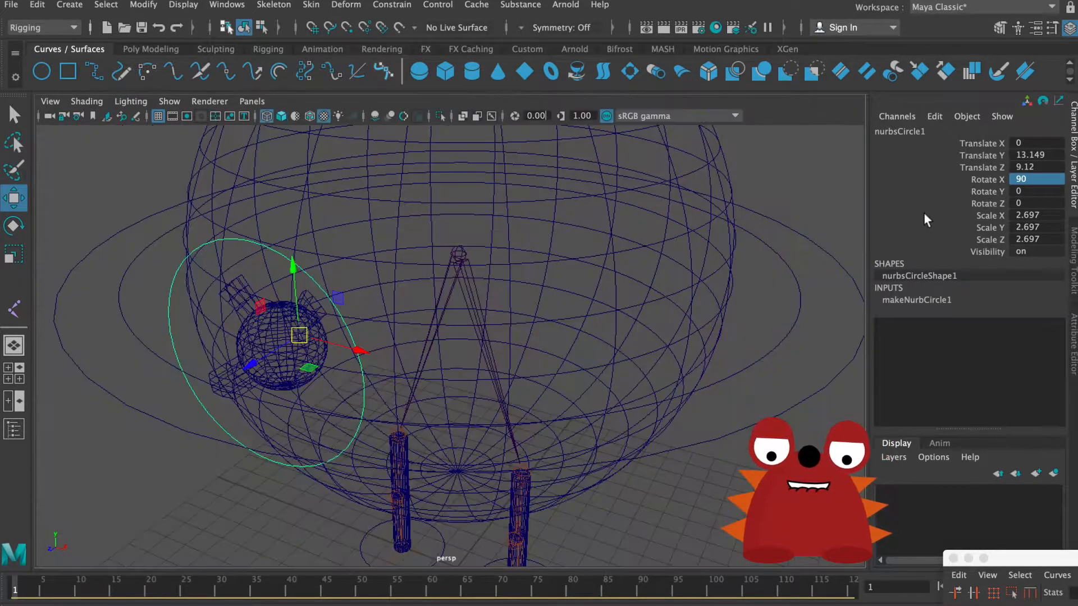
double_click(930, 132)
type("head_ctrl")
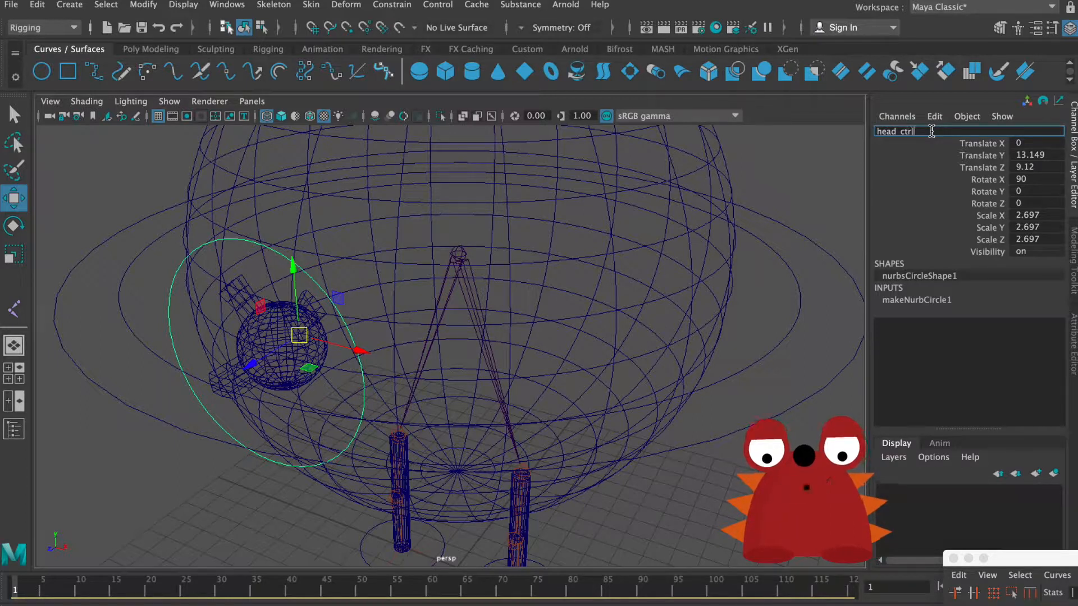
key("Return")
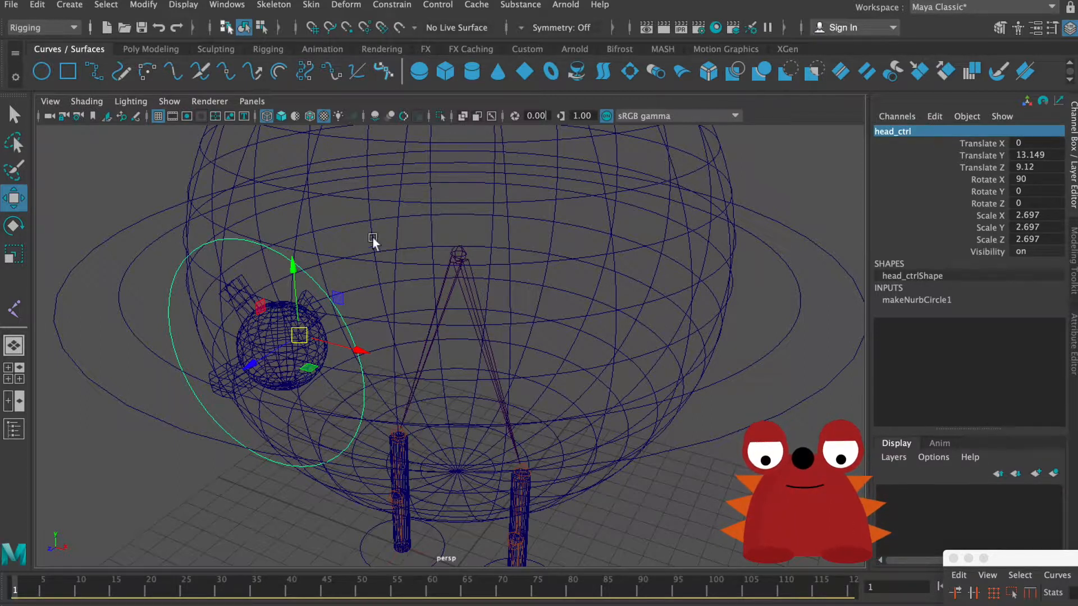
Step: Freeze the transformations of head_ctrl and delete its construction history
left_click(147, 5)
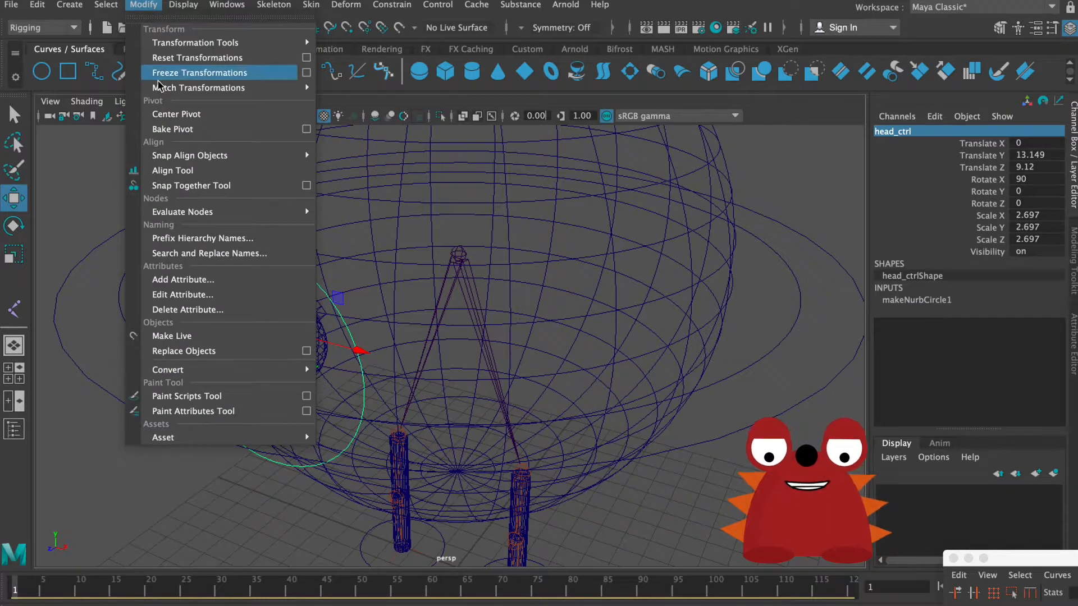
left_click(173, 71)
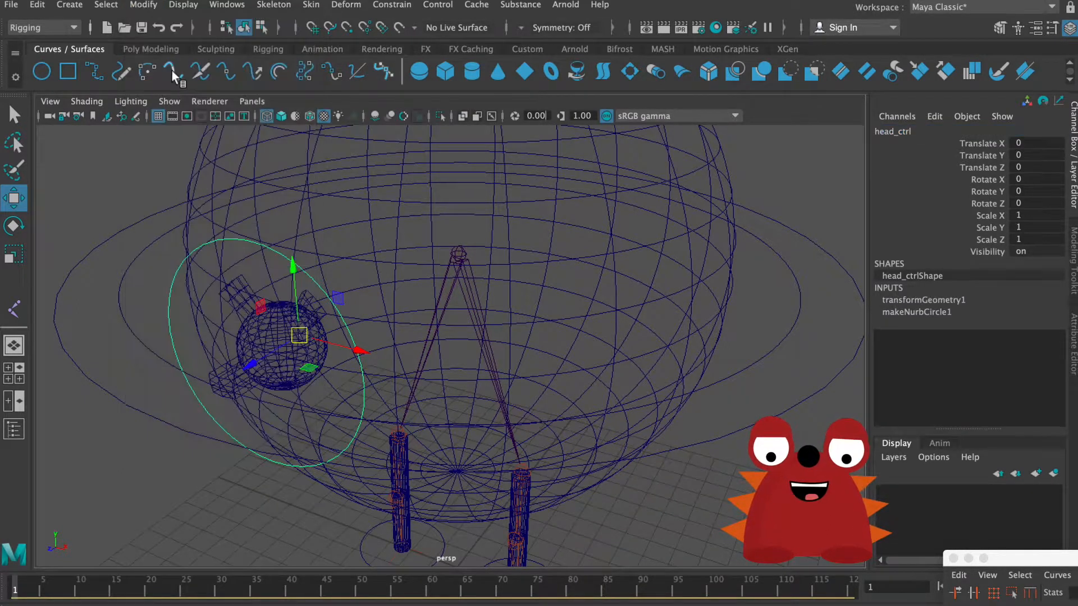
left_click(46, 5)
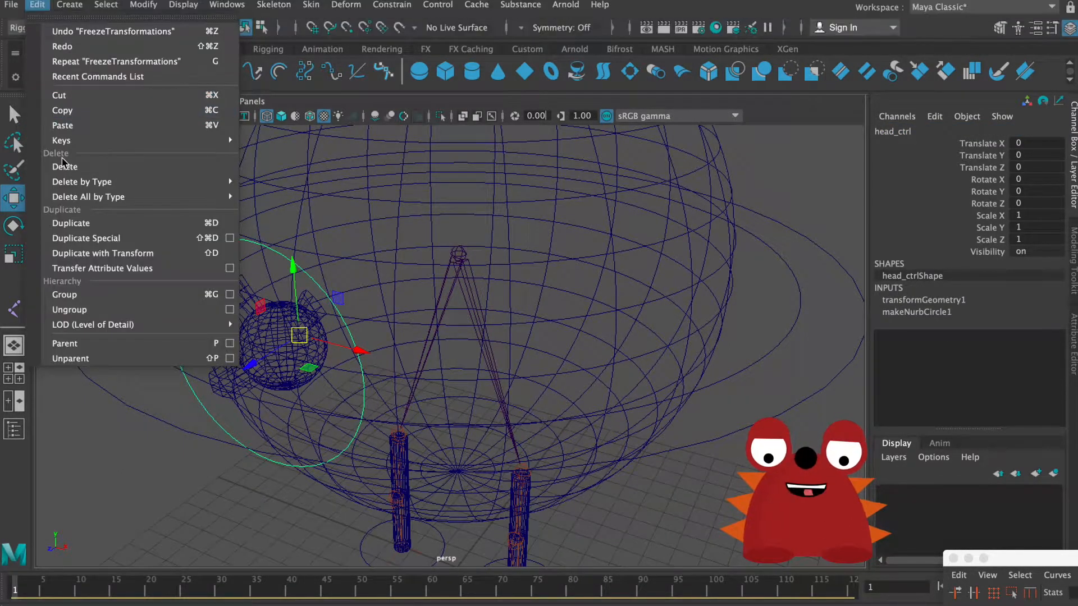
mouse_move(70, 181)
left_click(272, 195)
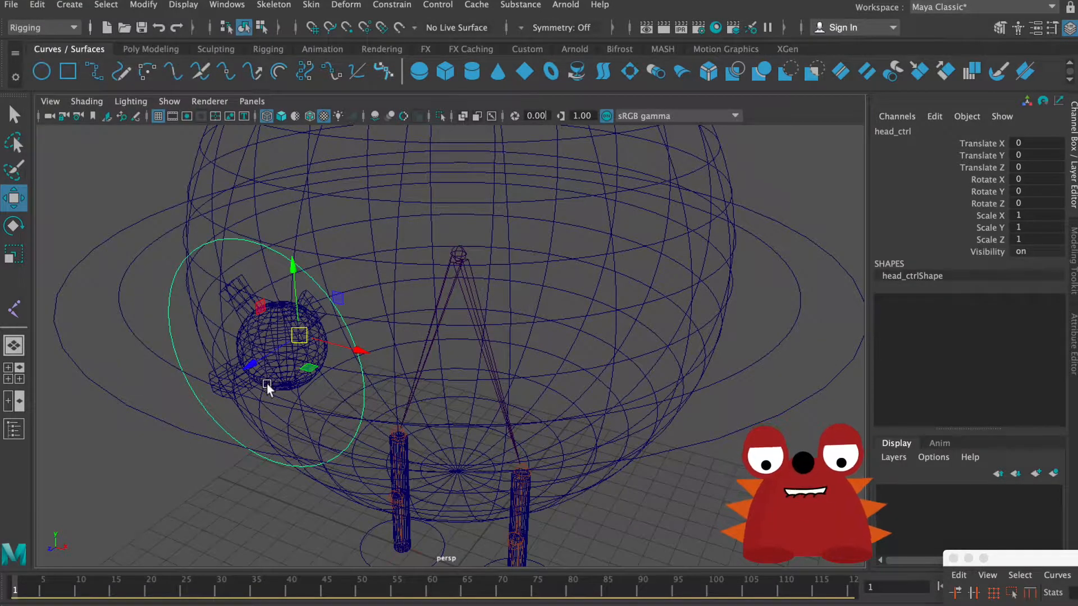
Step: Parent puppy_head_geo under head_ctrl
left_click(275, 362)
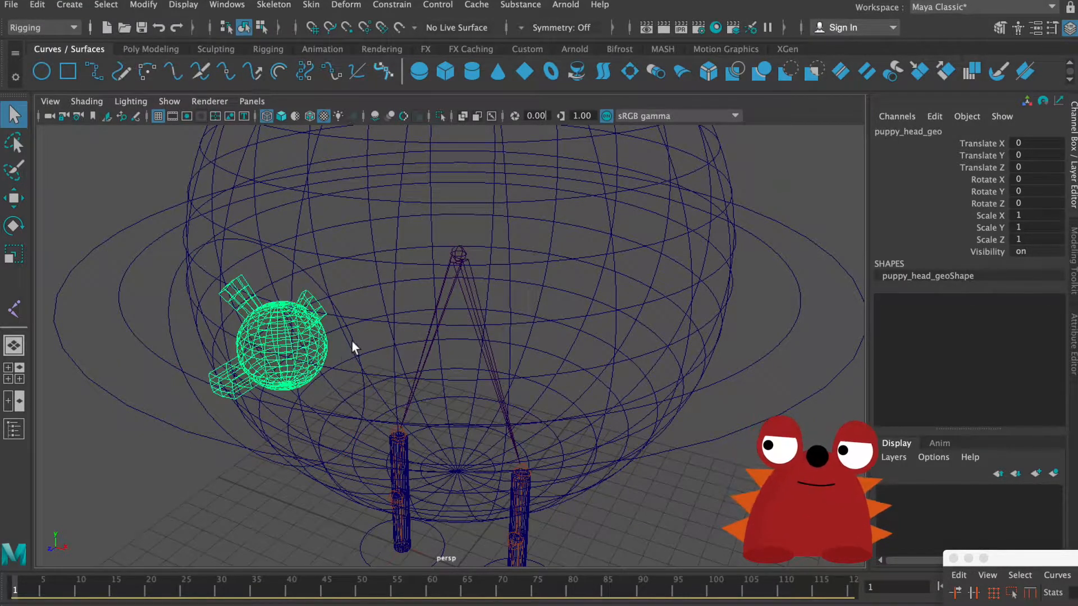
left_click(355, 339)
left_click(340, 339)
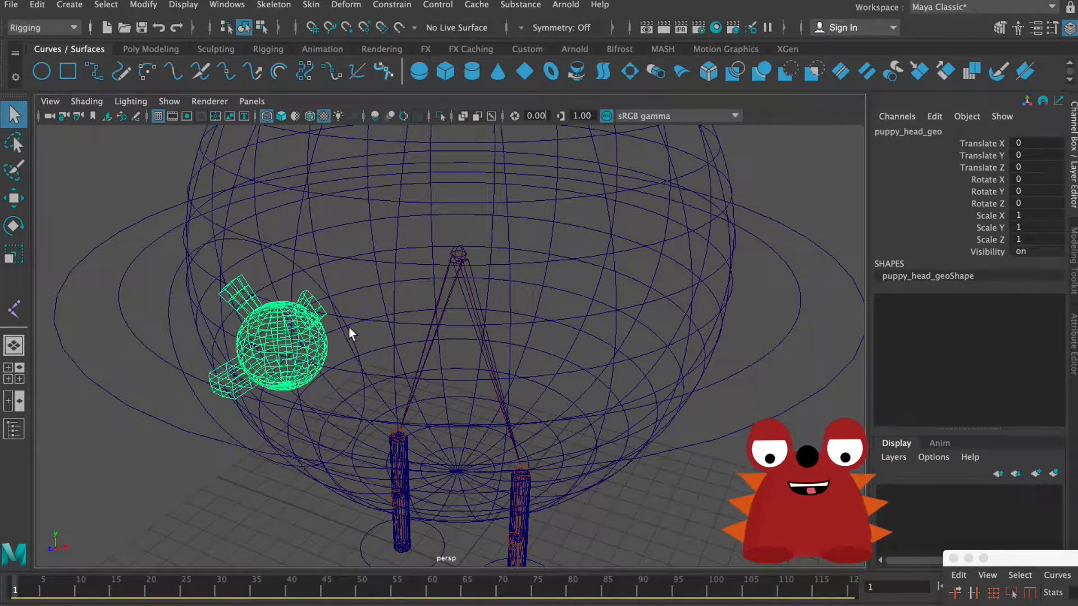
left_click(348, 328)
right_click_drag(456, 371, 247, 333, "alt")
left_click_drag(248, 334, 194, 314, "alt")
right_click_drag(264, 330, 322, 326, "alt")
left_click_drag(322, 326, 335, 342, "alt")
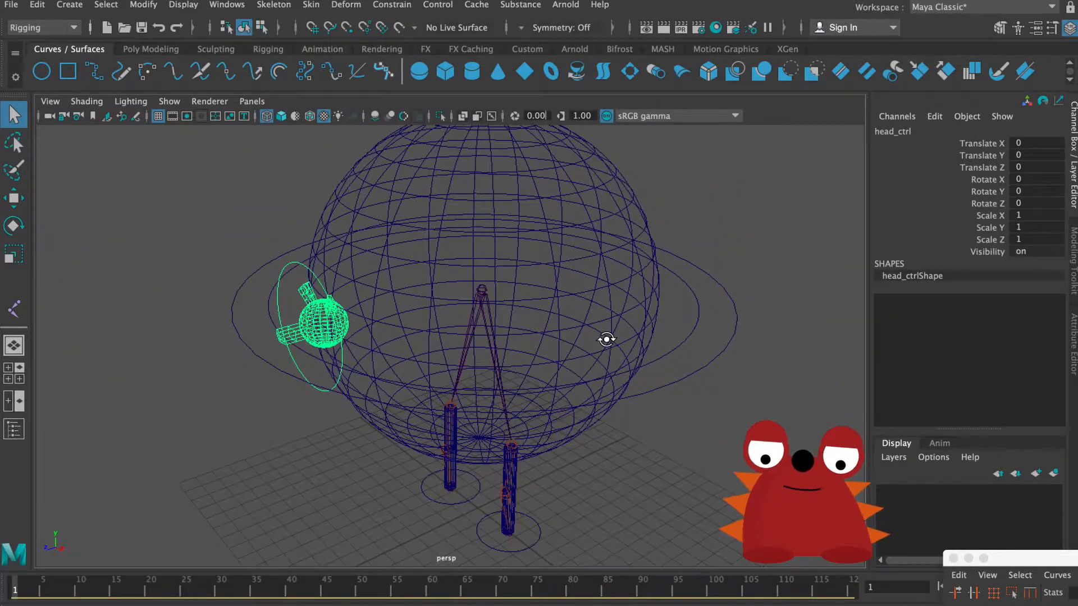
Step: Test main_ctrl by moving it up along its Y axis, and undo the move
left_click_drag(606, 339, 692, 351, "alt")
left_click(694, 360)
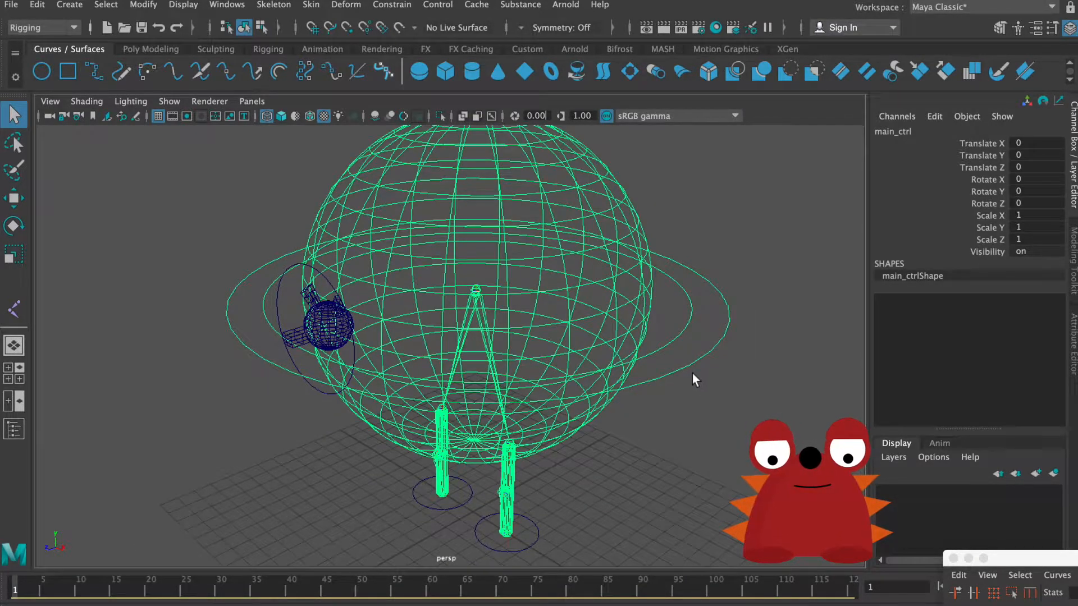
left_click_drag(693, 378, 689, 368, "alt")
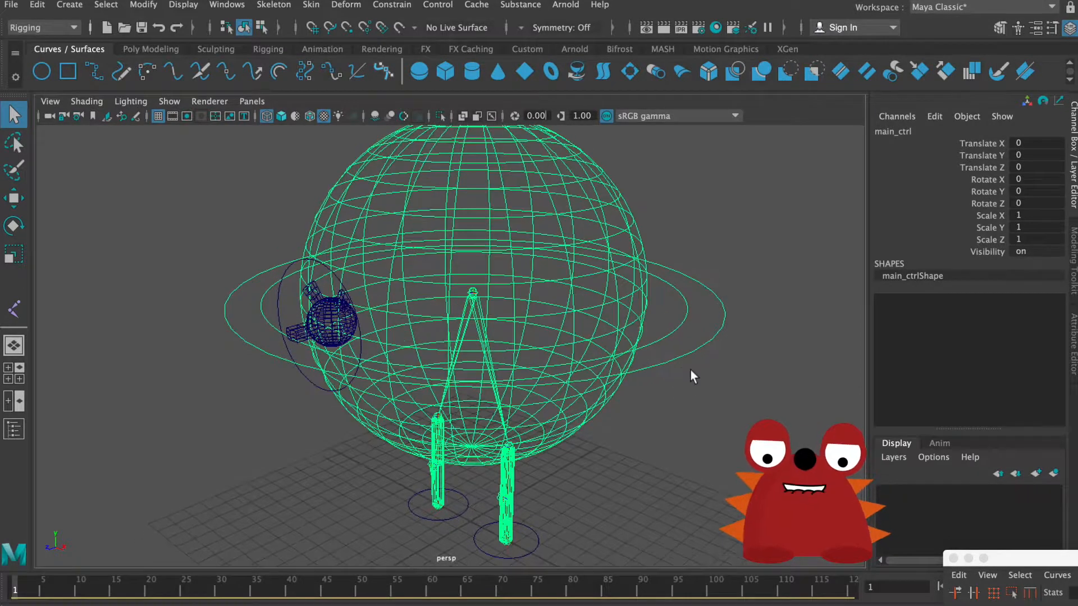
key("w")
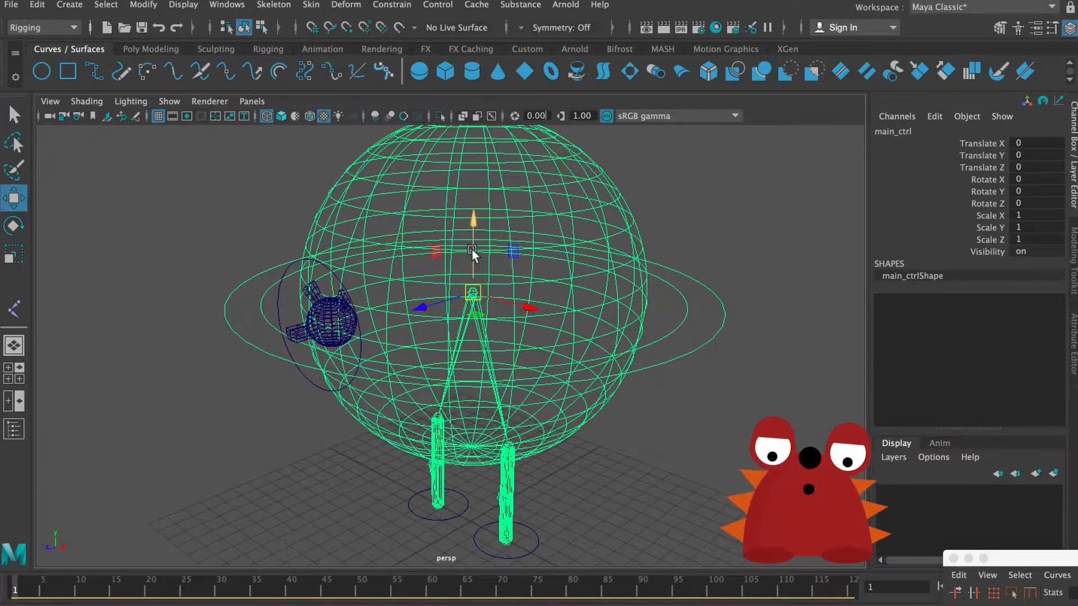
left_click_drag(472, 250, 457, 172)
key("ctrl+z")
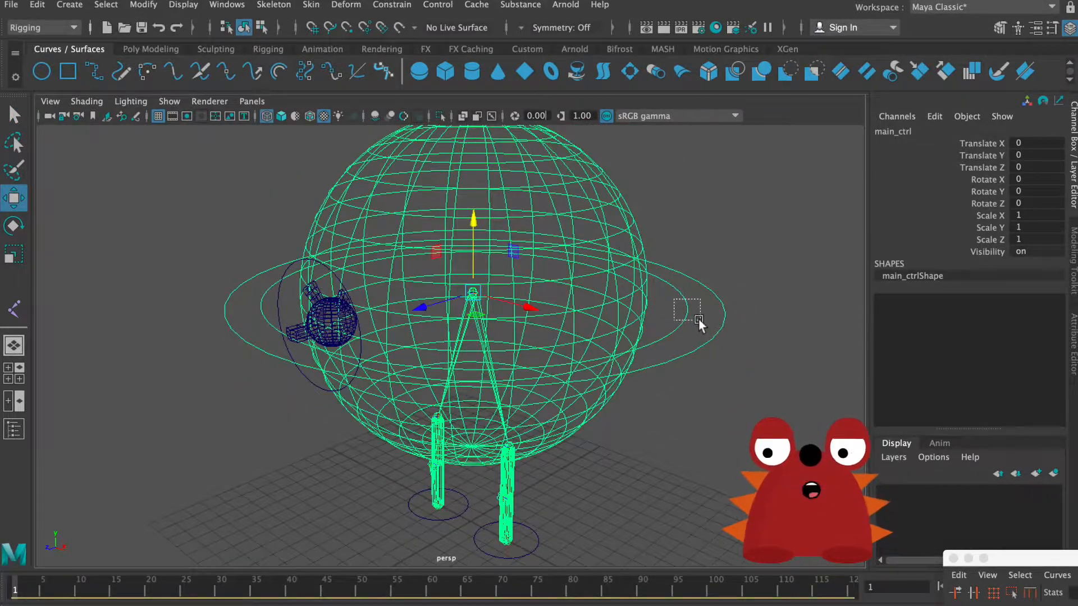
Step: Test body_ctrl by moving and scaling it along its Y axis, and undo the test changes
left_click_drag(698, 318, 695, 319)
mouse_move(476, 223)
left_mouse_down()
mouse_move(472, 185)
mouse_move(468, 227)
left_mouse_up()
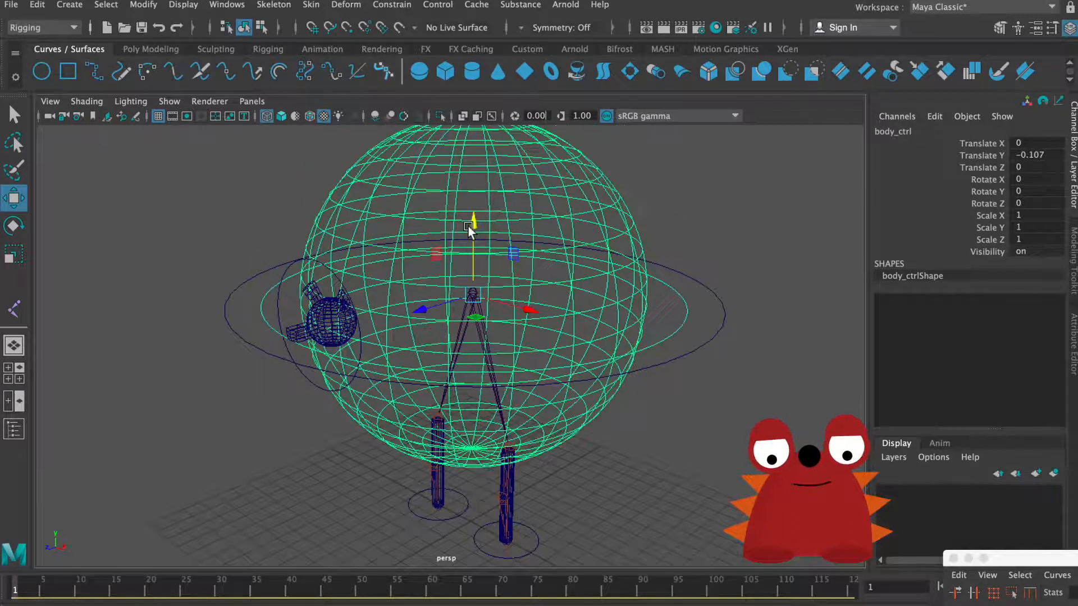
key("ctrl+z")
key("e")
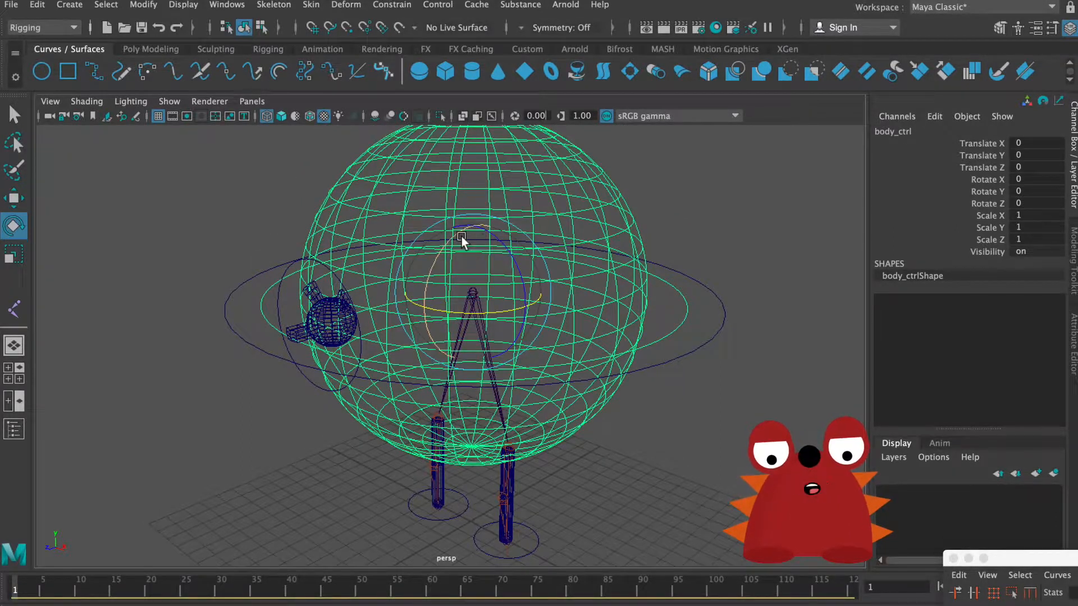
key("r")
left_click_drag(472, 223, 474, 253)
key("ctrl+z")
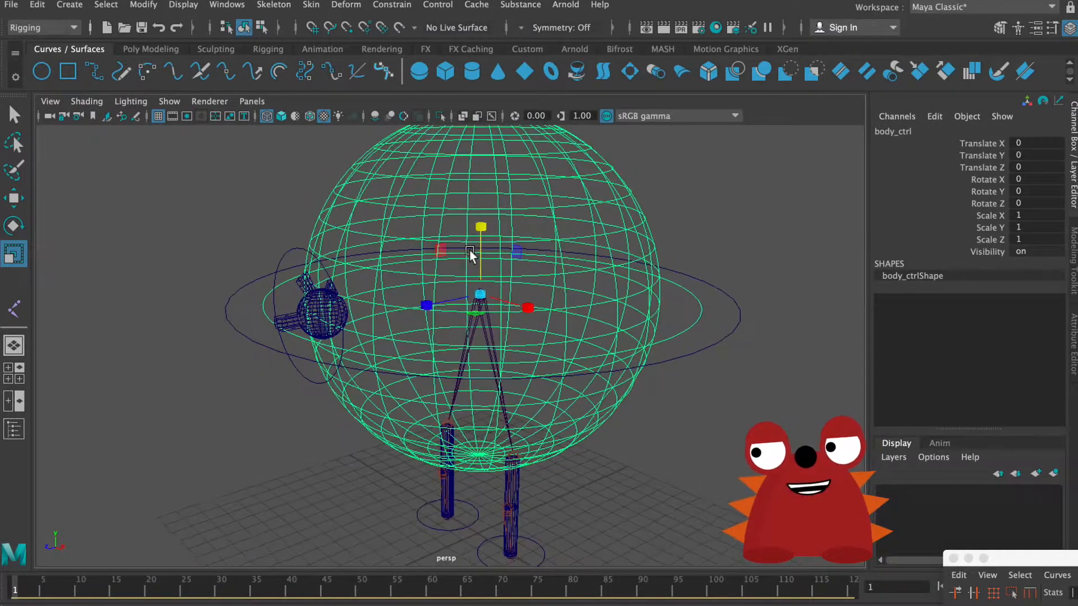
Step: Parent head_ctrl under body_ctrl so that the head follows the body
left_click(289, 257)
left_click_drag(706, 317, 712, 320)
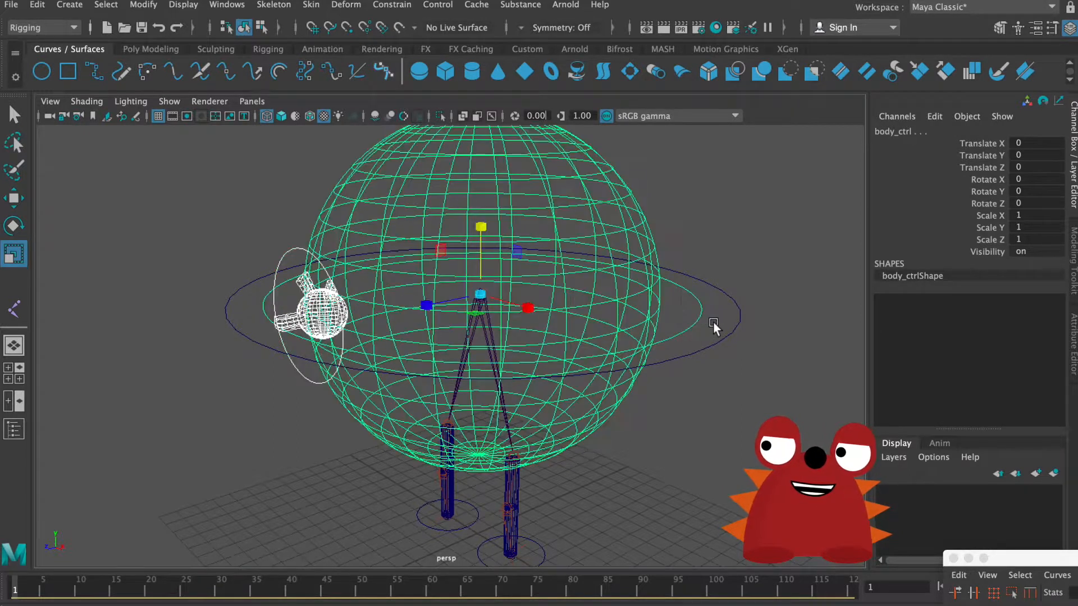
key("p")
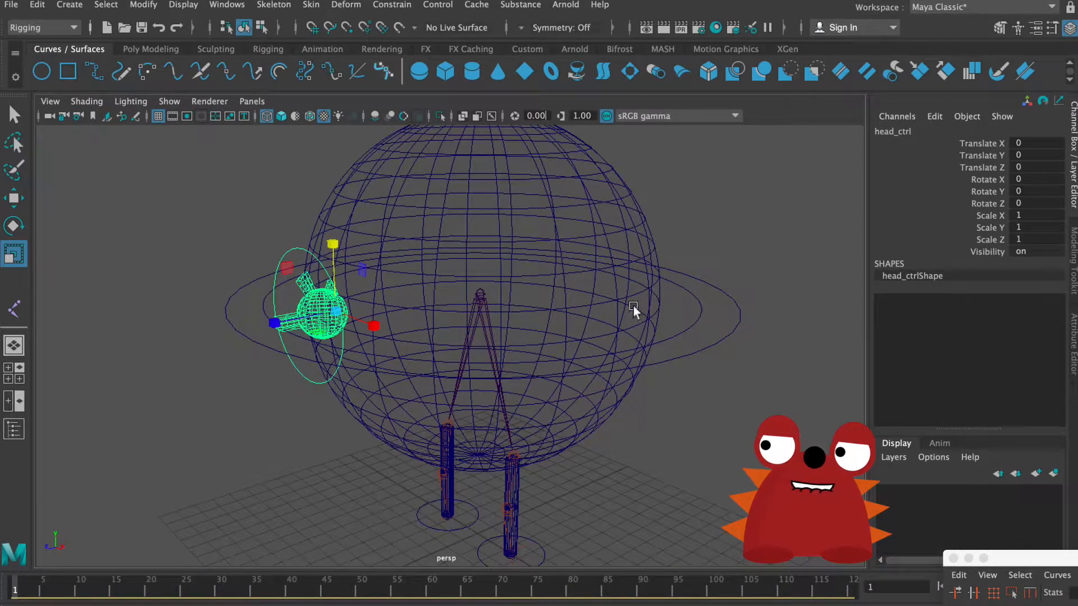
Step: Test the head's parenting by rotating body_ctrl about its Y axis, and undo the rotation
left_click(692, 313)
key("e")
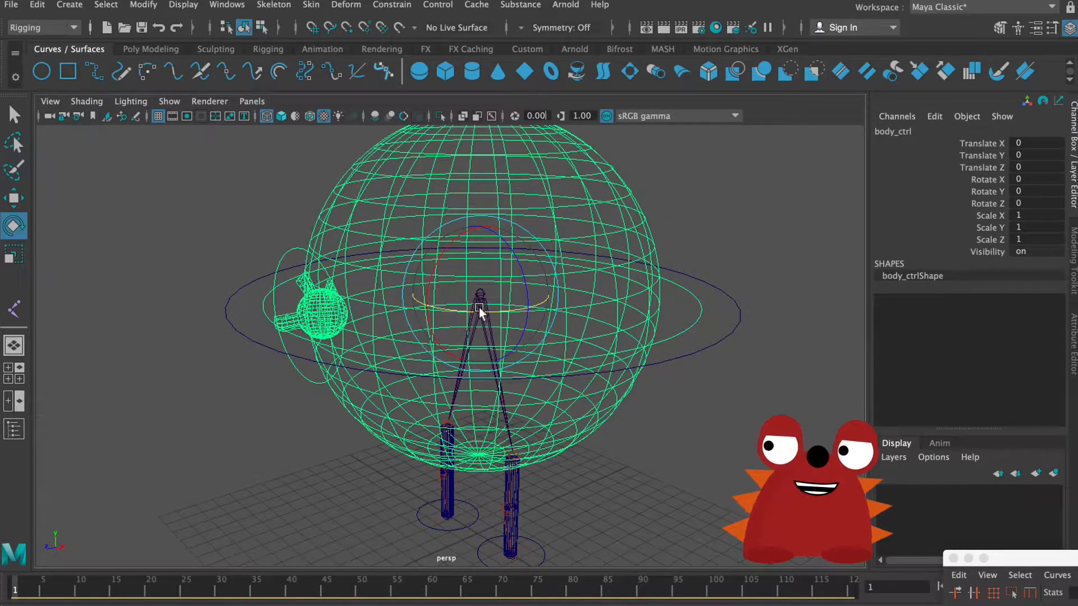
left_click_drag(481, 310, 438, 308)
key("super+z")
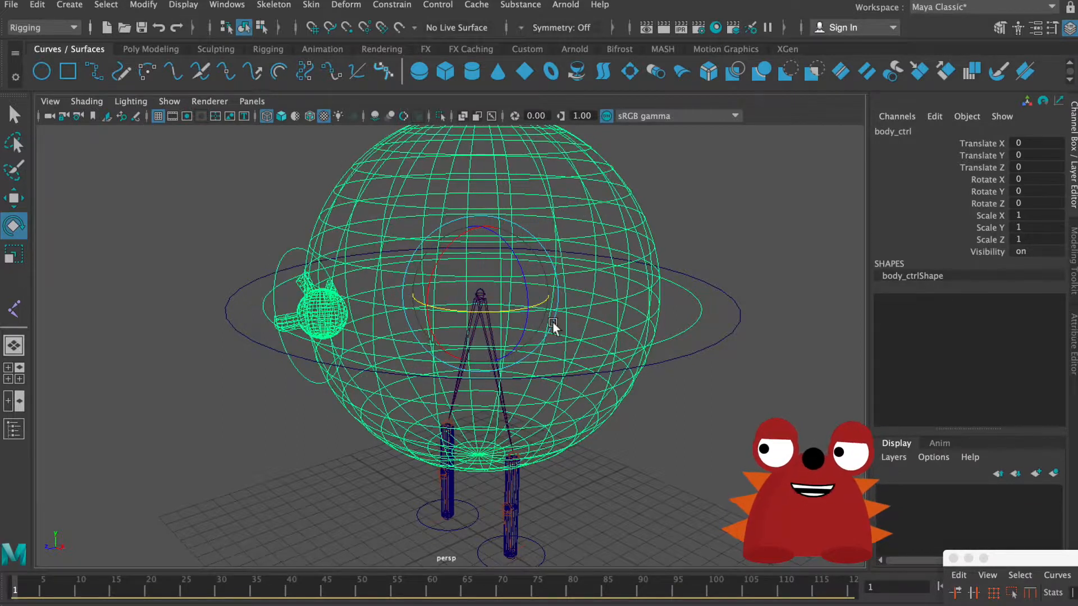
Step: Test main_ctrl and body_ctrl by rotating them, undo each test rotation, and clear the selection
left_click(293, 246)
left_click_drag(730, 355, 712, 357)
key("super+z")
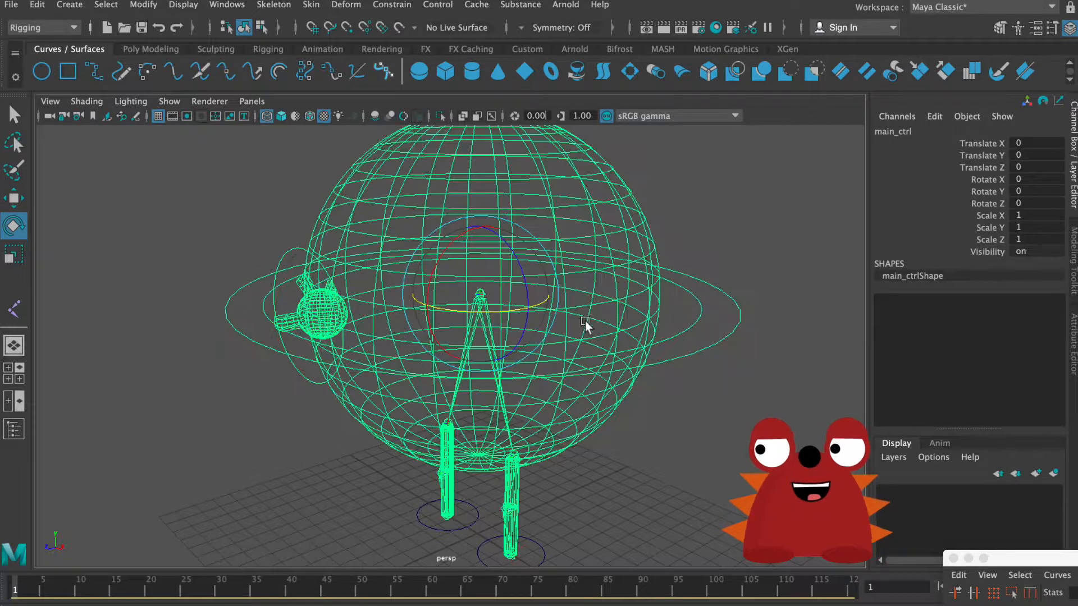
left_click_drag(493, 305, 517, 251)
key("super+z")
left_click(690, 325)
key("super+z")
left_click(699, 348)
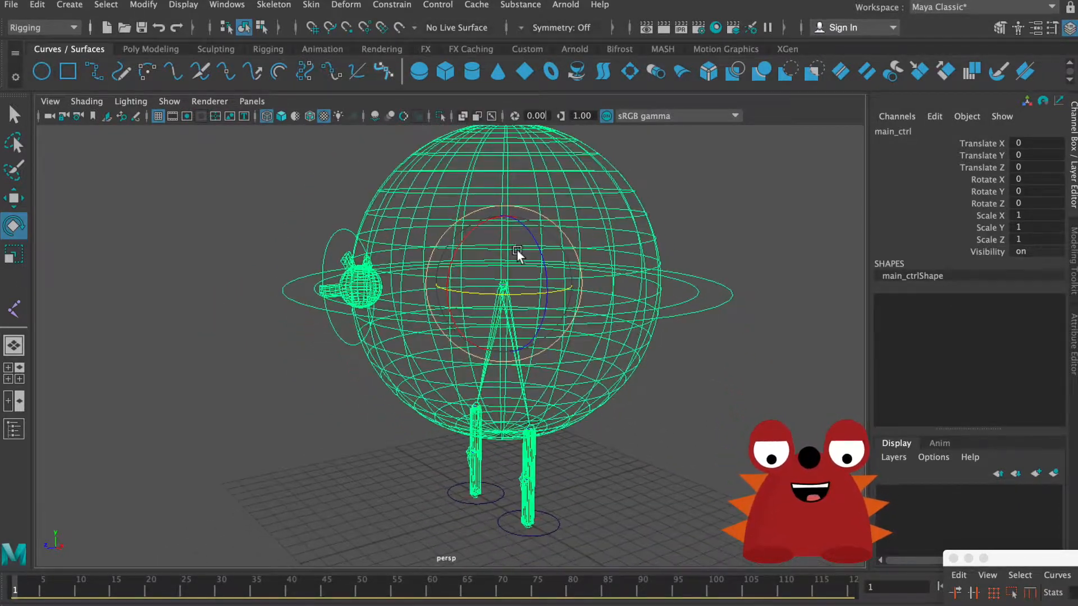
right_click_drag(517, 251, 524, 282, "alt")
left_click_drag(524, 281, 594, 399, "alt")
left_click(469, 284)
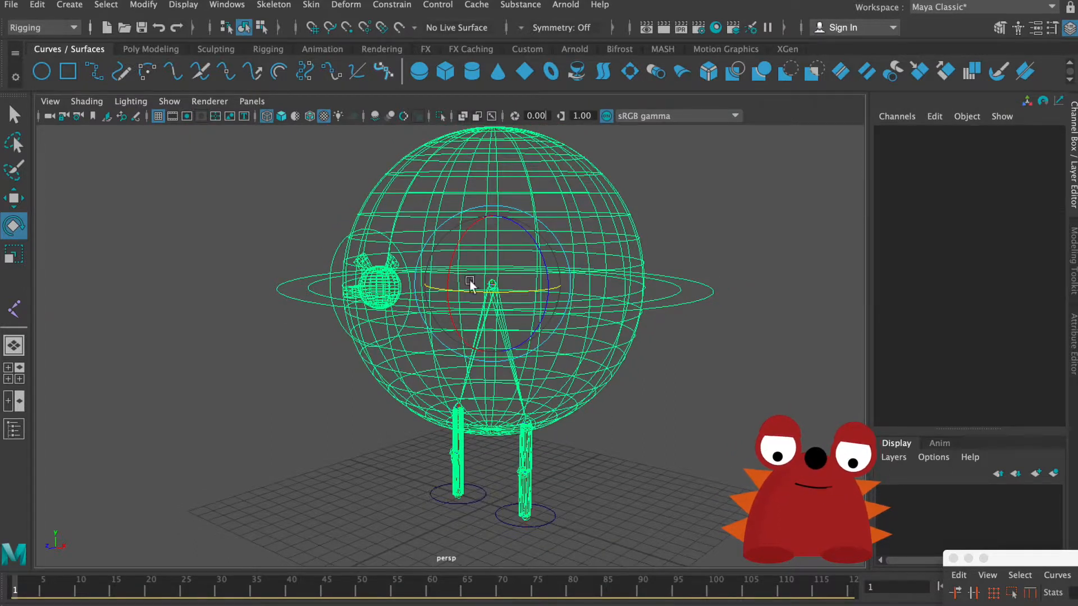
Step: Create a NURBS circle at the origin and scale it uniformly to about 9.936 so it surrounds both feet
left_click(42, 71)
mouse_move(508, 277)
left_mouse_down("alt")
mouse_move(517, 325)
mouse_move(514, 285)
left_mouse_up("alt")
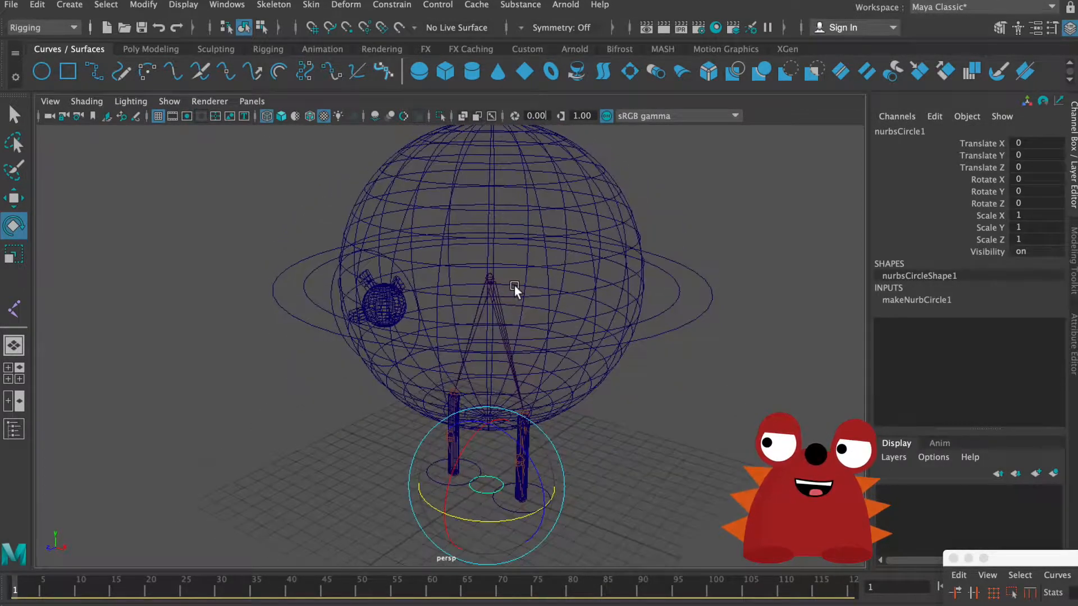
key("r")
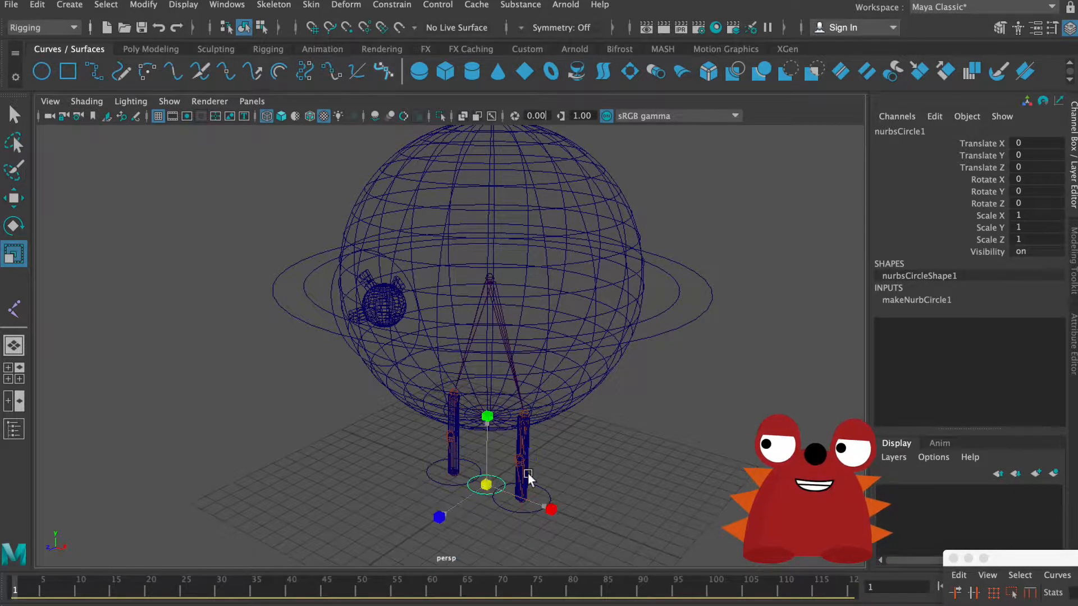
left_click_drag(486, 484, 719, 430)
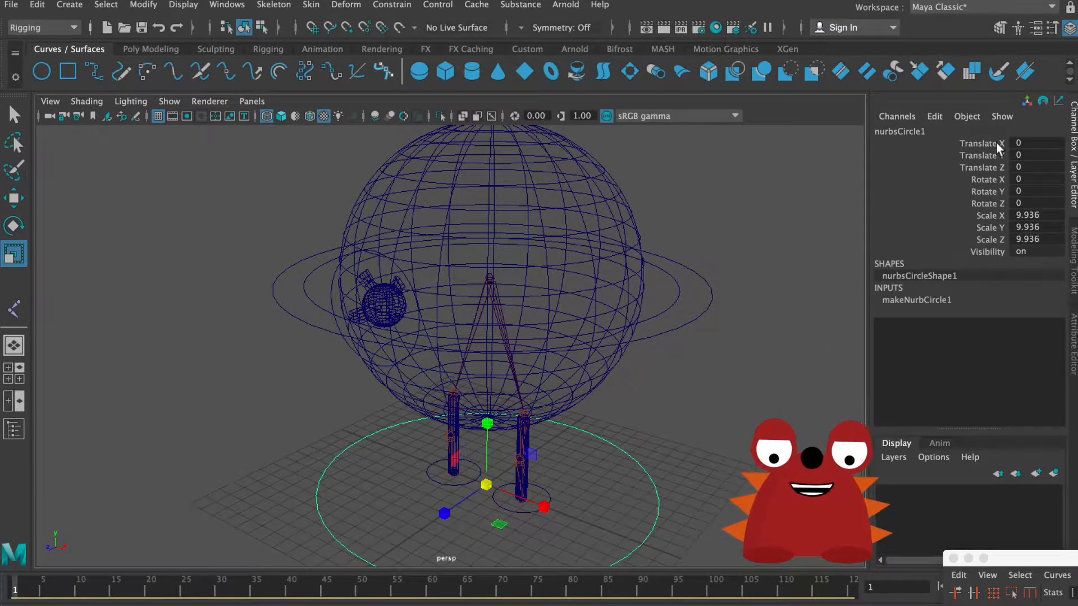
Step: Rename the large ground circle as placement_ctrl
double_click(945, 132)
type("p")
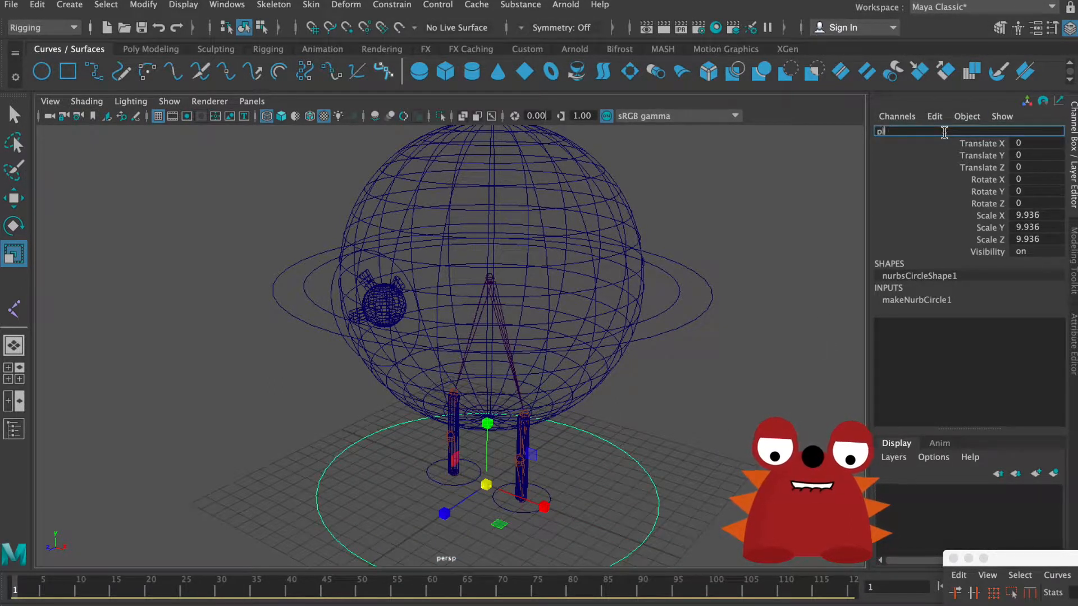
type("lacement_")
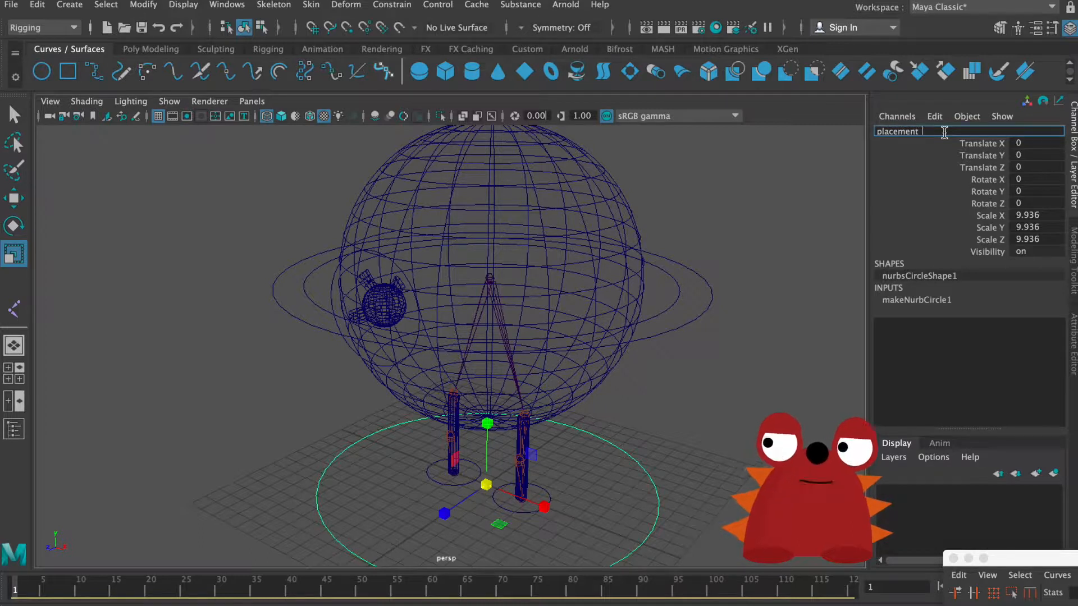
type("ctlrl")
key("Return")
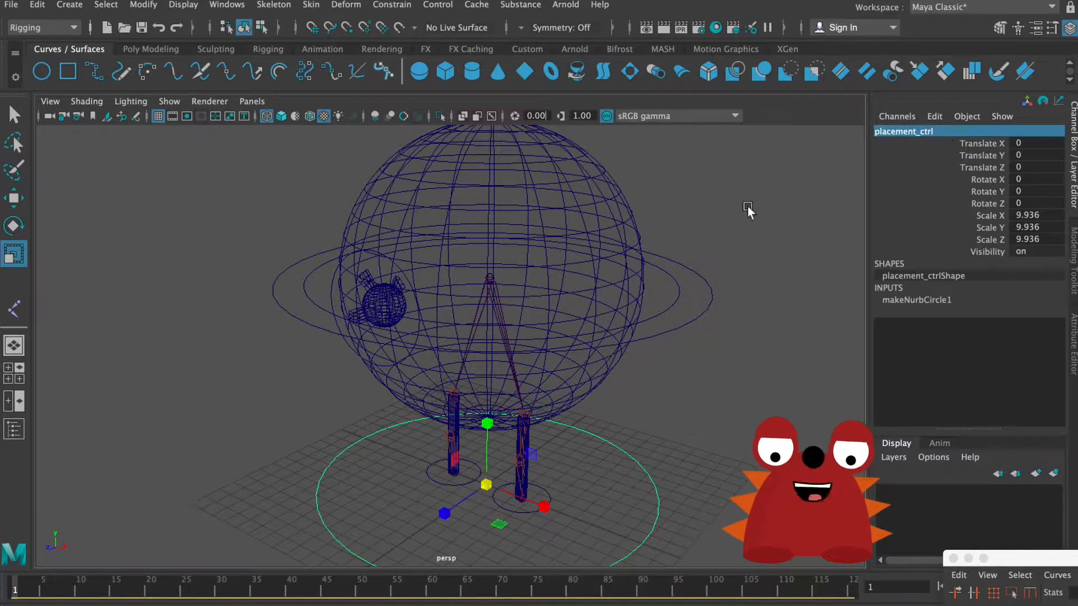
Step: Try to parent main_ctrl and both leg controls under placement_ctrl, and undo the parenting
key("q")
left_click(477, 426)
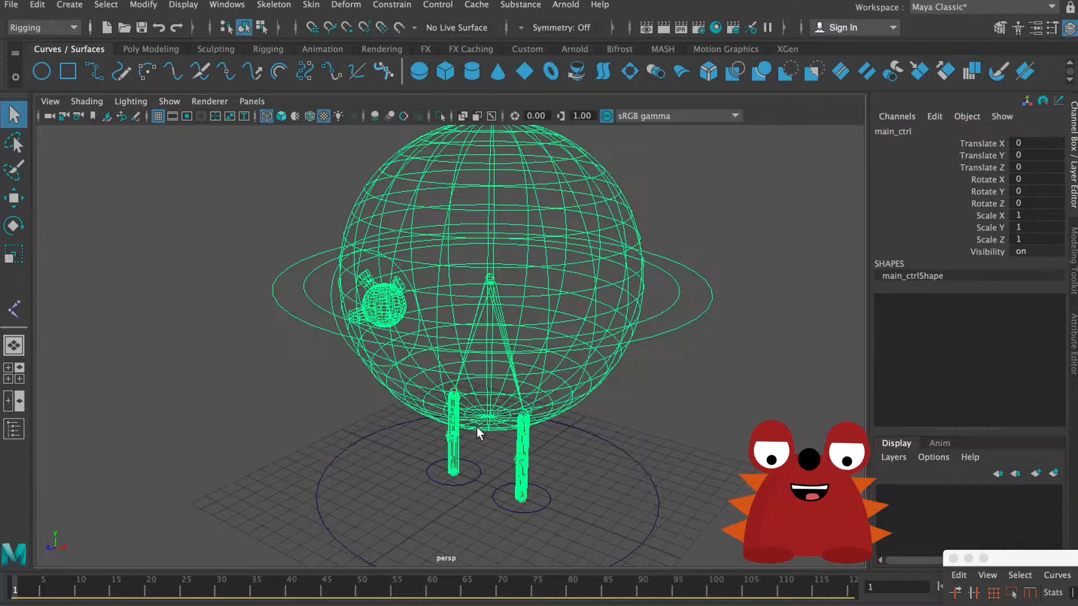
left_click(454, 485)
left_click(517, 511)
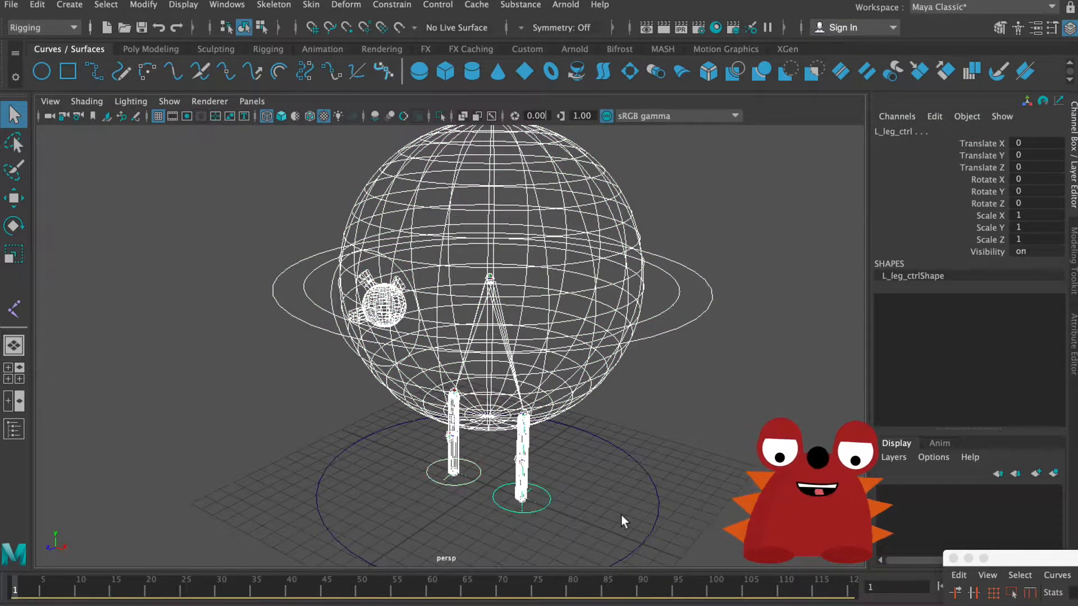
left_click_drag(634, 510, 670, 539)
key("p")
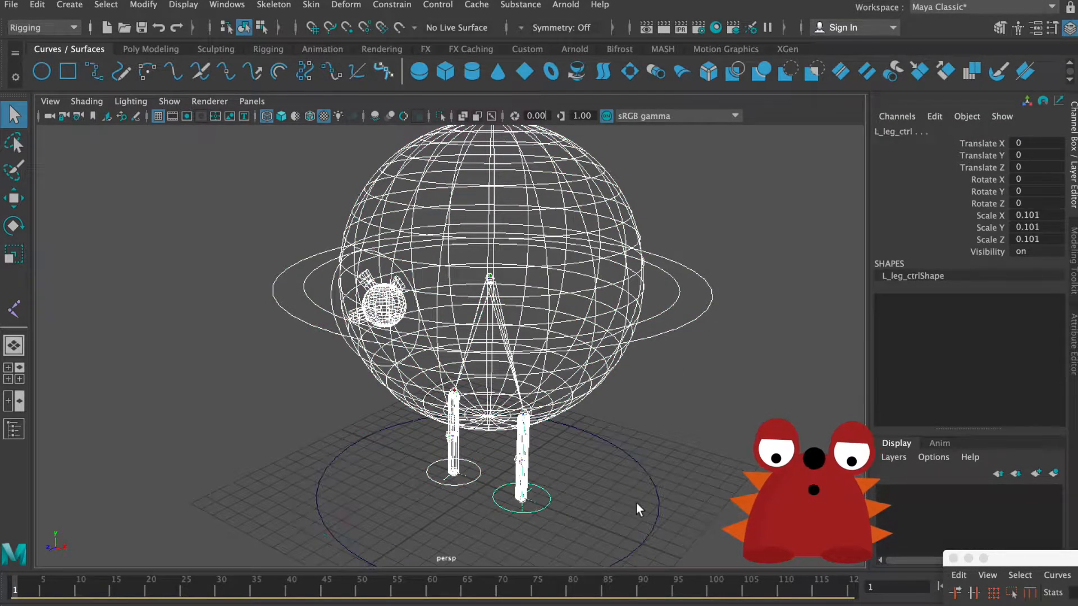
left_click_drag(636, 504, 680, 529)
key("z")
key("z")
key("z")
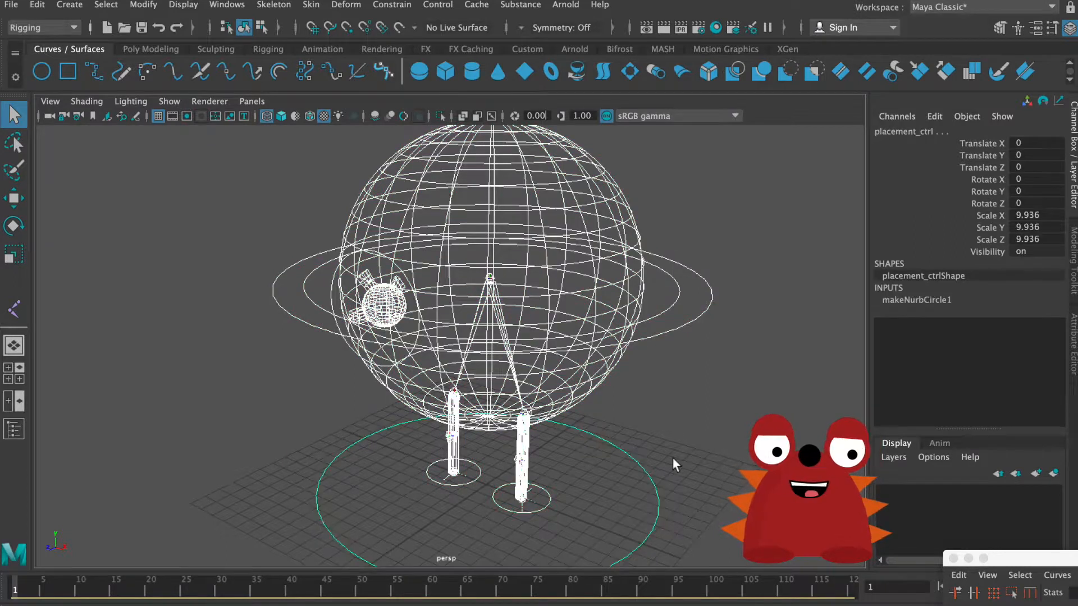
key("z")
key("z")
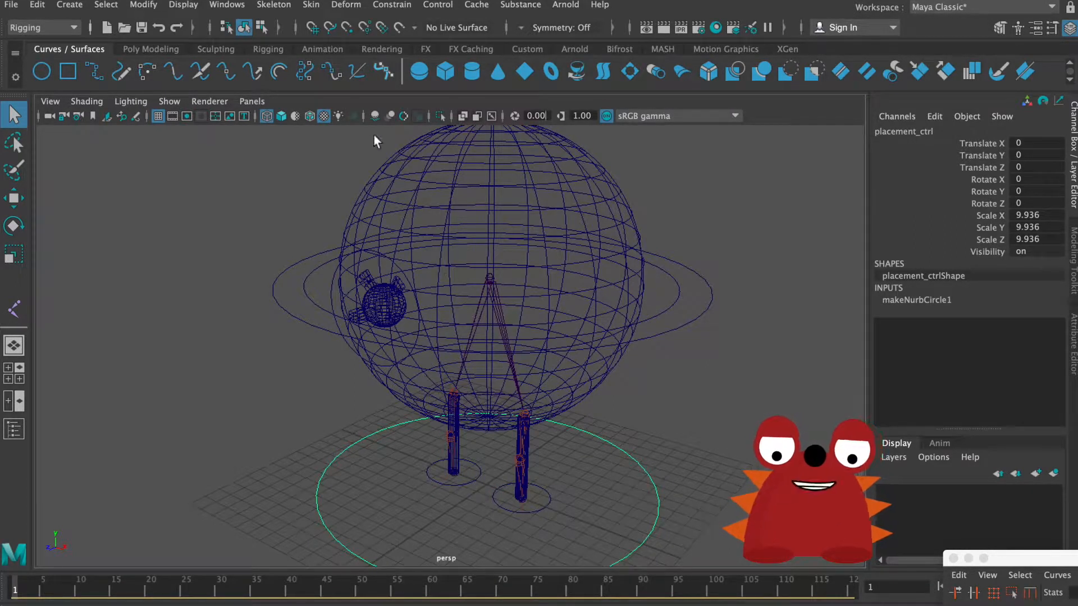
Step: Freeze the transformations of placement_ctrl and delete its construction history
left_click(105, 4)
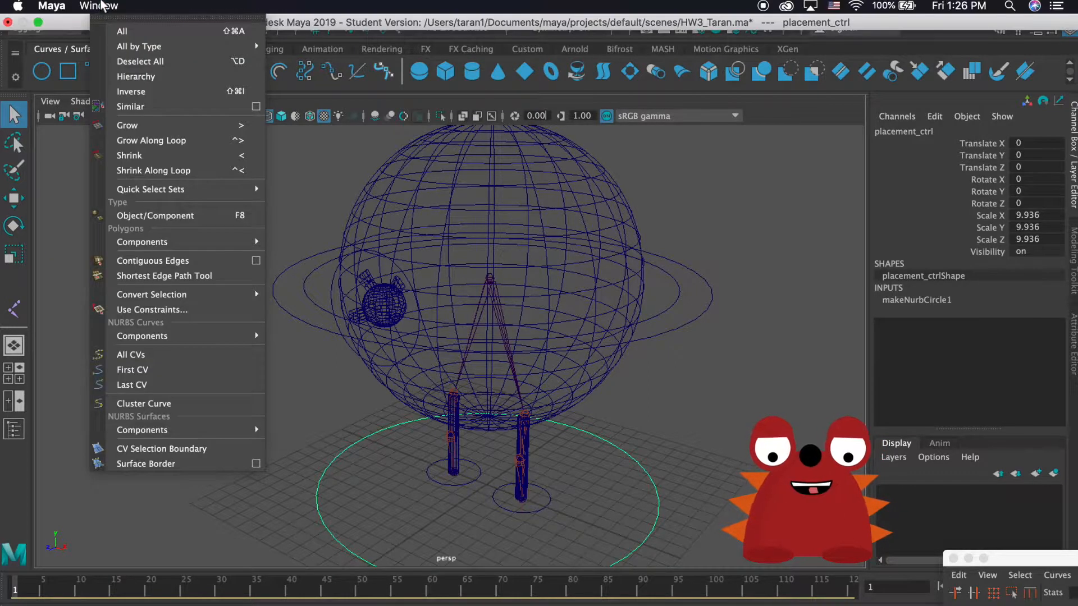
mouse_move(144, 5)
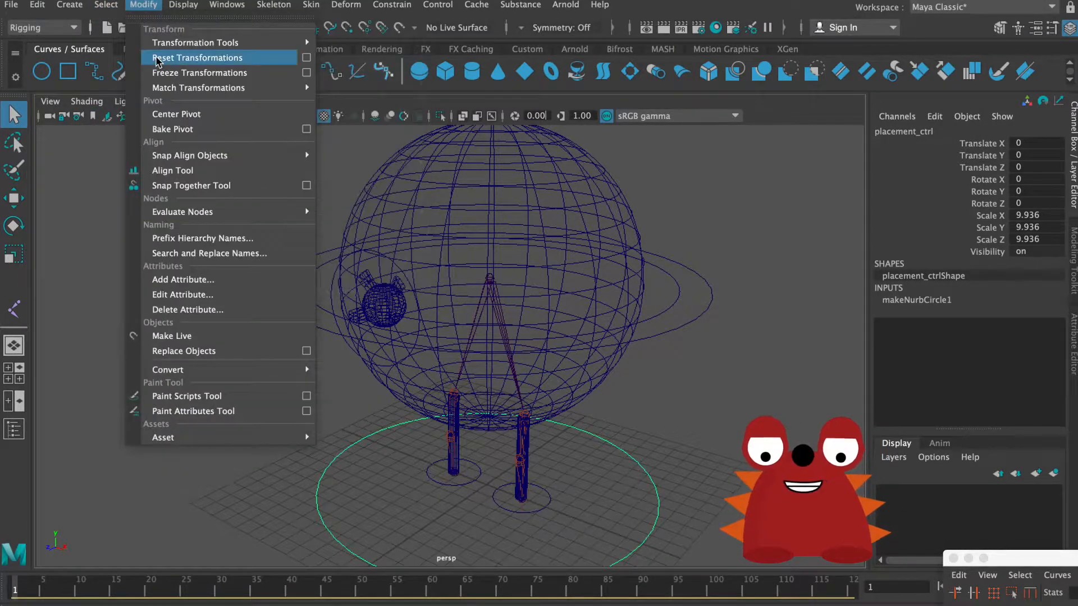
left_click(164, 74)
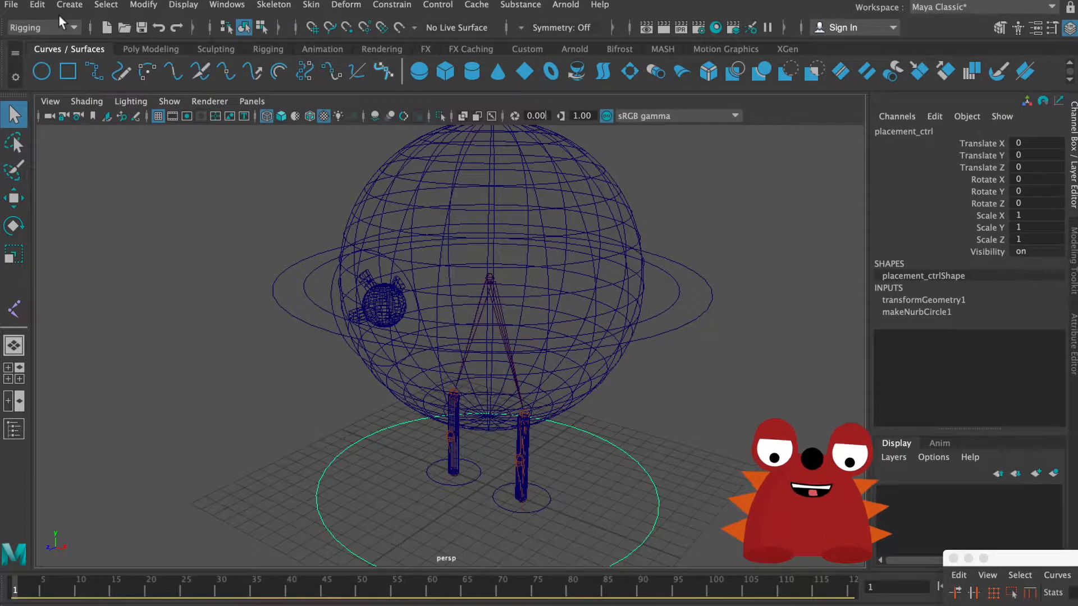
left_click(38, 5)
mouse_move(96, 181)
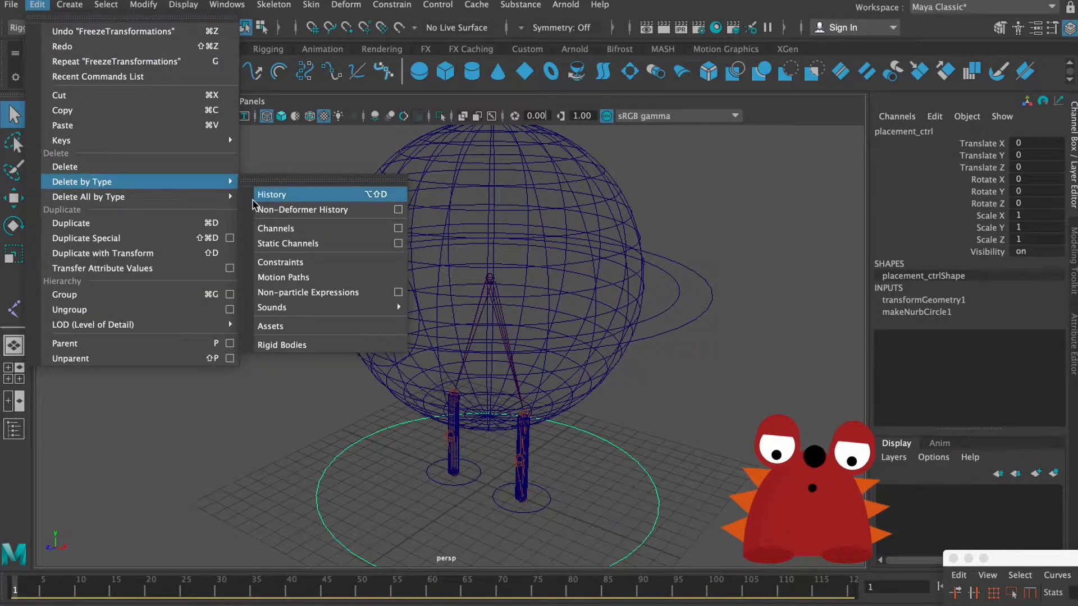
left_click(271, 195)
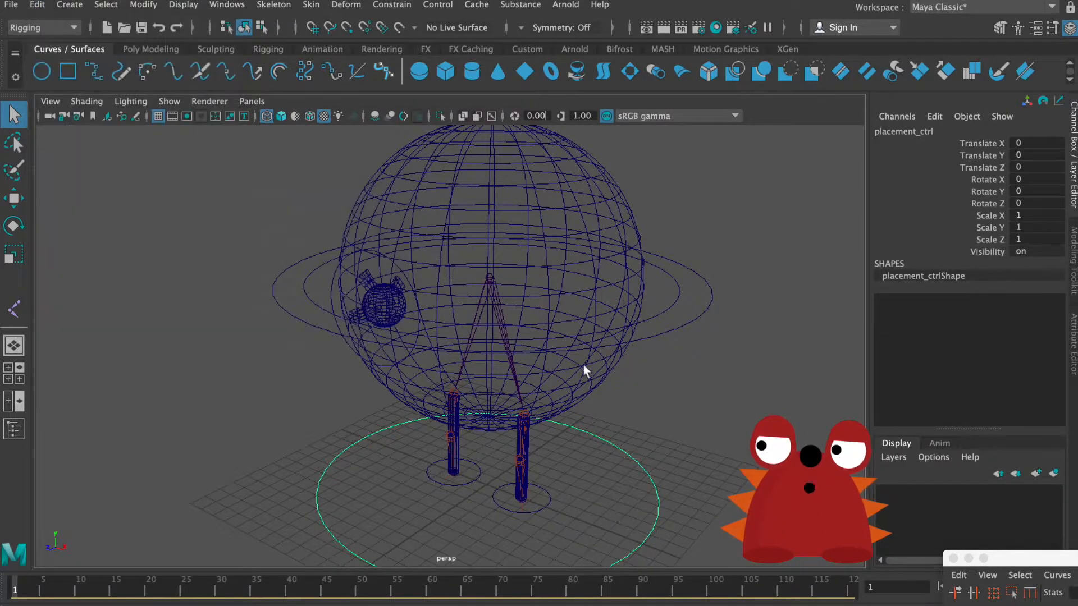
Step: Parent main_ctrl, R_leg_ctrl and L_leg_ctrl under placement_ctrl, and clear the selection
left_click(701, 320)
left_click(463, 482, "shift")
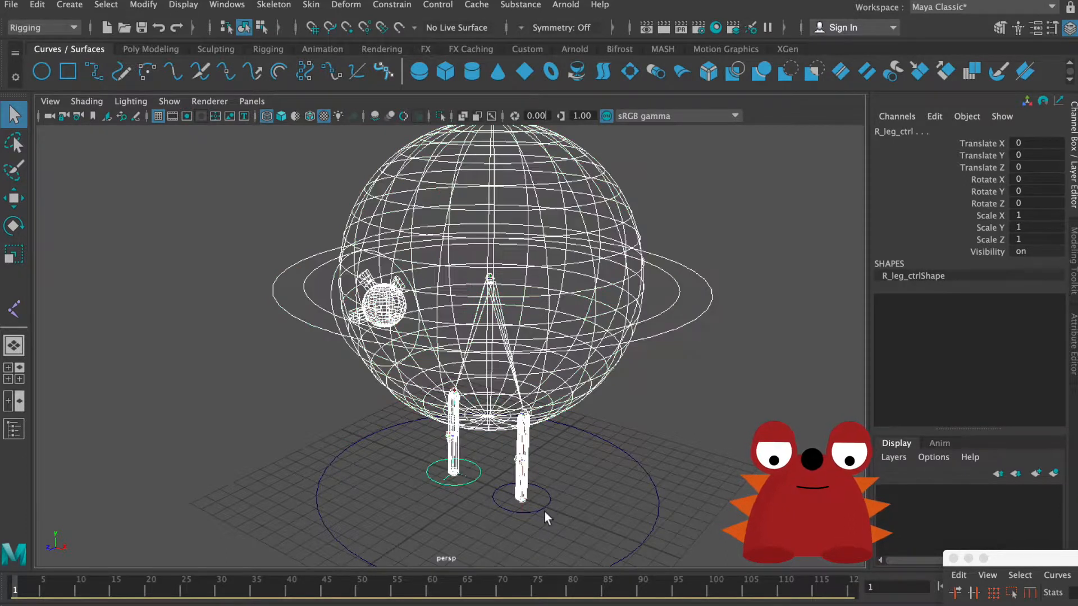
left_click(540, 507)
left_click(655, 508)
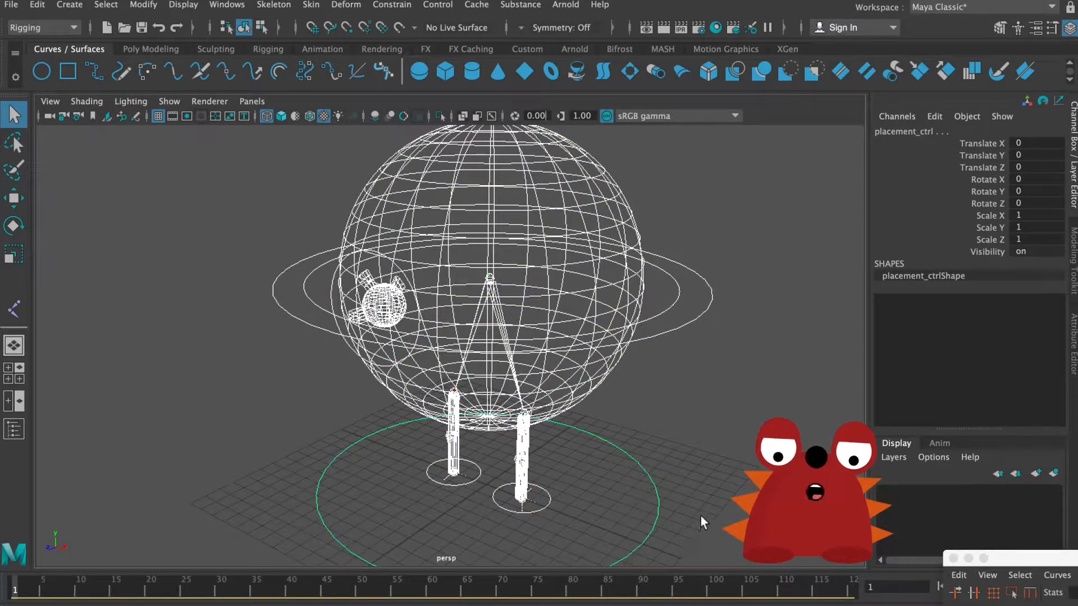
left_click(700, 516)
Step: Test placement_ctrl by scaling and moving the whole rig with it, and undo each test change
left_click(657, 487)
right_click_drag(673, 459, 490, 417, "alt")
left_click_drag(491, 416, 554, 432, "alt")
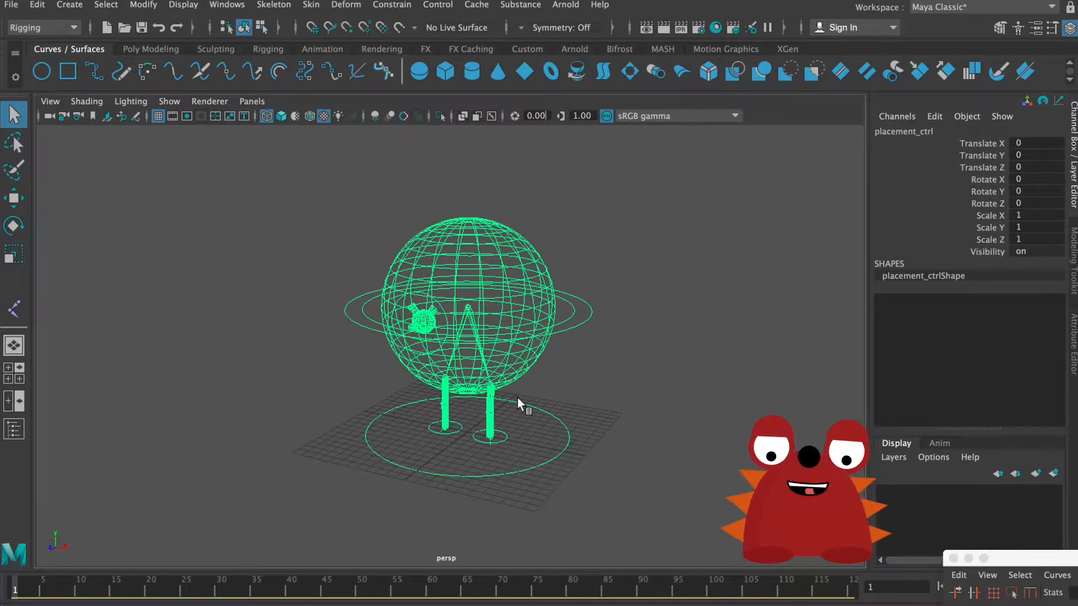
key("r")
left_click_drag(469, 430, 596, 378)
key("super+z")
right_click_drag(596, 377, 729, 386, "alt")
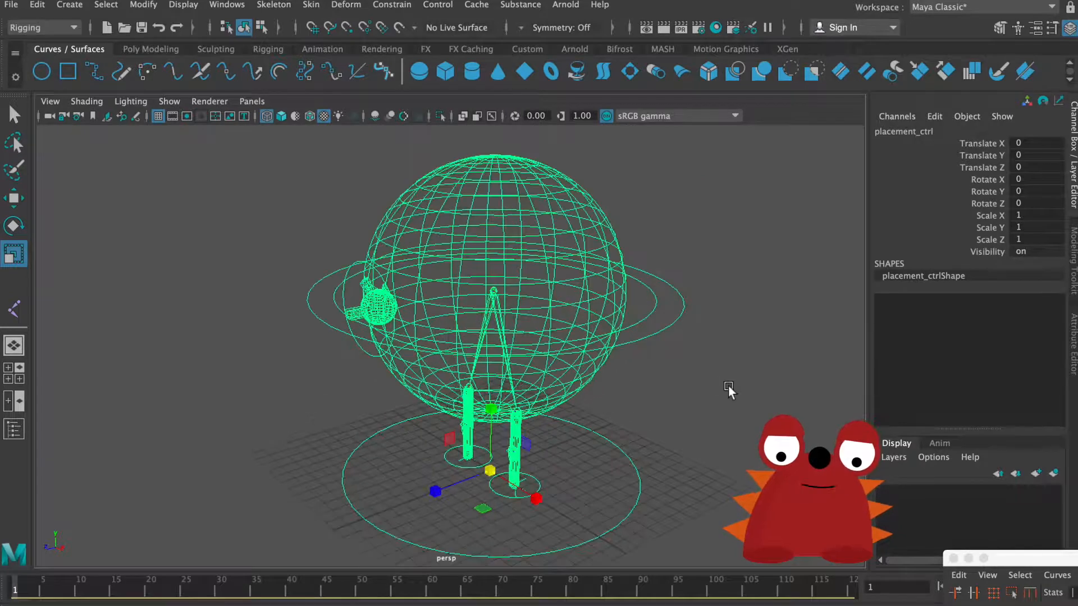
left_click_drag(728, 387, 725, 380, "alt")
key("w")
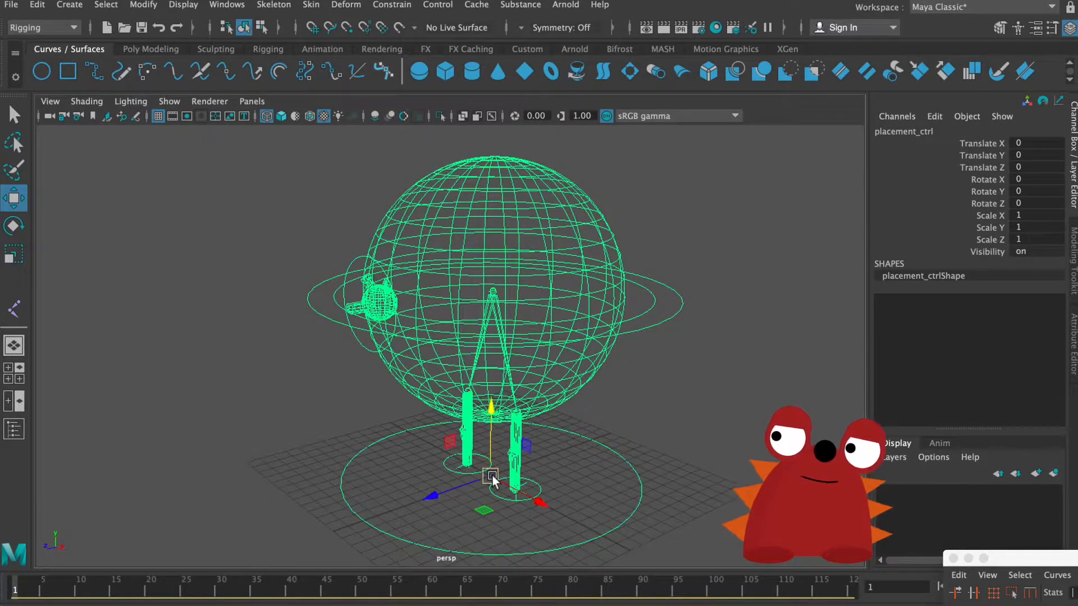
left_click_drag(491, 476, 715, 349)
key("super+z")
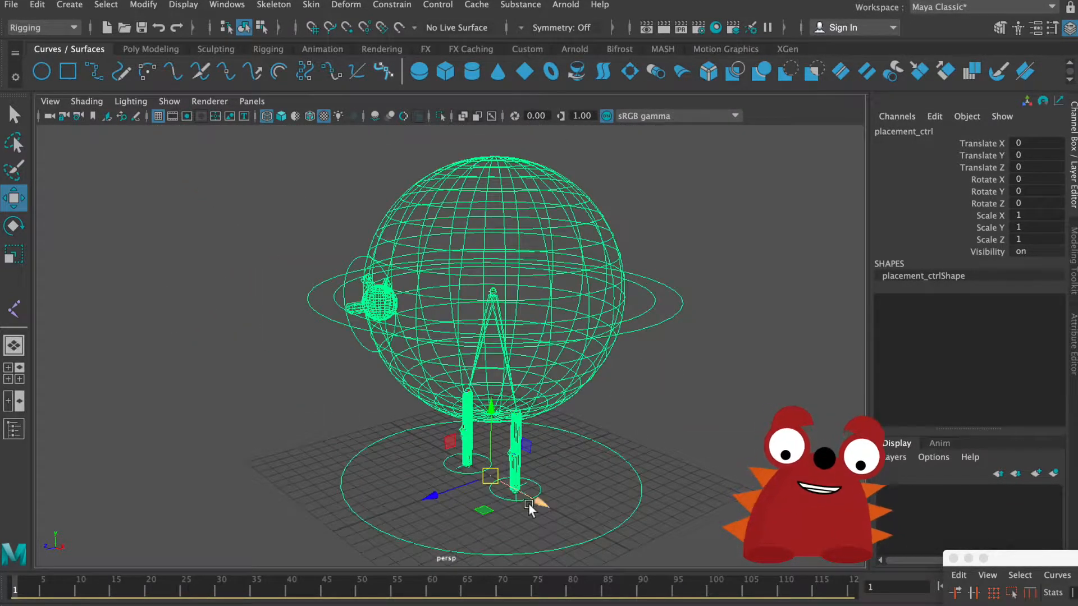
Step: Test L_leg_ctrl by moving it away from its place, and undo the move
left_click(600, 484)
left_click(514, 489)
left_click_drag(515, 489, 648, 483)
key("super+z")
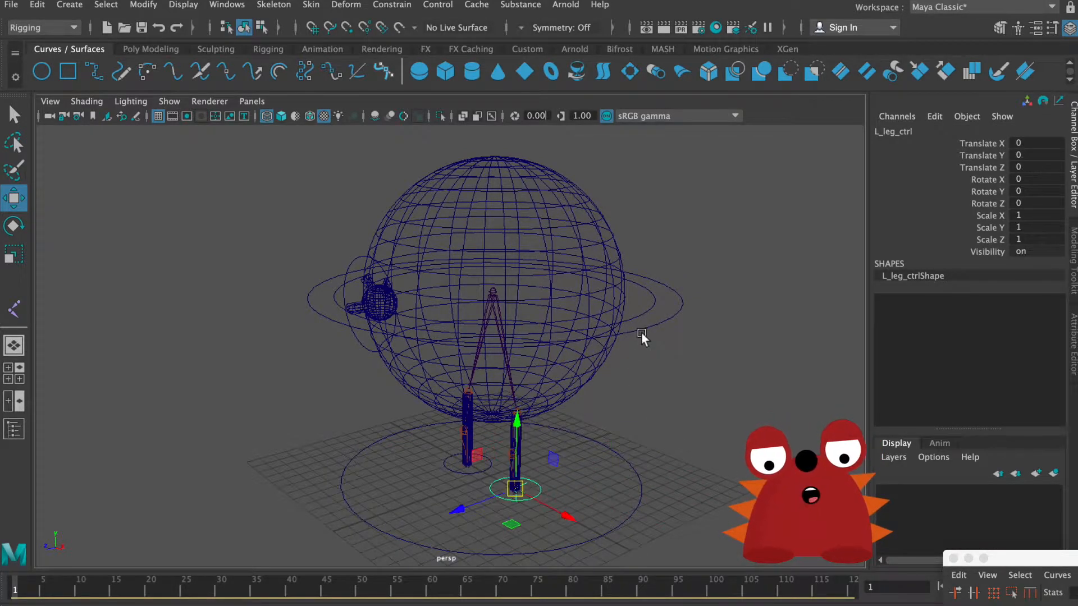
Step: Test main_ctrl by moving it along Y down to about -2.134 and up to about 8.689, and undo both moves
left_click(550, 282)
left_click_drag(494, 219, 492, 257)
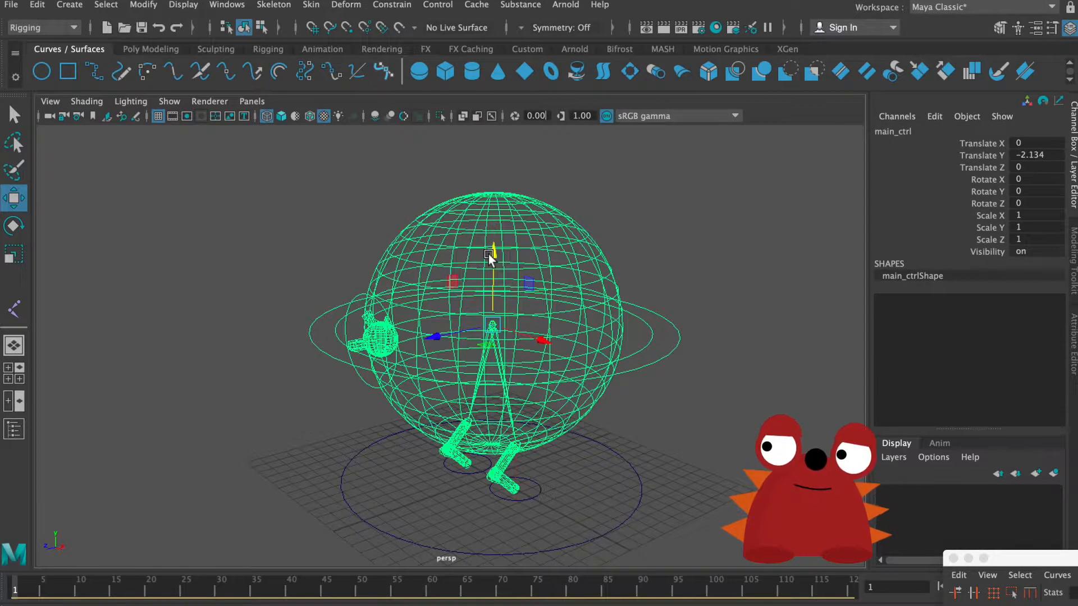
left_click_drag(489, 333, 473, 308, "alt")
left_click_drag(497, 257, 520, 81)
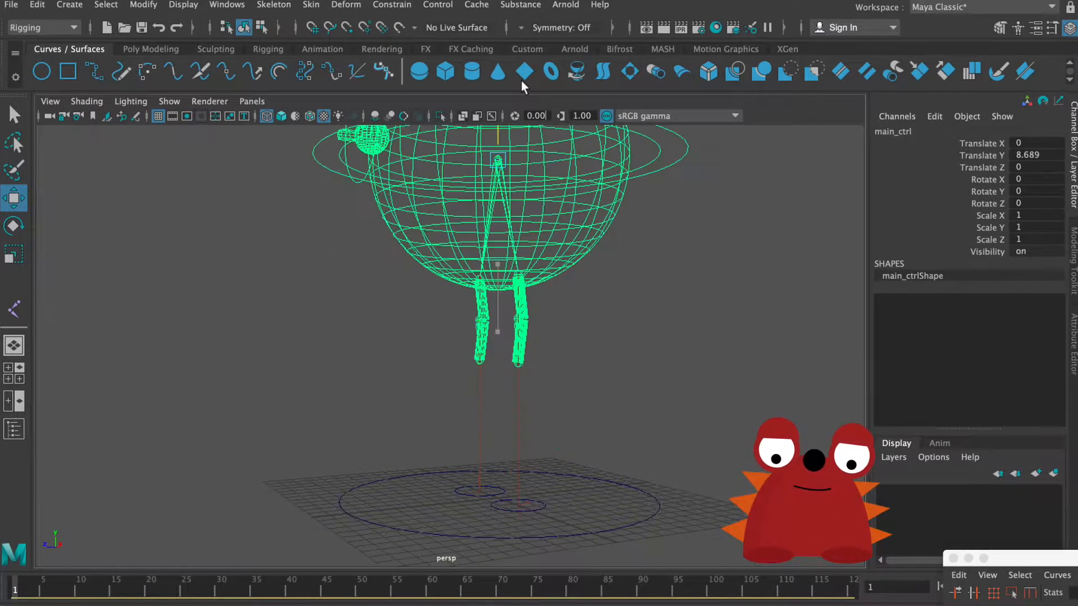
key("super+z")
key("super+z")
Step: Switch the perspective view to shaded display and clear the selection
left_click_drag(621, 300, 581, 318, "alt")
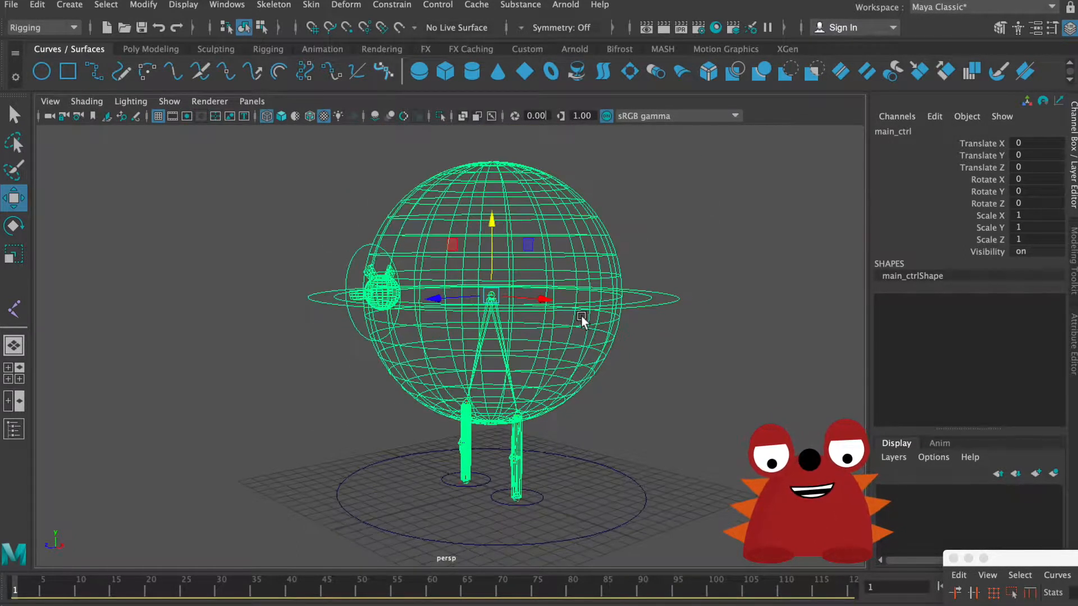
key("5")
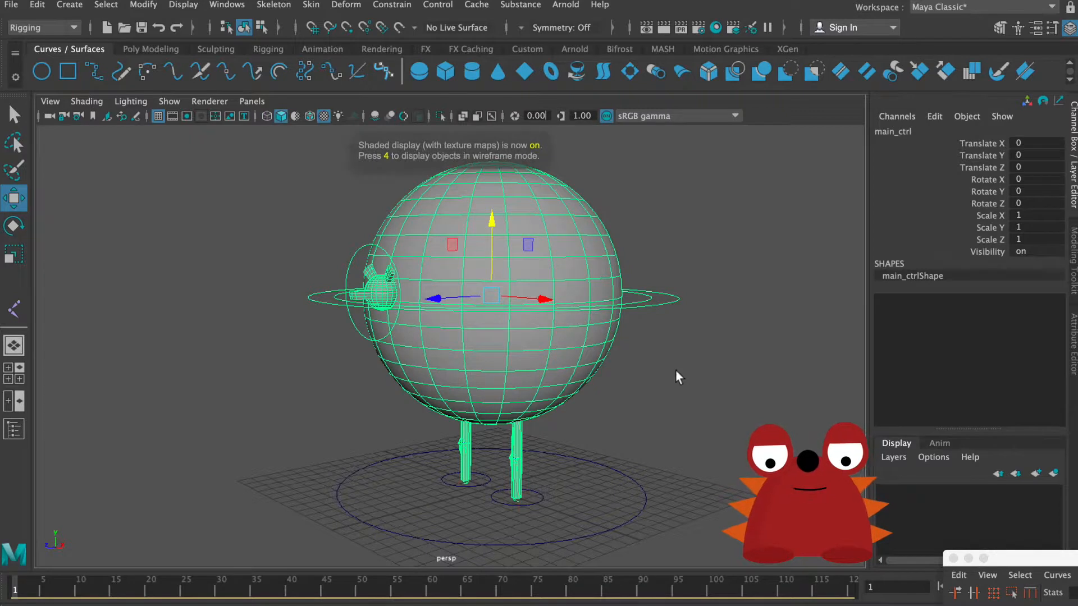
left_click(676, 370)
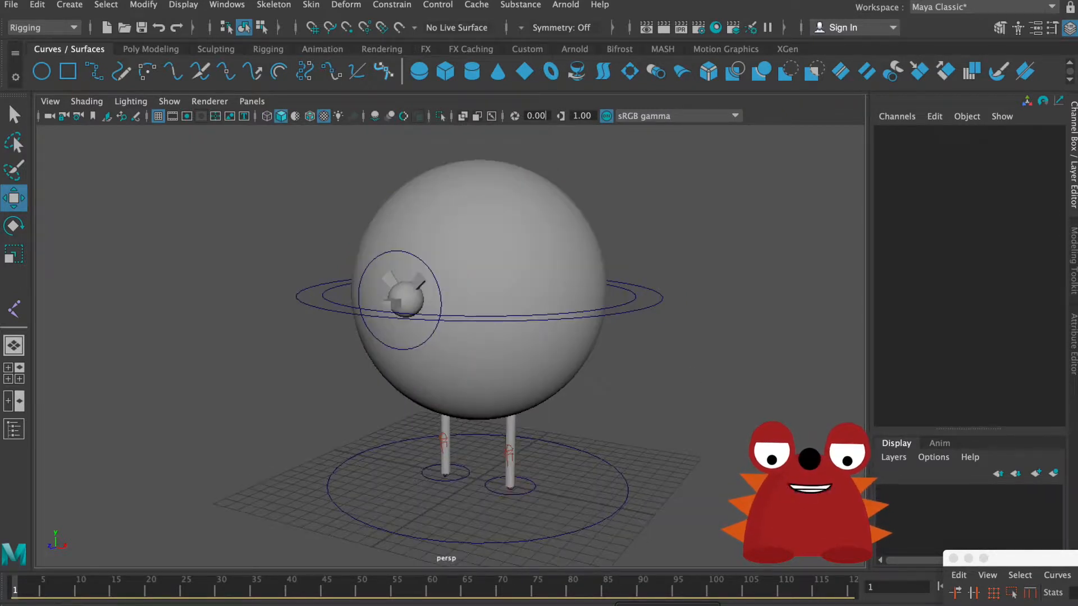